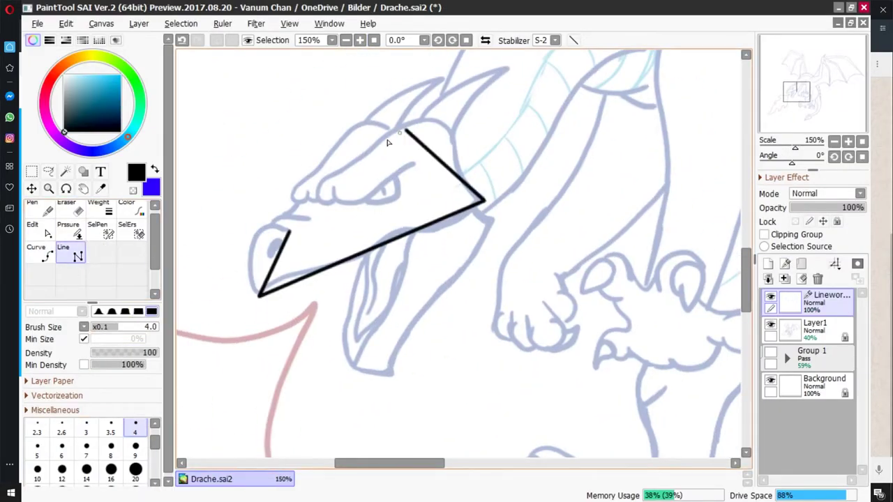
Ink the head outline and add a second line along the lower beak
drag(405, 131, 334, 199)
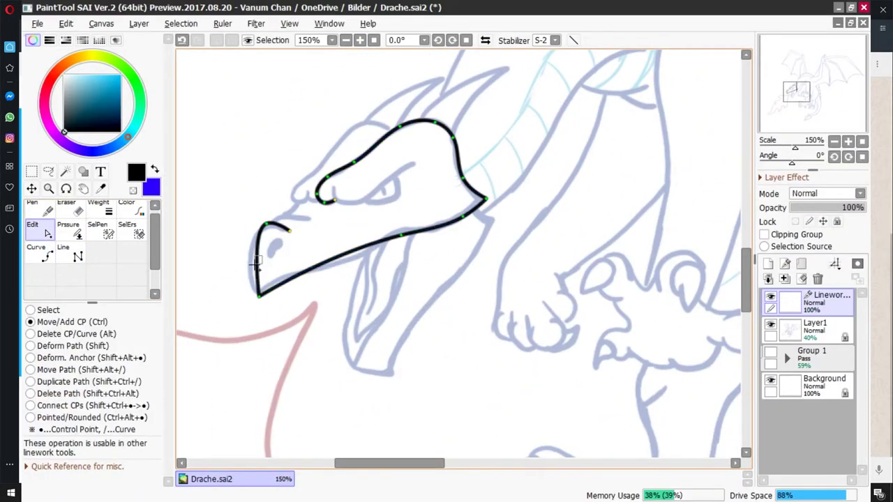
key(p)
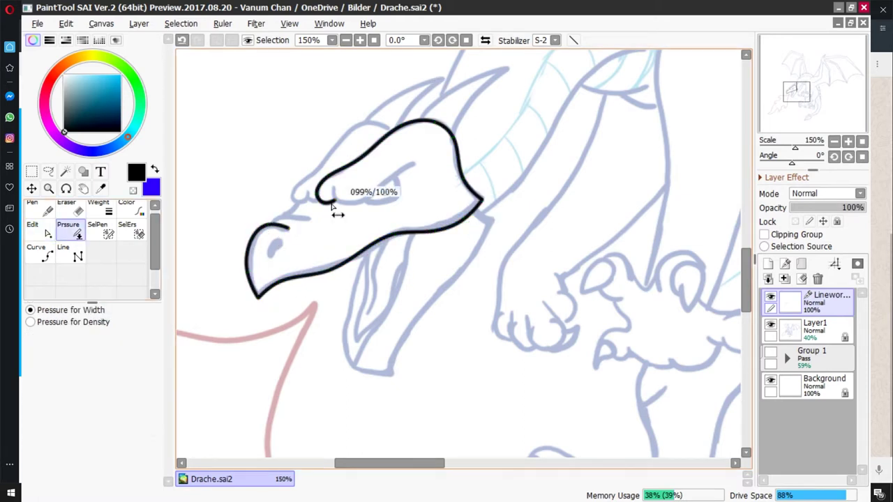
drag(401, 117, 454, 63)
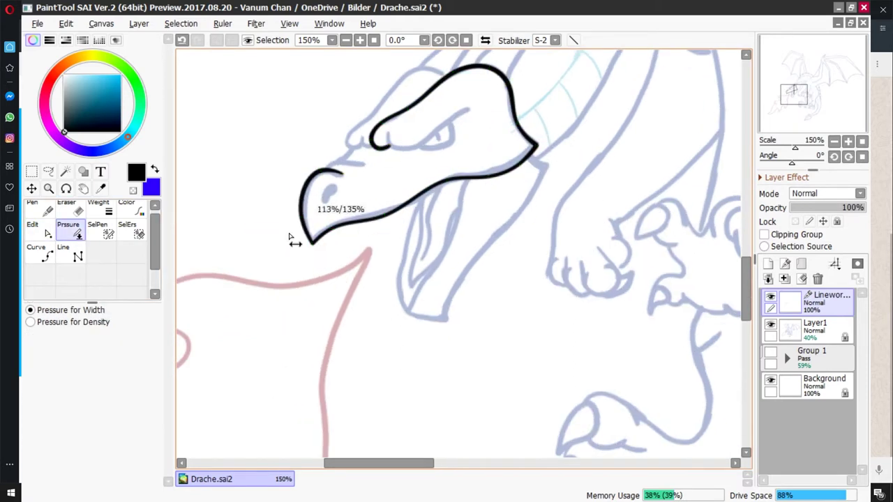
key(n)
drag(313, 237, 417, 198)
key(e)
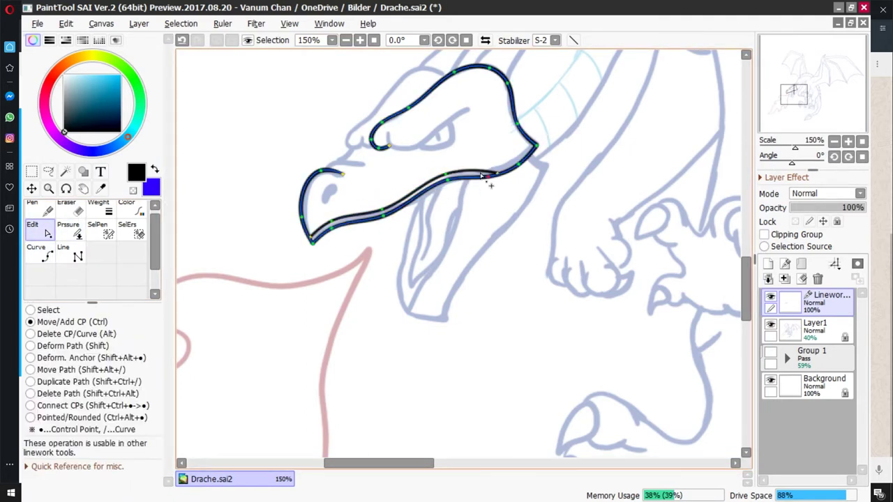
key(p)
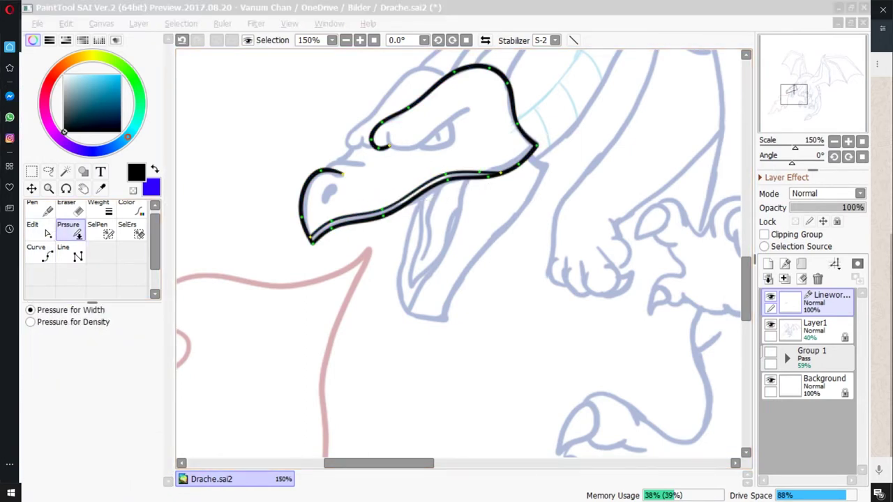
Draw the small nostril on the dragon's beak
click(36, 252)
scroll(377, 204, up, 1)
key(p)
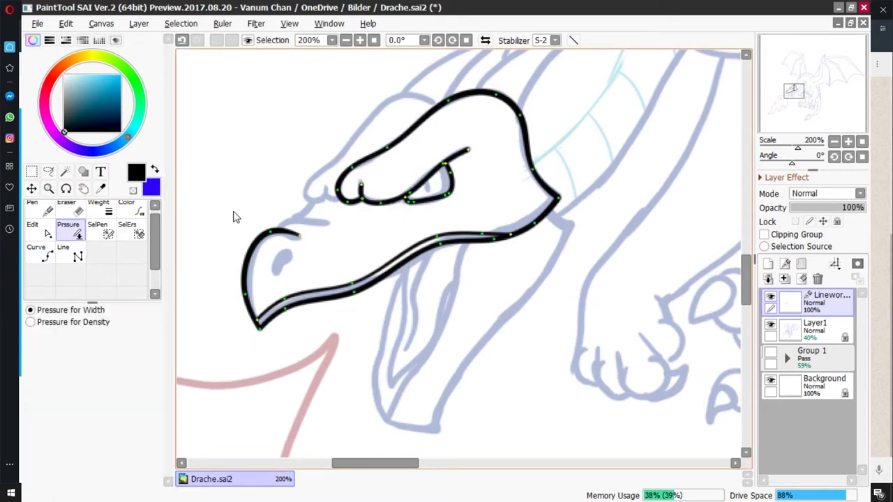
key(e)
key(n)
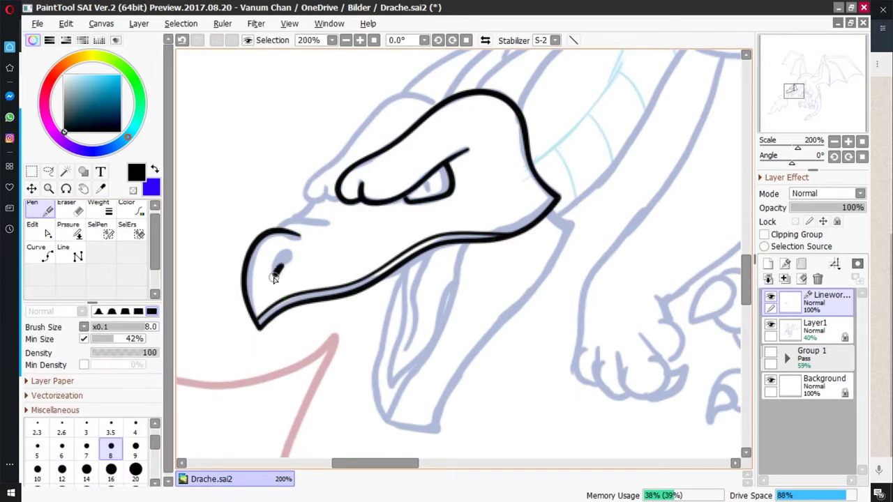
mouse_move(273, 277)
mouse_down()
mouse_move(291, 255)
mouse_move(280, 268)
mouse_up()
key(e)
key(c)
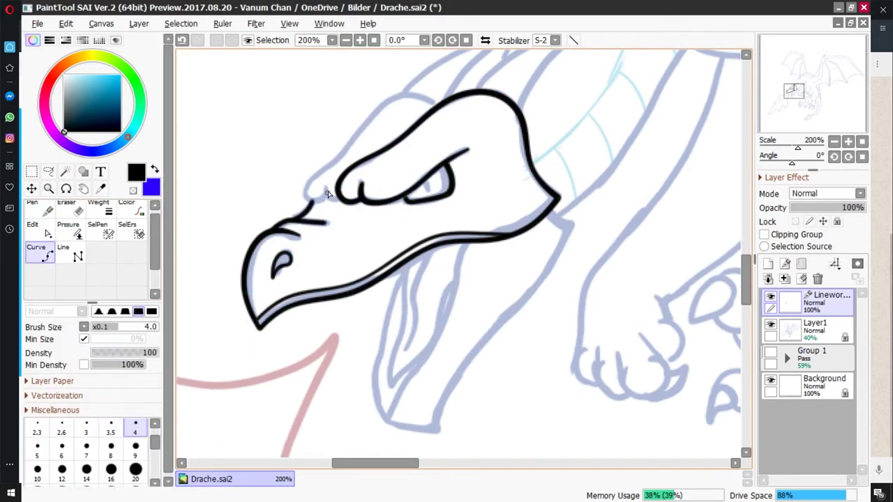
Thicken the head outline stroke along the top of the head
key(p)
drag(387, 110, 398, 110)
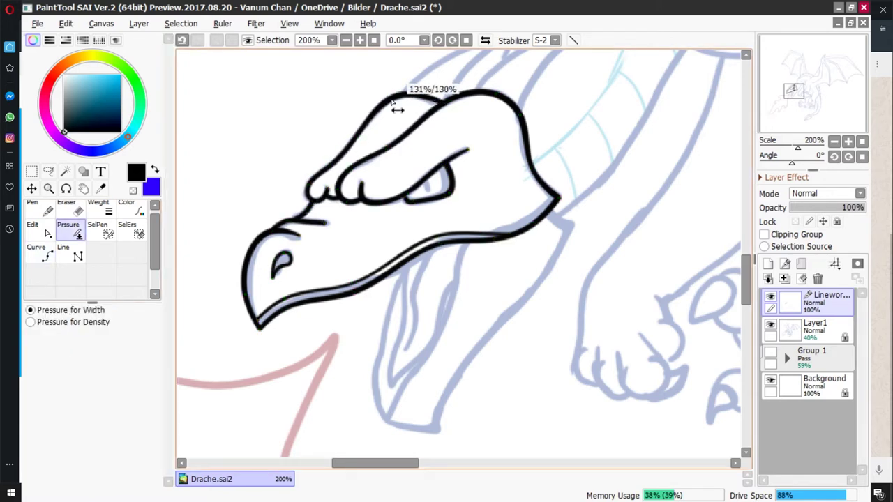
key(e)
key(c)
drag(404, 257, 332, 228)
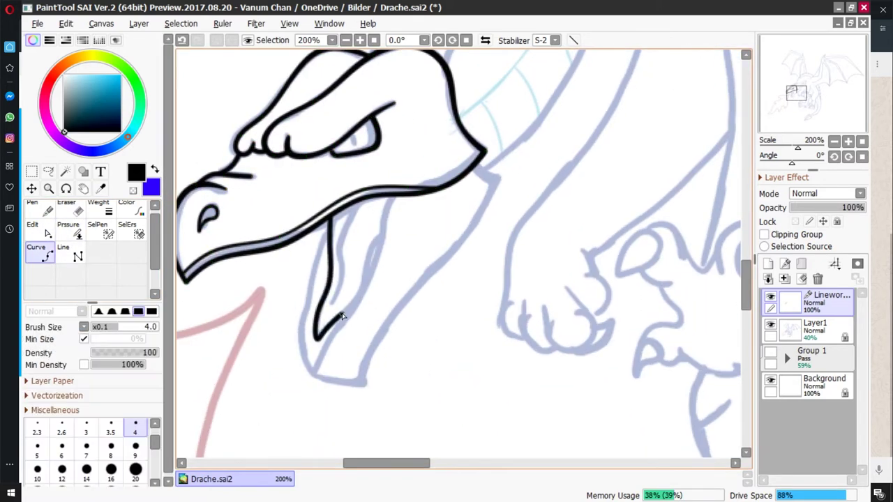
Draw the tongue curve inside the mouth, tapering its inner line toward the tip
click(329, 223)
key(e)
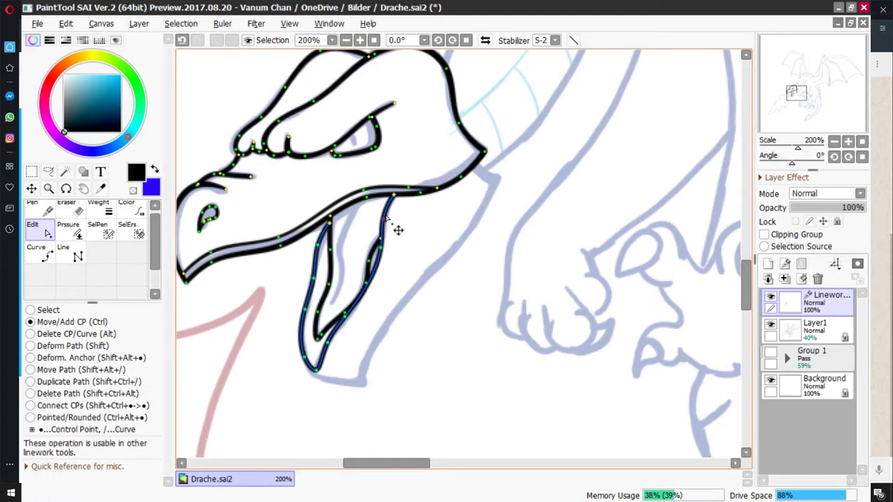
key(c)
key(p)
drag(359, 321, 350, 322)
key(e)
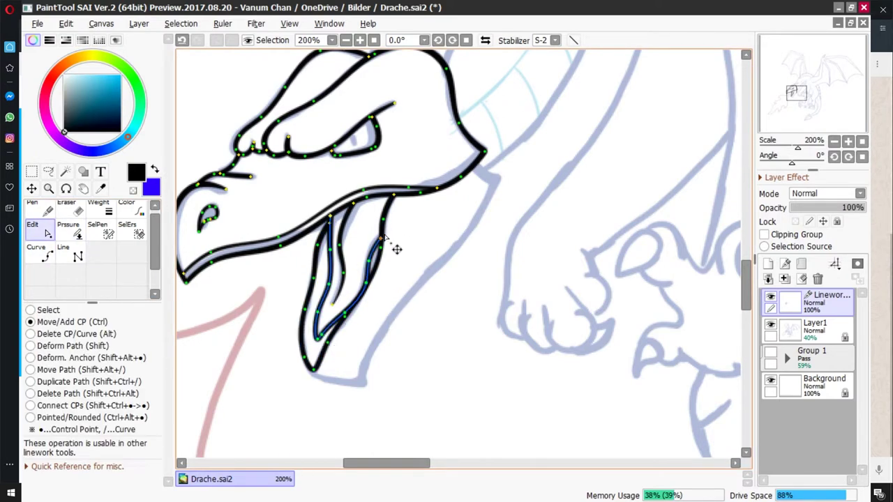
Draw the straight lower jaw line
key(c)
click(498, 180)
click(366, 384)
key(e)
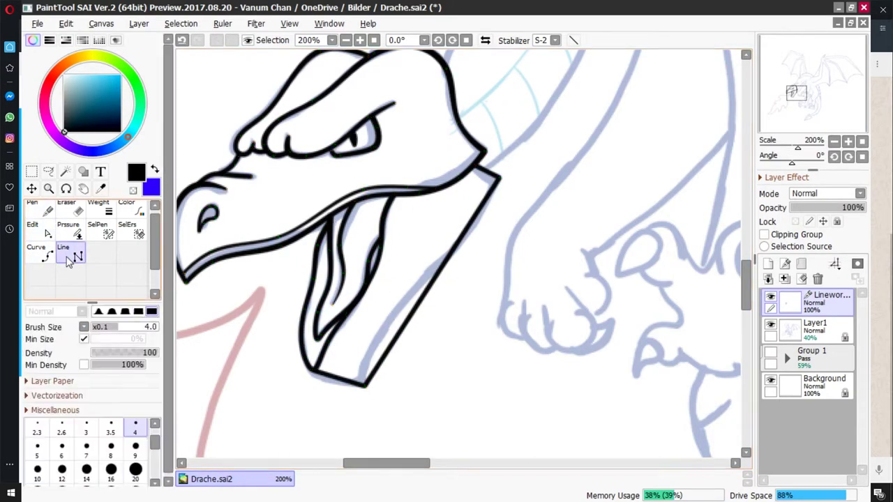
key(p)
Add the inner jaw line running from the jaw bottom up to the jaw
drag(441, 208, 474, 241)
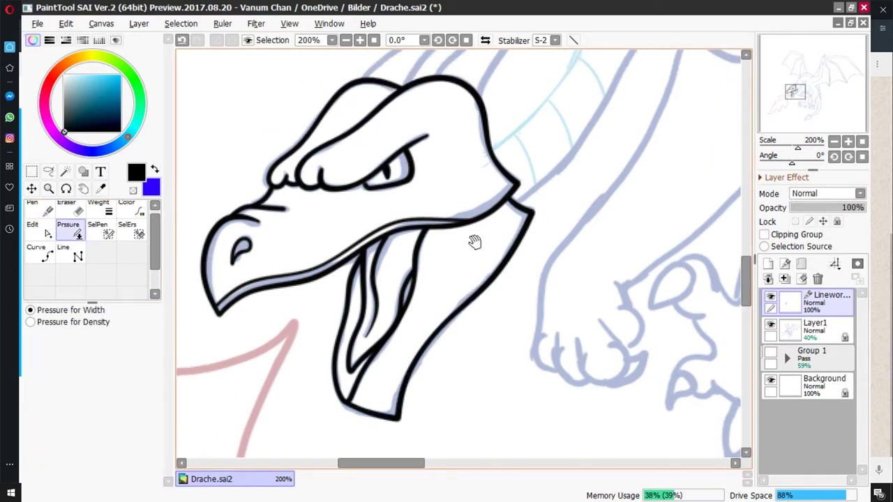
key(c)
click(352, 405)
click(428, 232)
key(e)
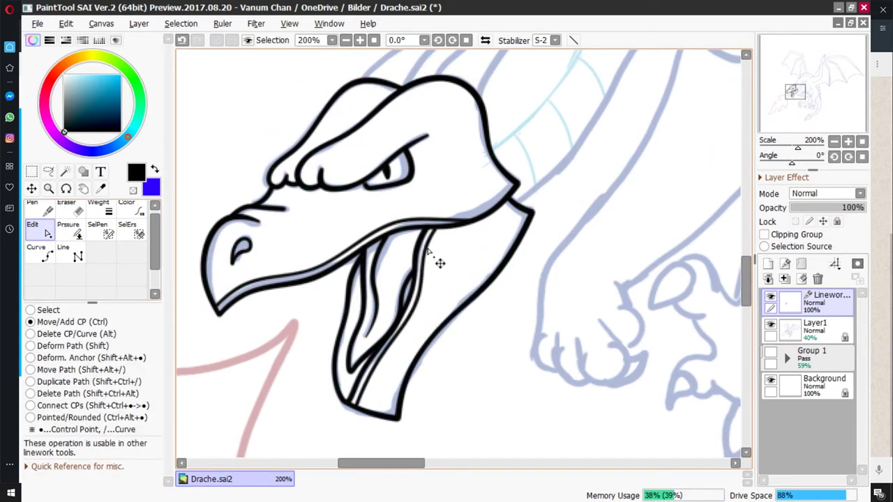
key(p)
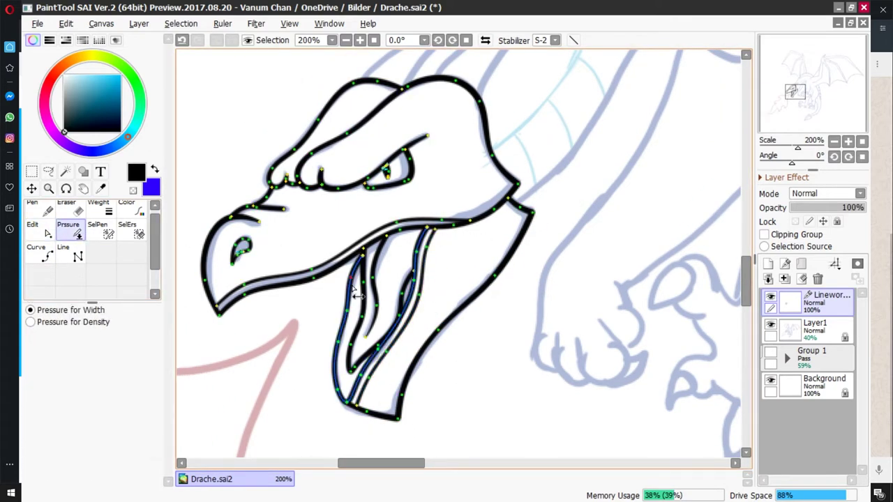
drag(396, 237, 333, 339)
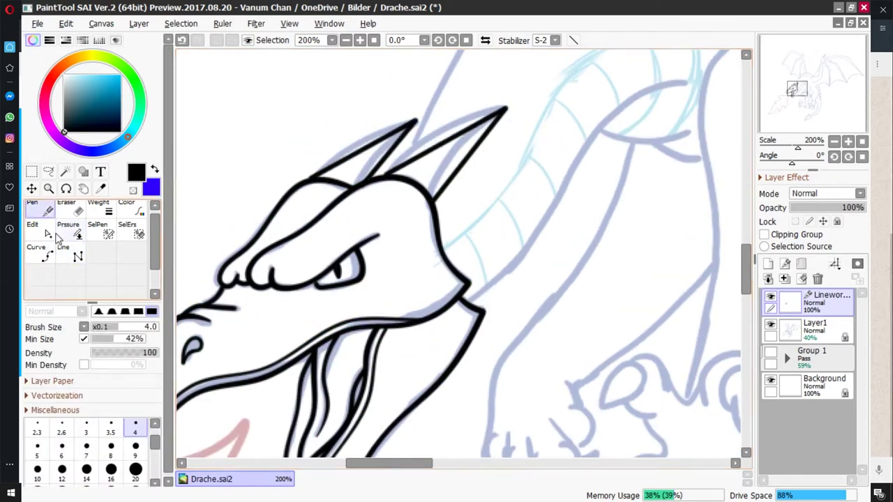
Create a new linework layer for the back crest
key(e)
key(p)
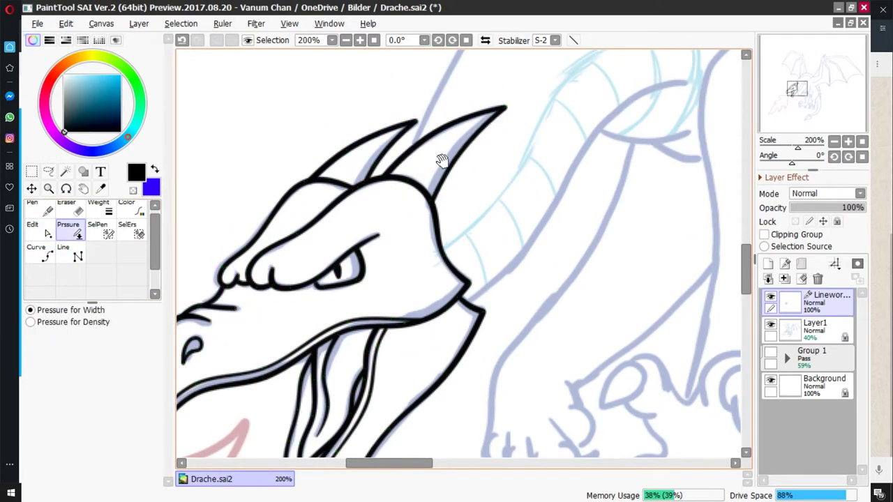
scroll(462, 175, down, 1)
key(c)
click(785, 264)
key(l)
key(p)
Draw the jagged spiky crest along the back and bend its base into a curve
click(809, 328)
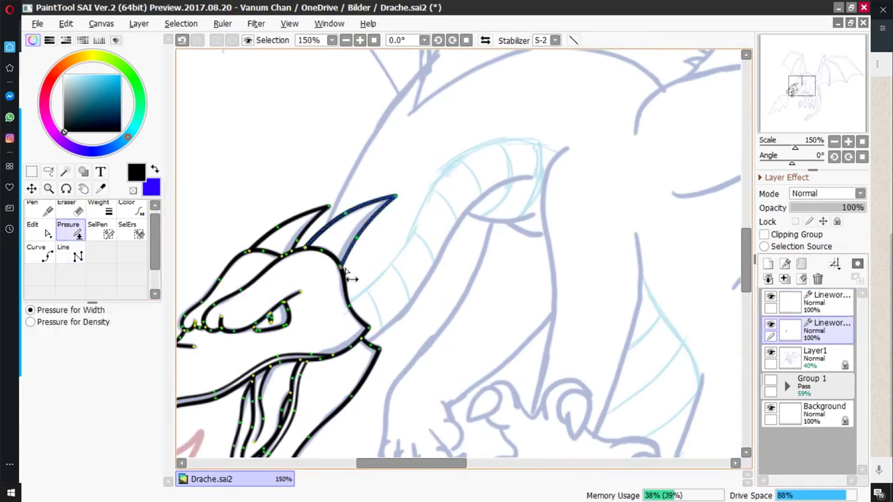
key(l)
click(646, 135)
click(674, 164)
key(e)
mouse_move(432, 230)
mouse_down()
mouse_move(458, 193)
mouse_move(398, 293)
mouse_up()
Thicken the crest's base curve along the dragon's back
drag(510, 217, 379, 197)
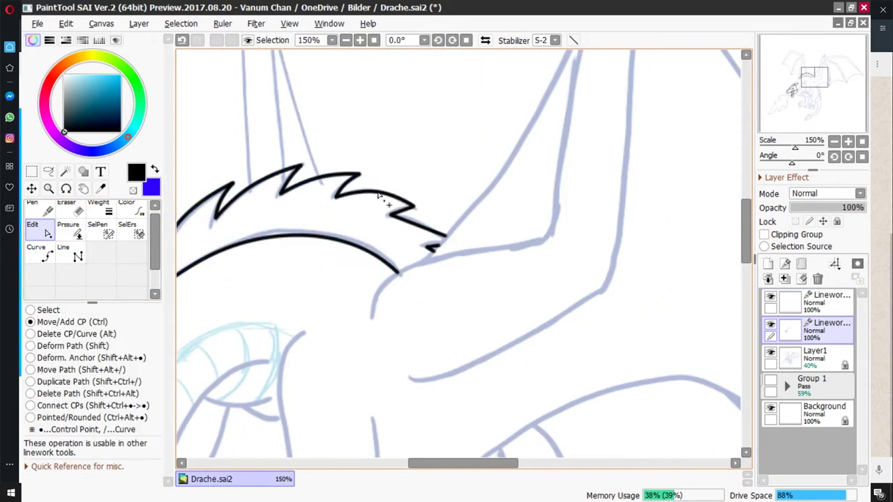
drag(439, 258, 578, 188)
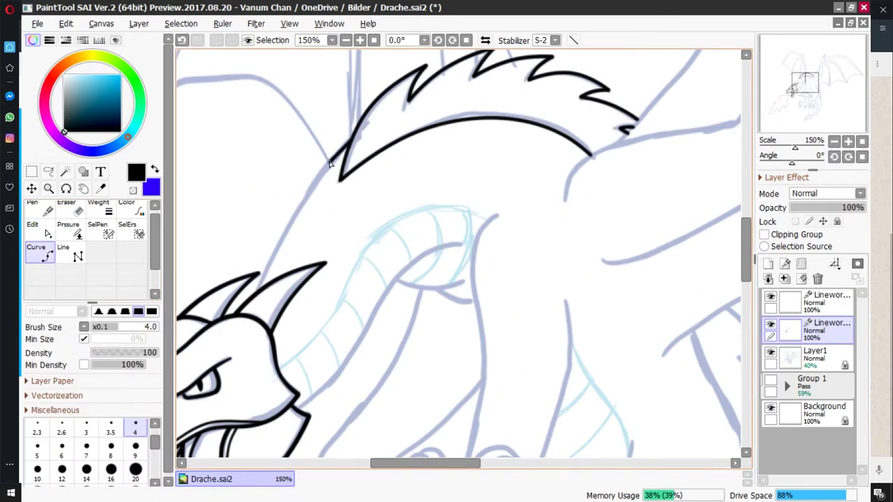
click(68, 228)
drag(384, 139, 342, 174)
Start a black curve along the dragon's neck
mouse_move(589, 180)
mouse_down()
mouse_move(454, 176)
mouse_move(510, 267)
mouse_up()
click(36, 253)
click(460, 127)
click(300, 286)
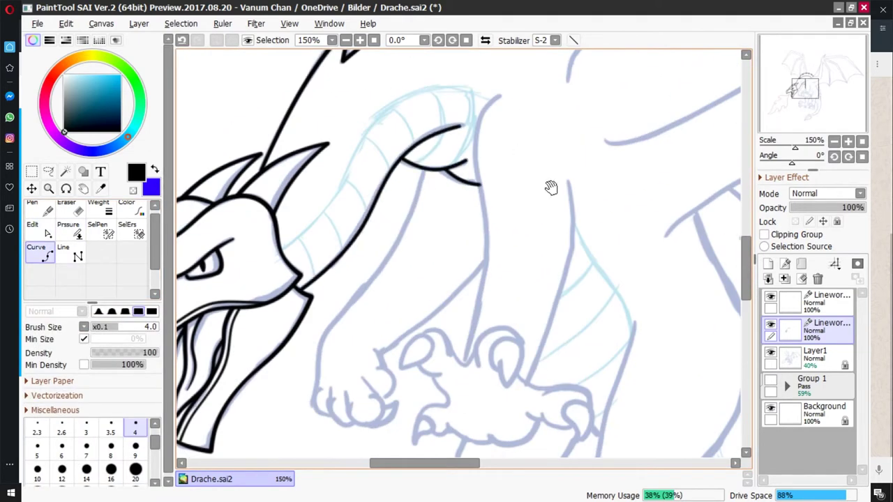
Continue the neck line down toward the front paw
drag(551, 187, 421, 185)
click(369, 92)
click(67, 228)
drag(328, 119, 329, 210)
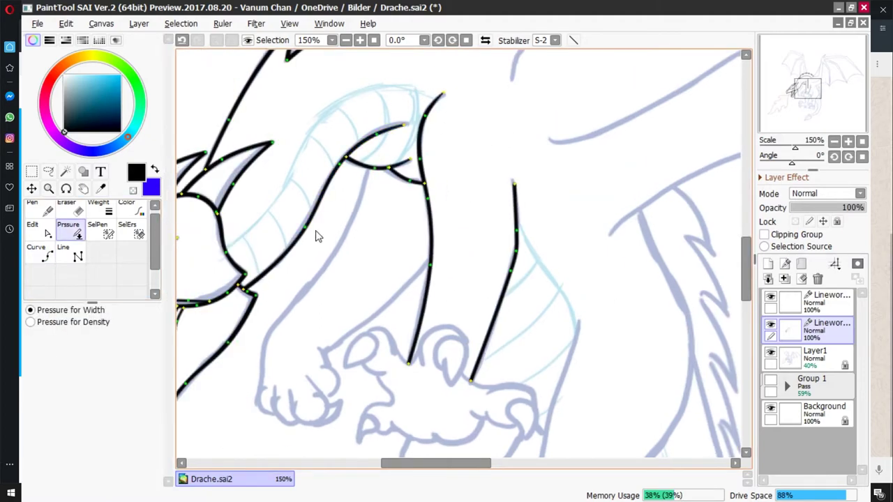
mouse_move(388, 165)
mouse_down()
mouse_move(497, 217)
mouse_move(484, 120)
mouse_move(595, 145)
mouse_move(447, 274)
mouse_up()
key(c)
Draw a teardrop-shaped claw curve at the paw
click(459, 292)
click(442, 264)
click(453, 242)
click(466, 257)
key(ctrl)
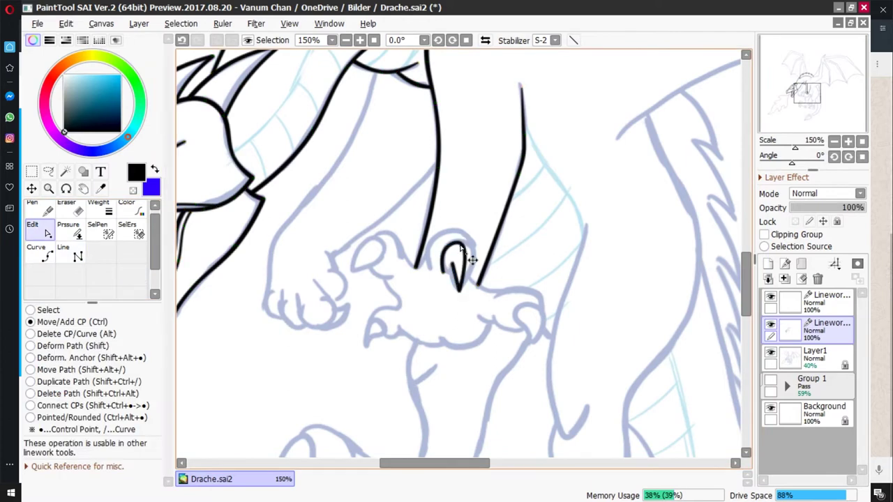
key(ctrl)
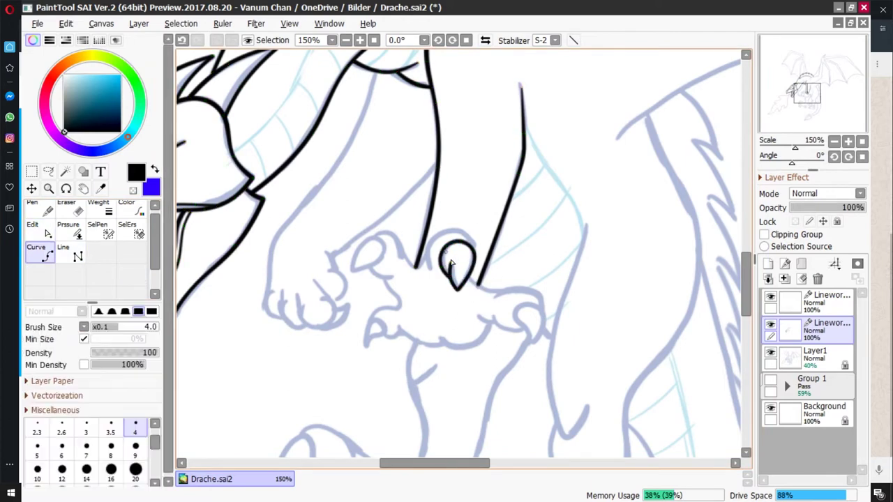
key(ctrl)
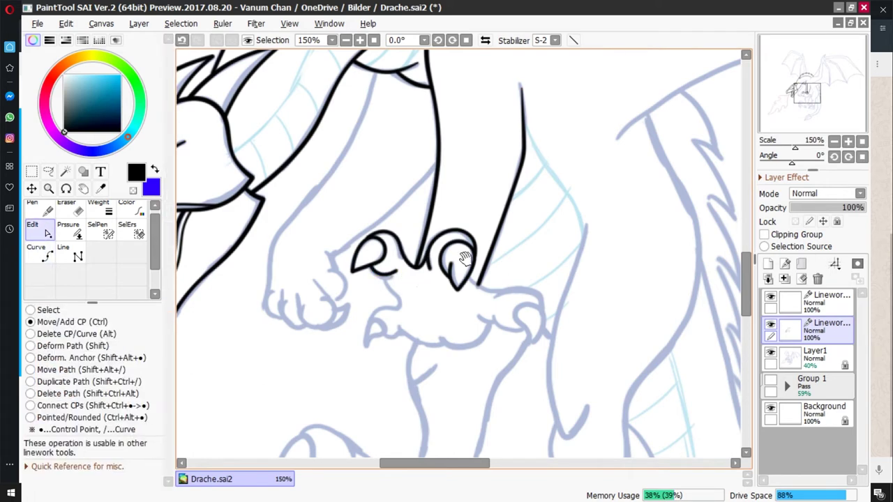
Close the claw's teardrop shape and thin the paw outline stroke to half
scroll(314, 265, down, 1)
scroll(314, 265, right, 2)
click(439, 281)
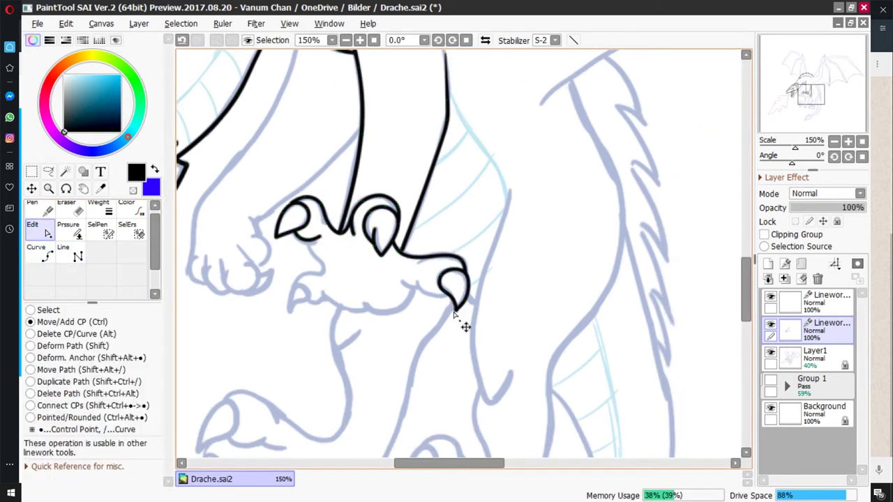
scroll(301, 186, down, 2)
key(ctrl)
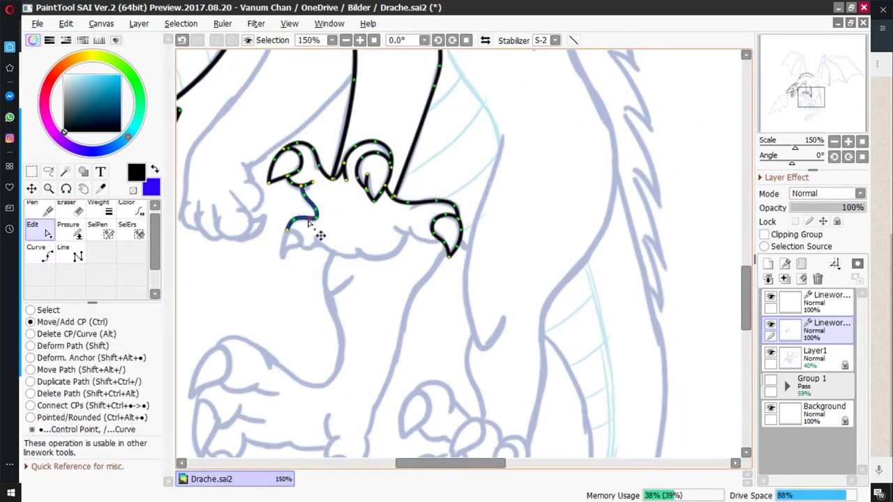
key(ctrl)
key(ctrl)
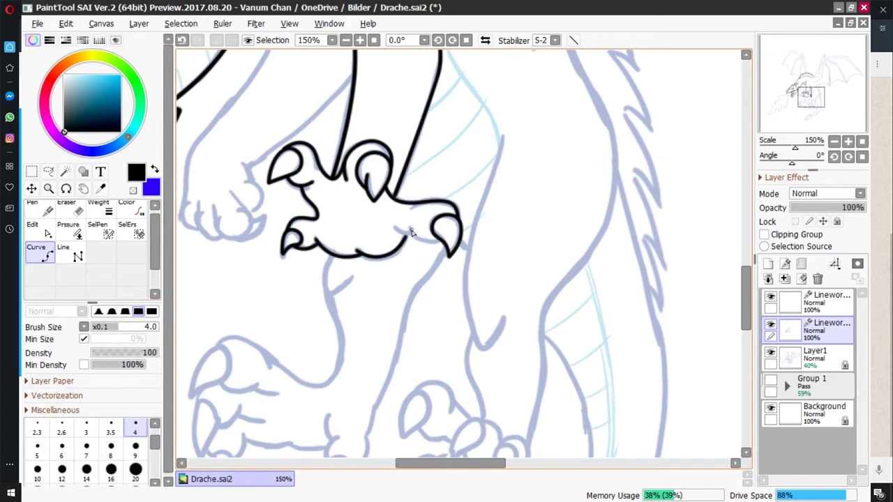
key(shift)
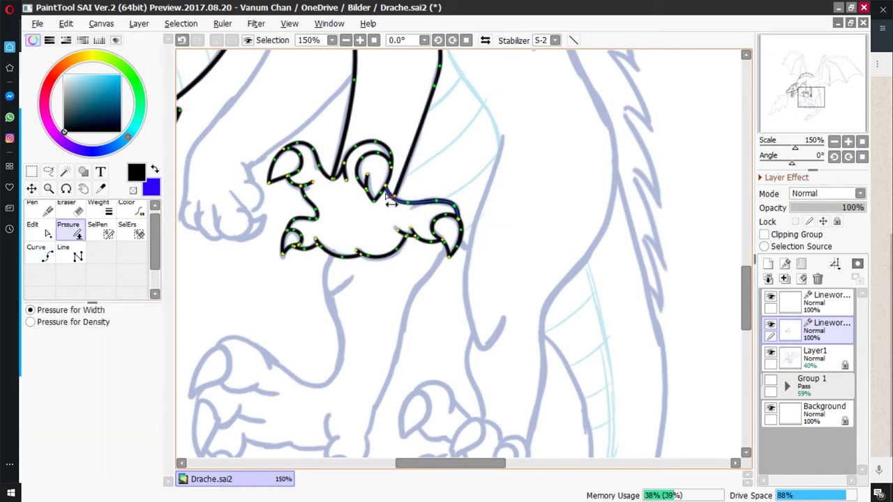
mouse_move(391, 201)
mouse_down()
mouse_move(324, 227)
mouse_move(289, 192)
mouse_up()
Ink the far front paw's toes with a larger pen brush, refining thickness and points
scroll(416, 202, up, 3)
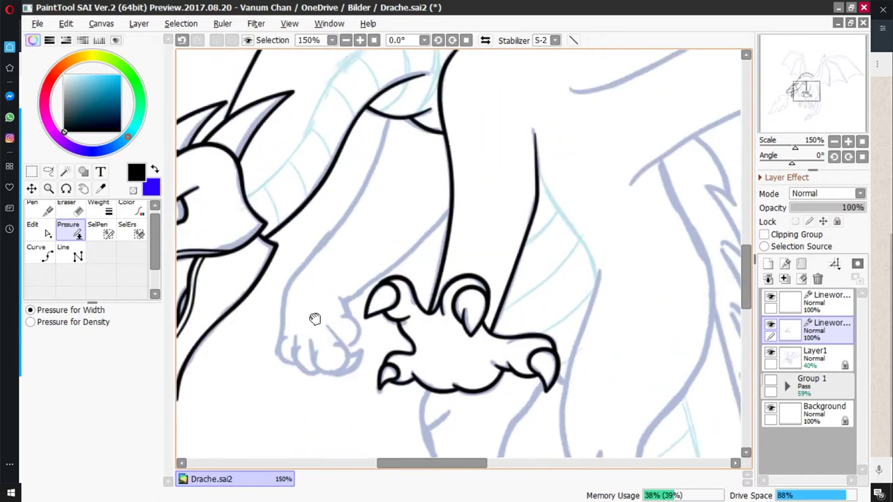
scroll(315, 319, up, 2)
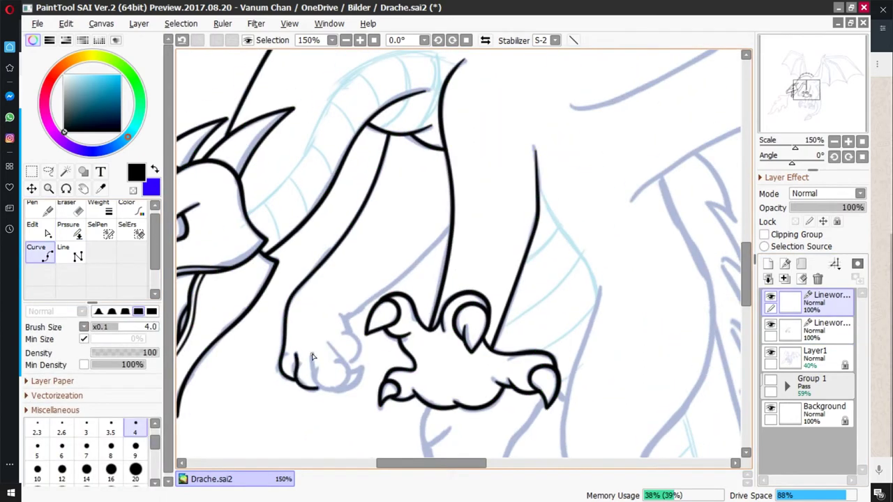
key(c)
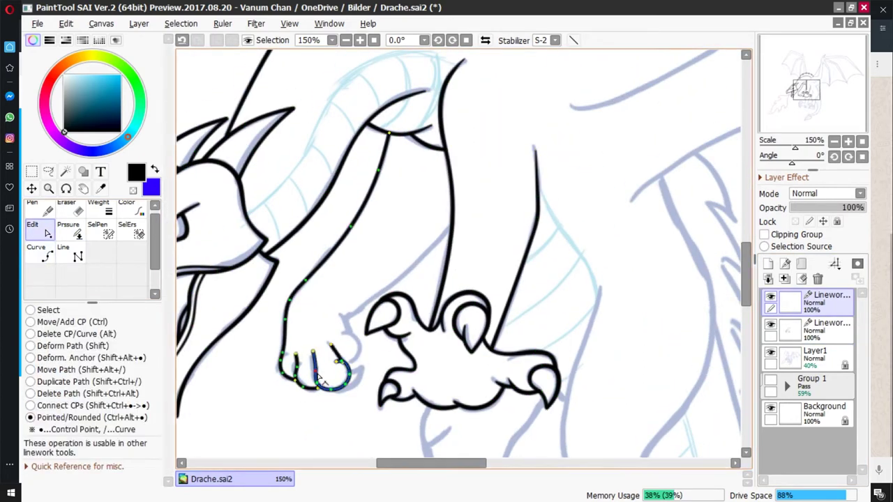
click(52, 209)
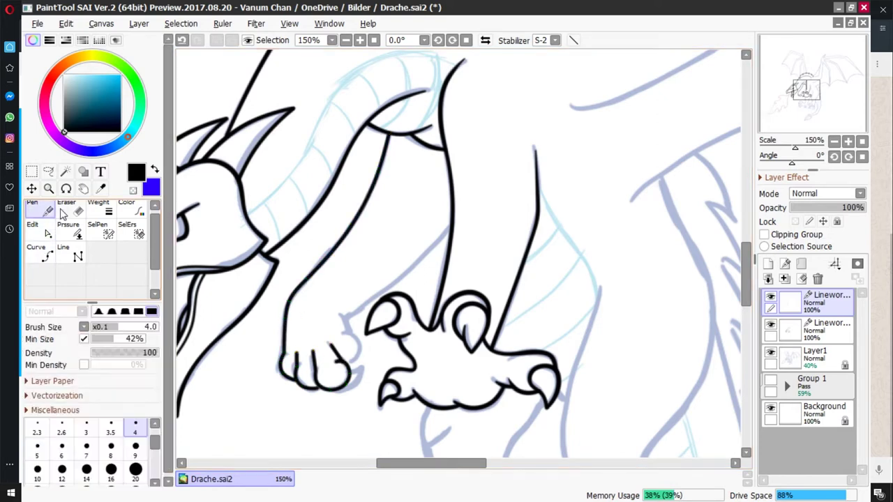
click(61, 454)
key(ctrl+alt)
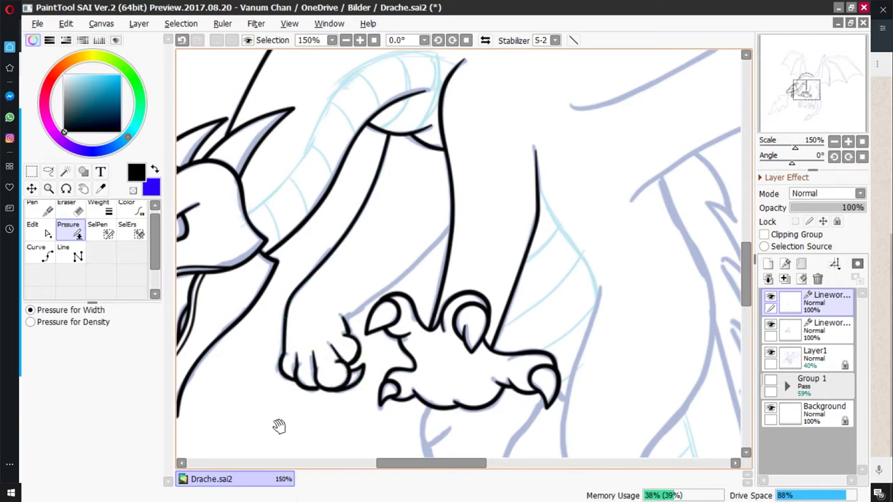
key(ctrl)
Merge the two linework layers, then undo the merge
scroll(475, 139, up, 4)
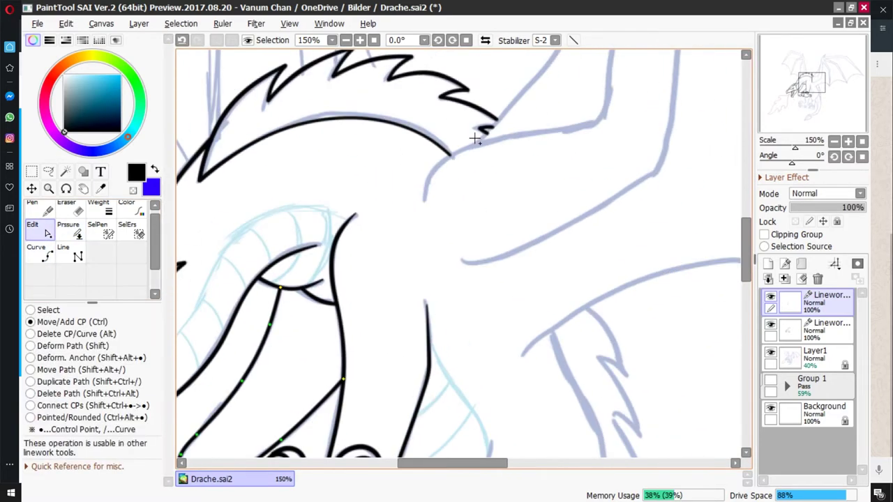
scroll(462, 225, down, 5)
click(783, 279)
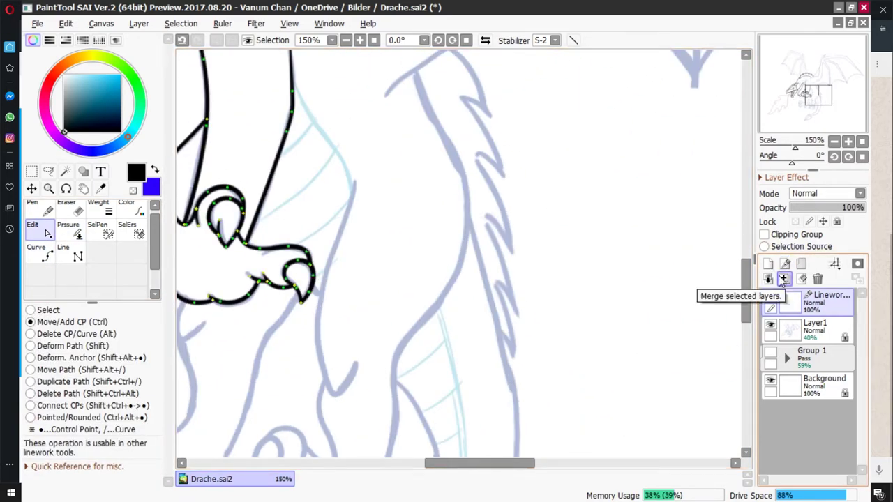
key(ctrl+z)
scroll(348, 343, up, 5)
Draw the long wing-bone curve and reshape the hook at its top
click(429, 419)
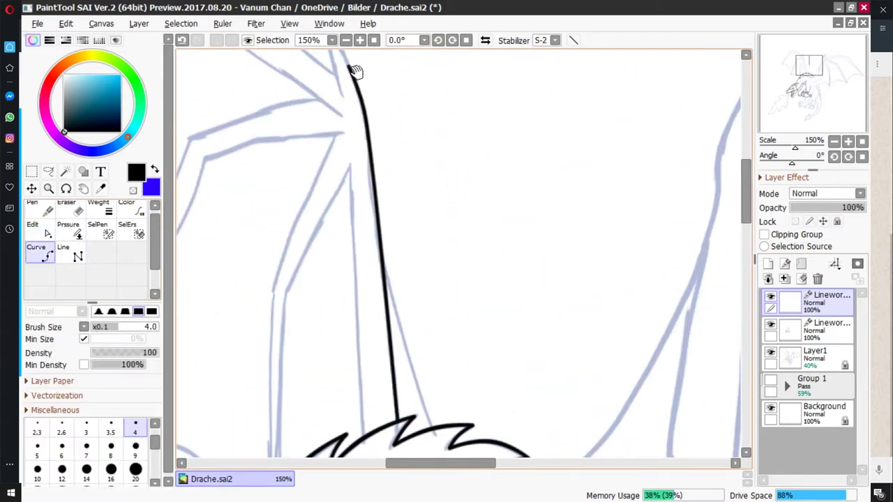
double_click(364, 56)
scroll(385, 161, up, 3)
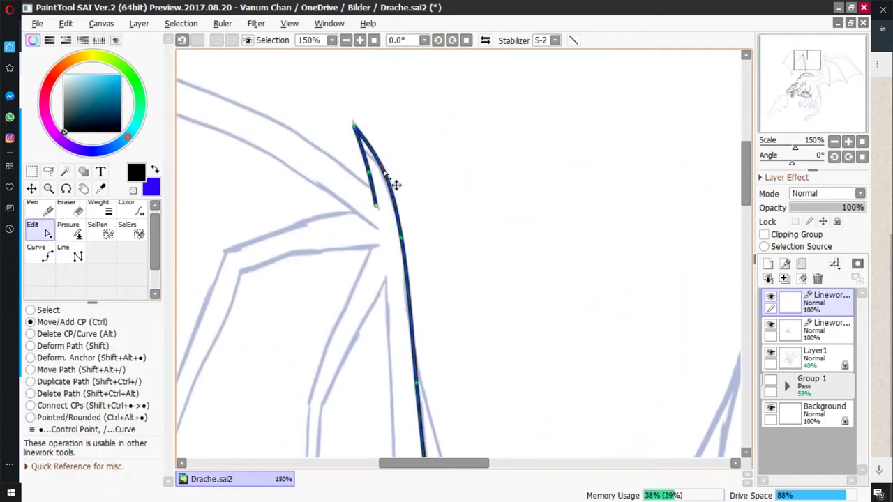
click(68, 230)
drag(354, 127, 372, 130)
Thicken the wing bone's top and outline the wing's arm bone
click(32, 209)
click(33, 230)
drag(370, 167, 377, 178)
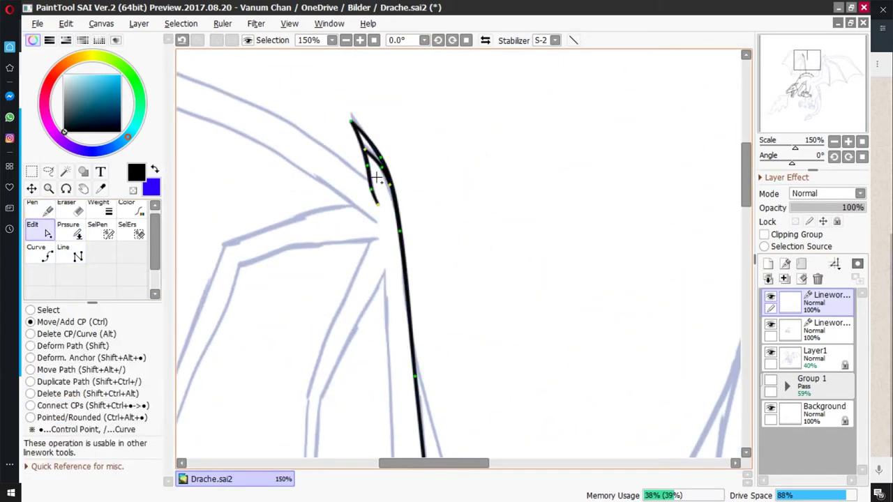
scroll(377, 178, down, 1)
click(32, 209)
drag(195, 328, 502, 230)
click(32, 230)
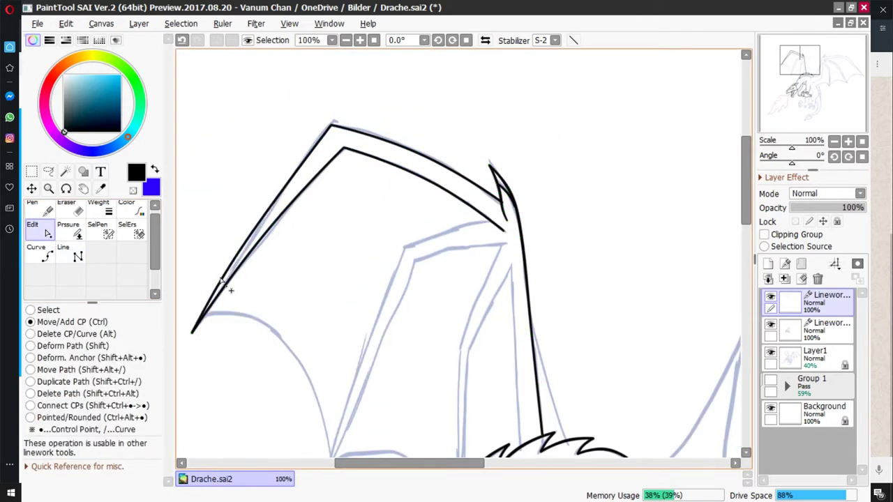
Outline the next wing finger bone and adjust its control points
drag(648, 248, 637, 144)
click(64, 255)
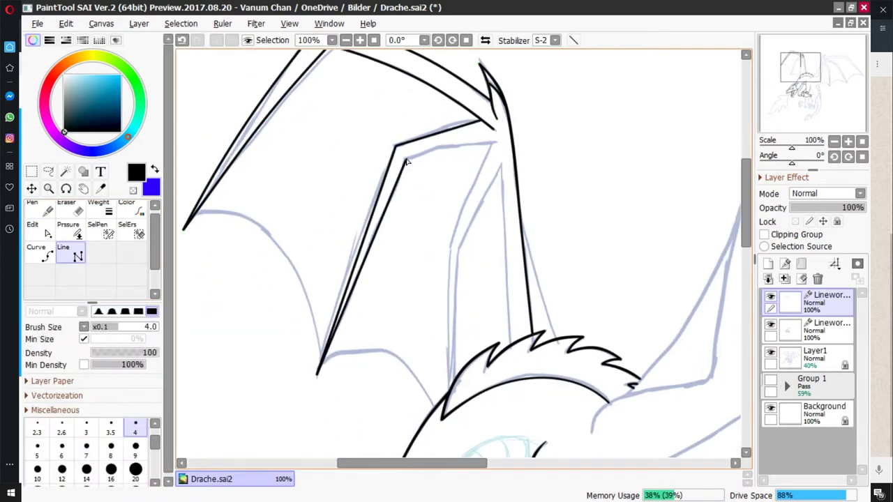
click(32, 230)
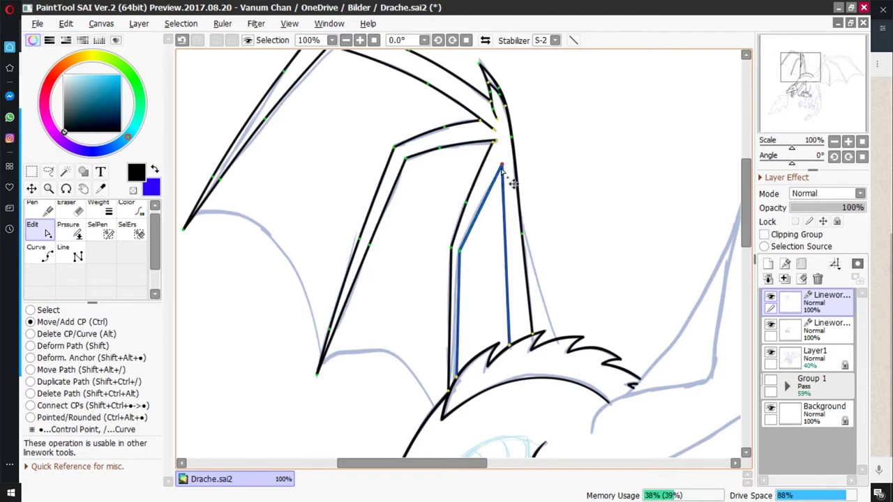
scroll(490, 211, up, 3)
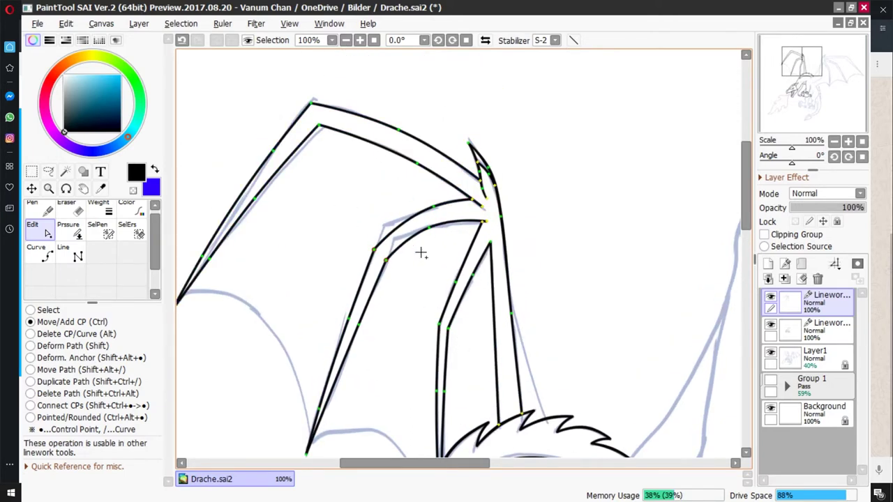
scroll(474, 265, down, 4)
drag(525, 252, 564, 332)
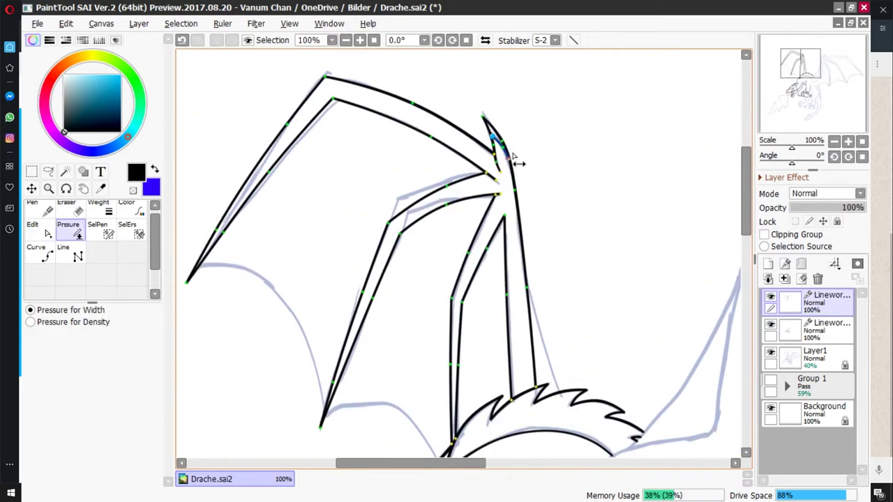
Add the scalloped membrane edge curve, refining its points and line thickness
key(p)
scroll(487, 183, down, 3)
scroll(446, 167, right, 2)
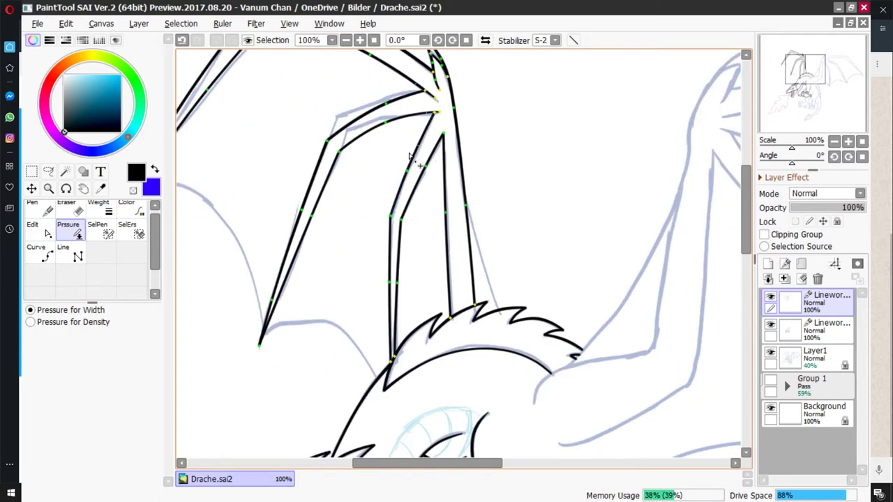
scroll(539, 235, left, 4)
key(c)
scroll(275, 150, down, 1)
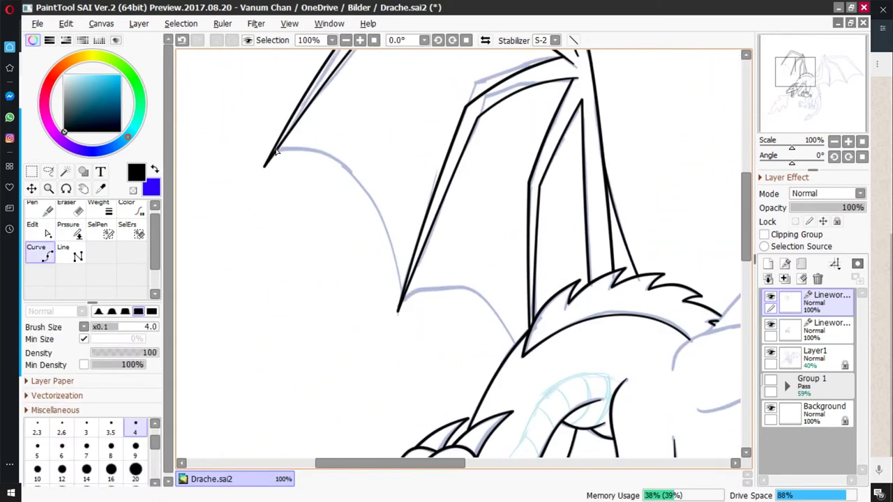
key(e)
scroll(313, 255, right, 4)
key(p)
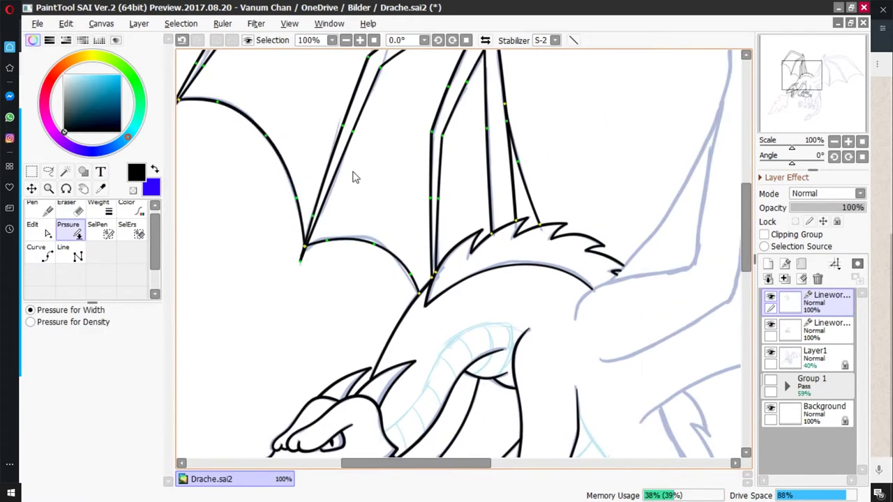
scroll(432, 238, up, 4)
scroll(432, 238, down, 5)
scroll(433, 238, right, 4)
scroll(409, 239, down, 7)
Bend the wing's leading-edge line into a smooth curve with the Edit tool
scroll(608, 56, up, 8)
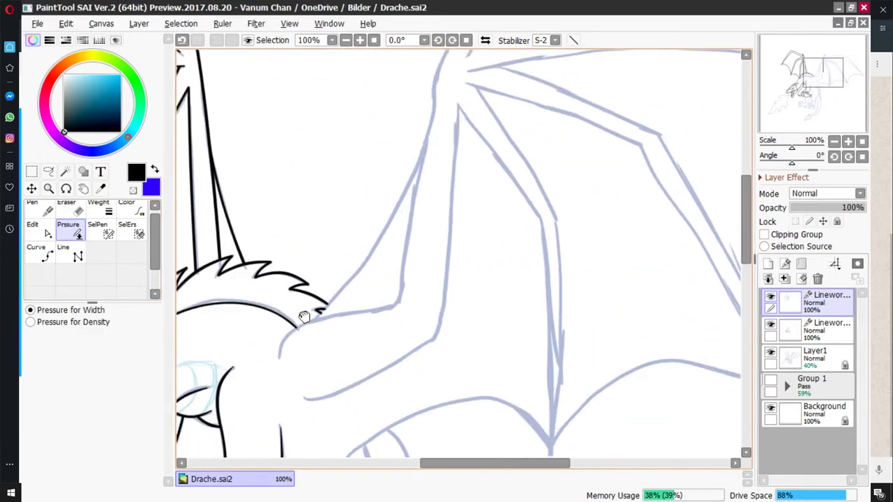
scroll(302, 315, left, 5)
key(l)
scroll(696, 169, up, 2)
key(e)
mouse_move(434, 303)
mouse_down()
mouse_move(474, 170)
mouse_move(500, 207)
mouse_up()
scroll(475, 169, up, 2)
scroll(419, 394, down, 2)
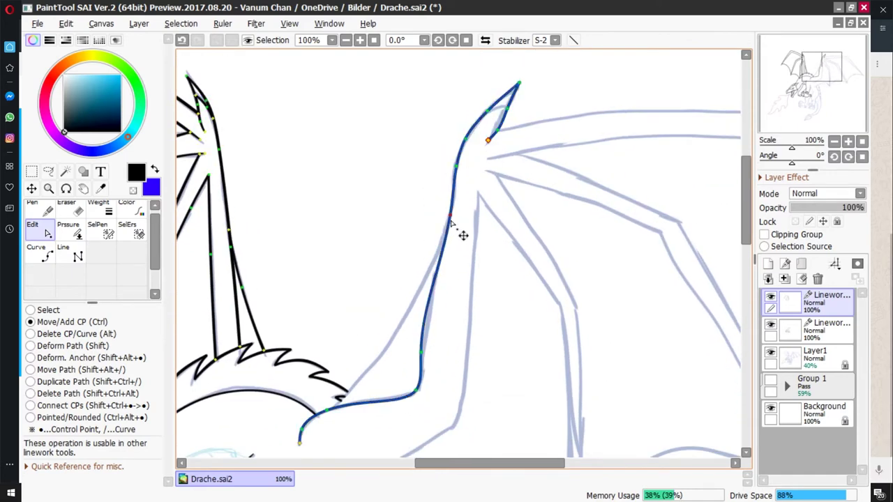
scroll(450, 221, down, 3)
Draw a three-point zigzag wing-bone line and bend its long diagonal into a curve
key(l)
click(268, 423)
click(423, 127)
click(504, 242)
scroll(514, 343, down, 2)
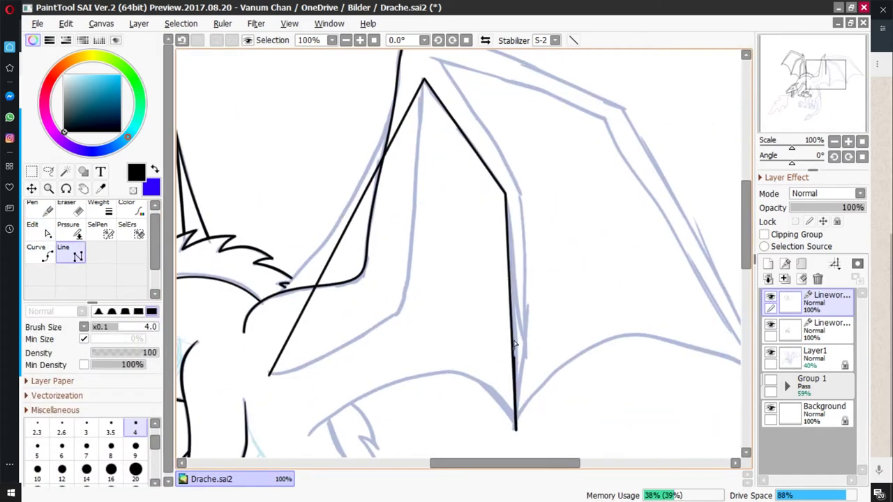
key(e)
drag(346, 227, 397, 314)
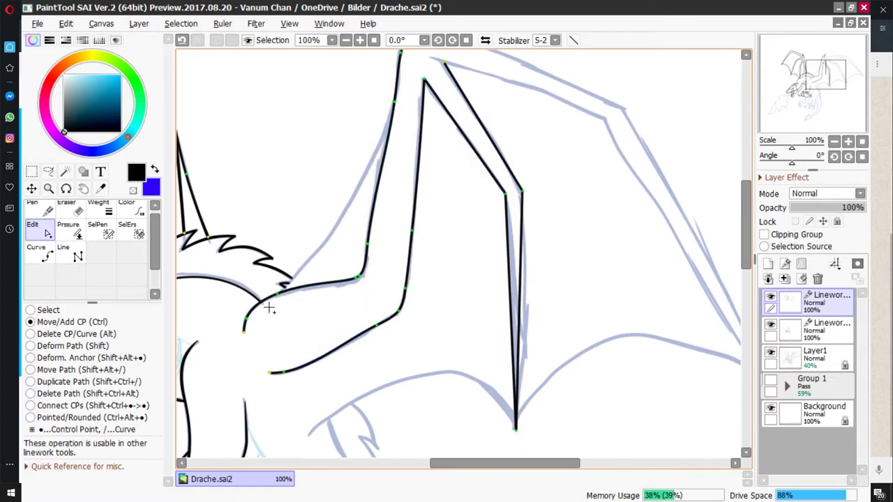
scroll(446, 318, down, 1)
scroll(438, 275, up, 2)
Thicken the wing-bone line at one of its points with the Pressure tool
key(l)
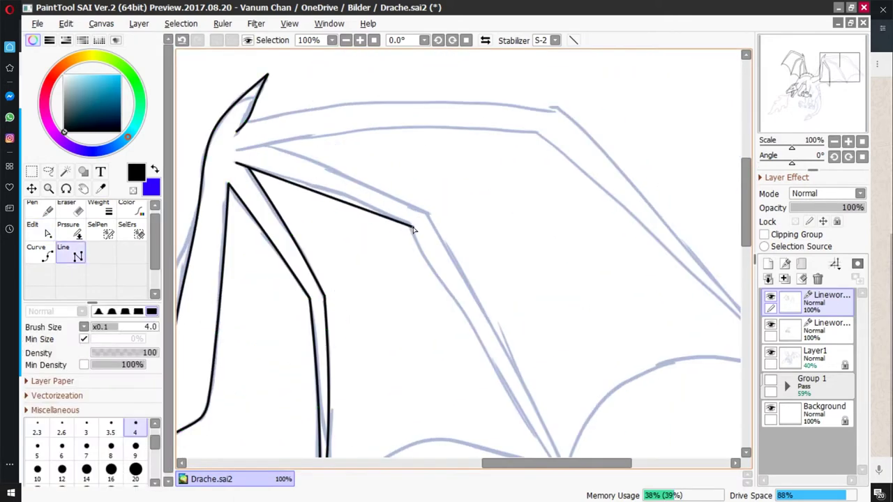
scroll(332, 193, up, 2)
scroll(332, 193, right, 2)
key(e)
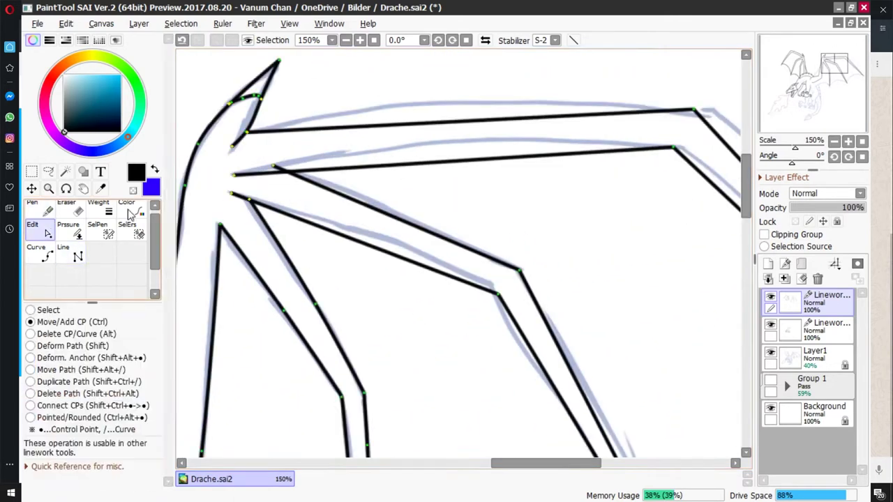
scroll(209, 173, right, 4)
scroll(558, 225, left, 2)
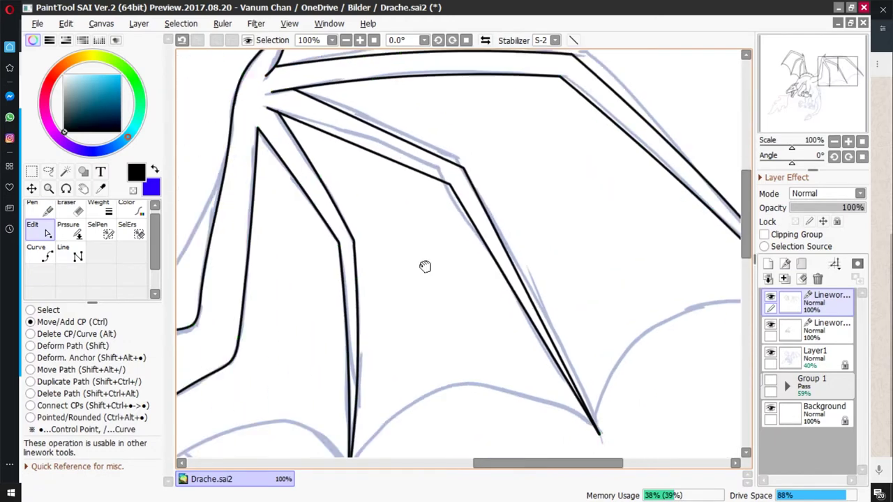
scroll(424, 265, down, 2)
scroll(361, 407, up, 2)
scroll(607, 259, right, 4)
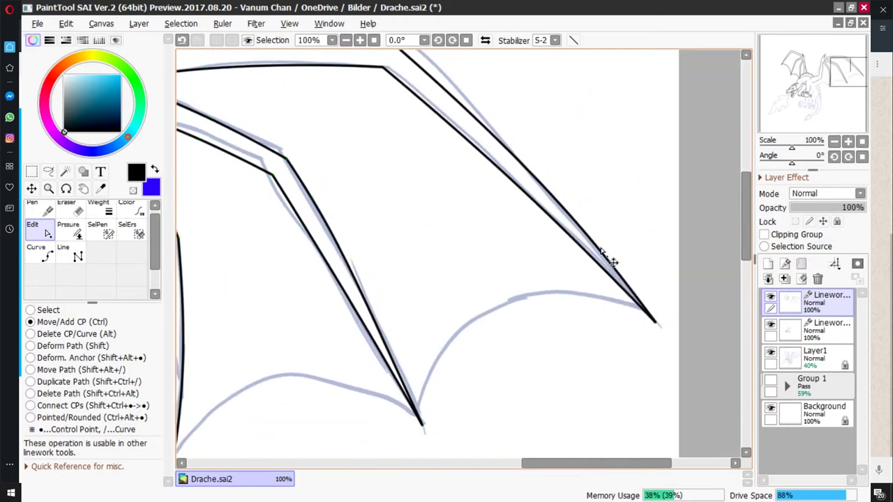
scroll(572, 211, right, 2)
scroll(302, 287, left, 4)
key(p)
drag(285, 269, 301, 288)
Toggle between Edit and Pressure while panning over the wing linework
scroll(441, 209, up, 2)
scroll(441, 209, up, 3)
click(35, 229)
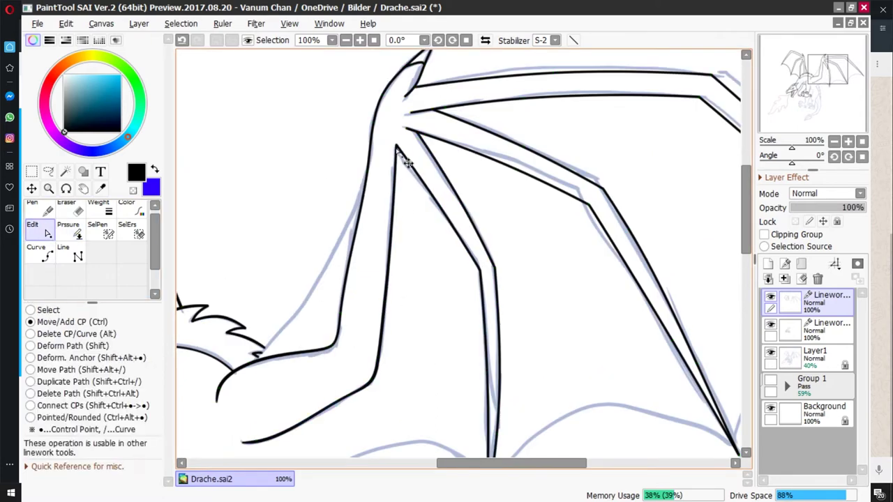
click(76, 230)
scroll(488, 244, right, 1)
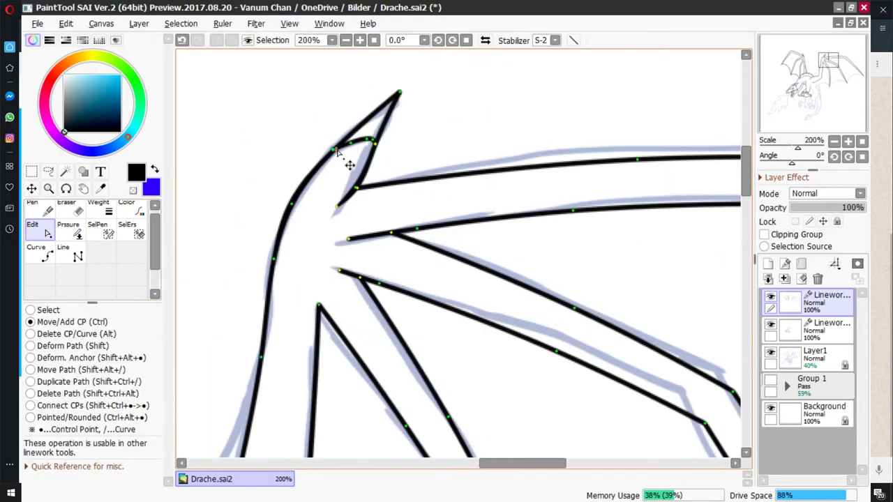
scroll(488, 244, right, 2)
scroll(655, 115, down, 2)
scroll(654, 115, left, 3)
scroll(408, 169, down, 2)
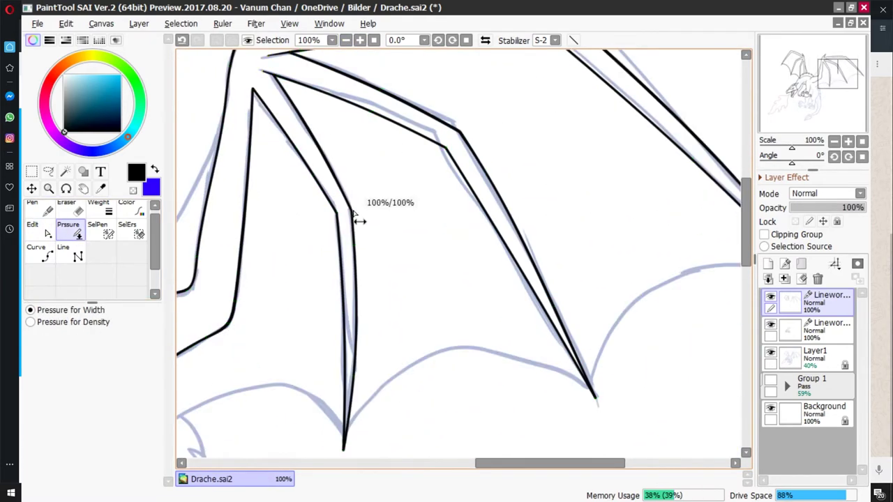
scroll(359, 219, left, 2)
scroll(343, 374, up, 2)
Switch to Curve, then Pressure, while reviewing the foreleg and claws
click(48, 255)
scroll(365, 205, up, 2)
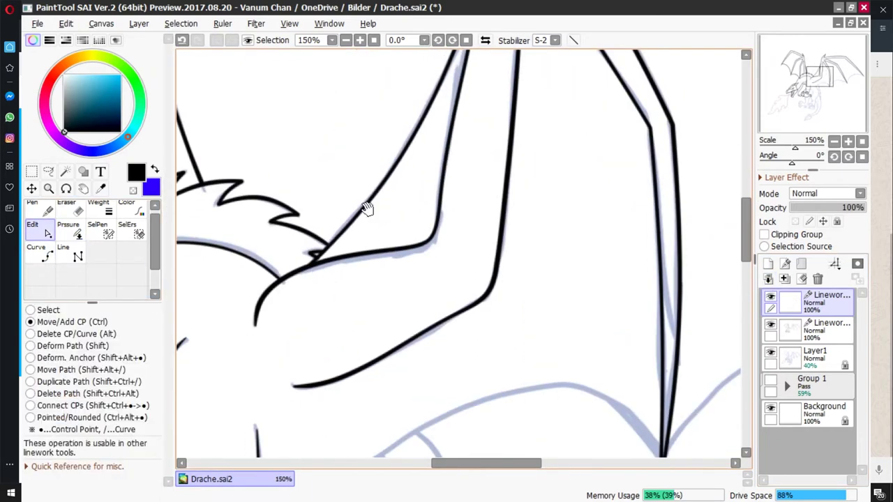
scroll(539, 66, down, 3)
scroll(585, 256, right, 3)
scroll(584, 257, up, 1)
scroll(371, 253, left, 1)
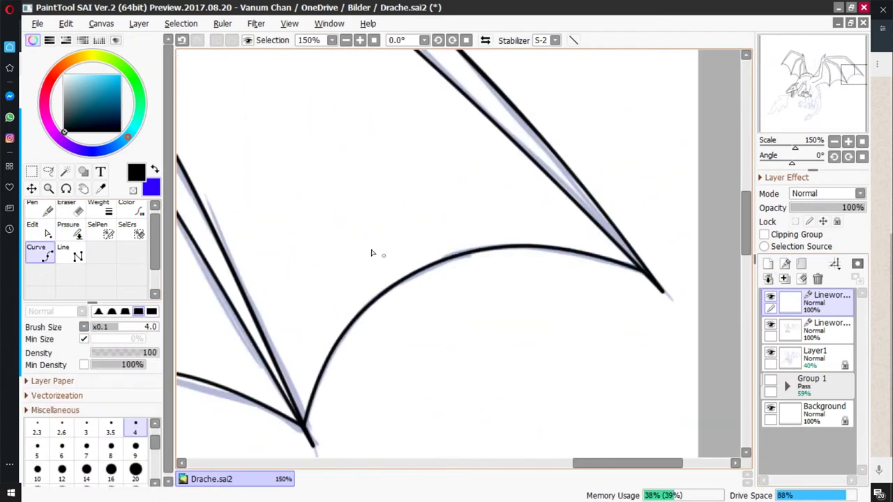
click(67, 231)
scroll(560, 258, down, 1)
scroll(609, 261, left, 5)
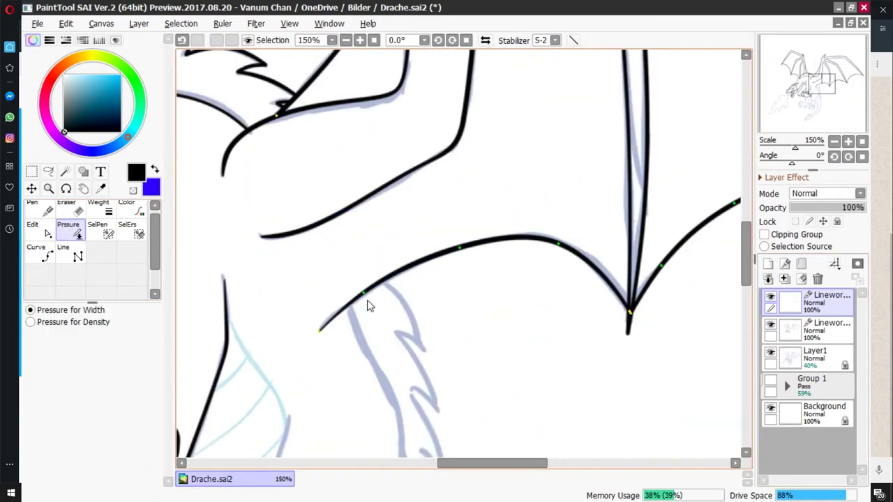
scroll(368, 304, right, 1)
scroll(619, 305, left, 3)
scroll(587, 145, down, 2)
scroll(588, 145, down, 2)
Curve the leg outline, round off the kink near the claw, and adjust width near the paw
click(40, 252)
scroll(448, 243, up, 2)
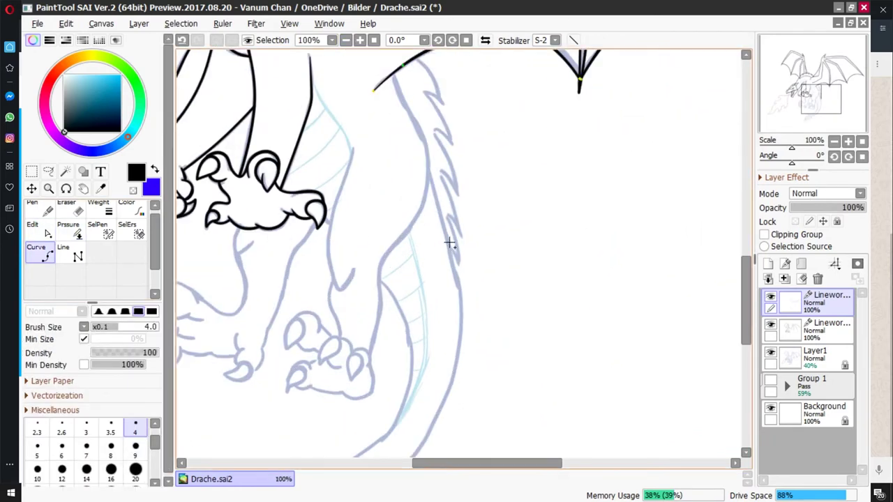
scroll(431, 296, down, 2)
scroll(431, 297, up, 2)
scroll(419, 293, left, 2)
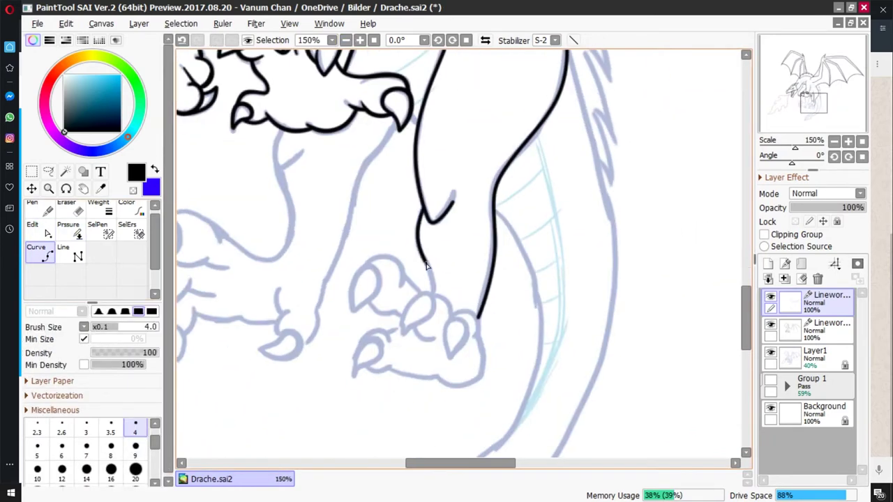
scroll(438, 279, up, 2)
scroll(334, 275, down, 2)
scroll(465, 142, left, 1)
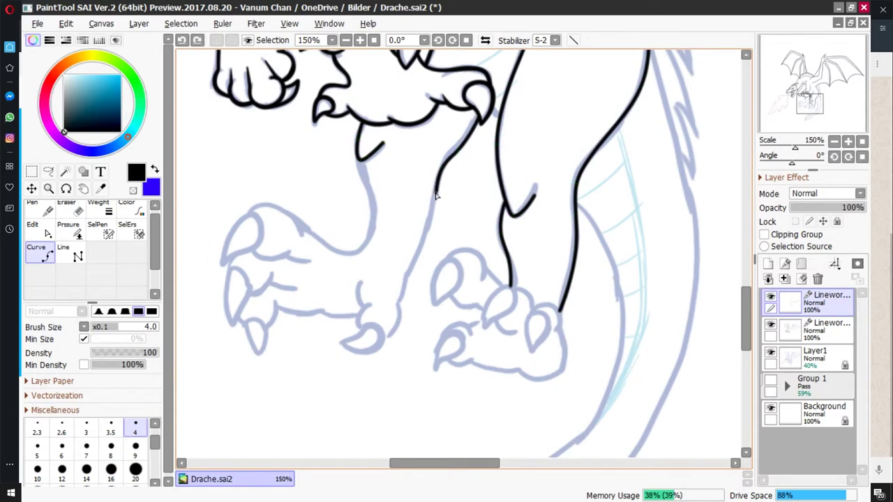
key(ctrl)
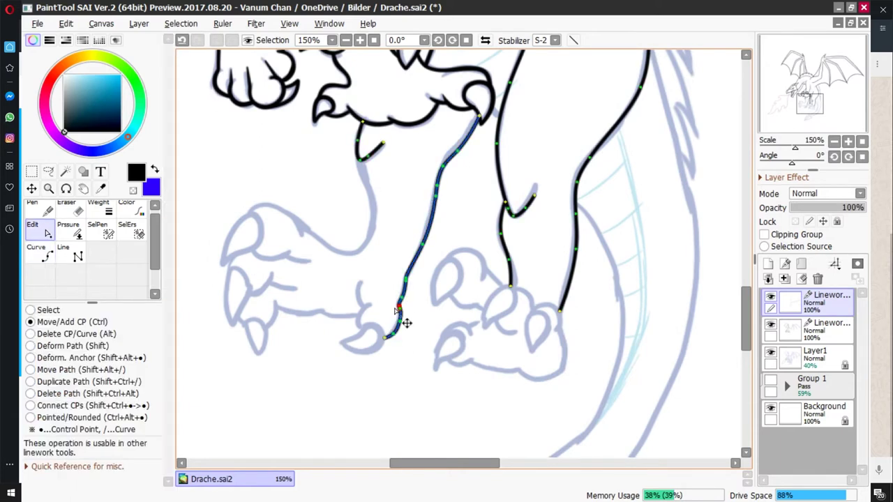
key(ctrl+alt)
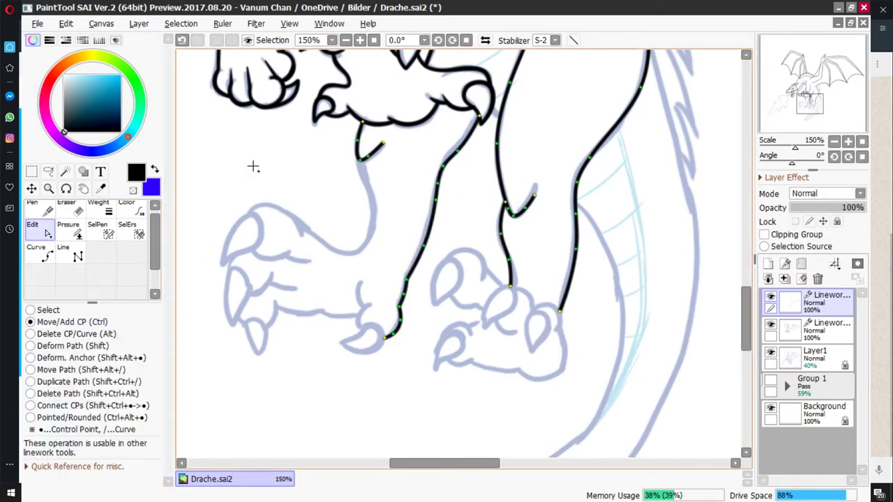
mouse_move(253, 166)
mouse_down()
mouse_move(295, 230)
mouse_move(376, 274)
mouse_move(408, 220)
mouse_up()
drag(463, 309, 388, 429)
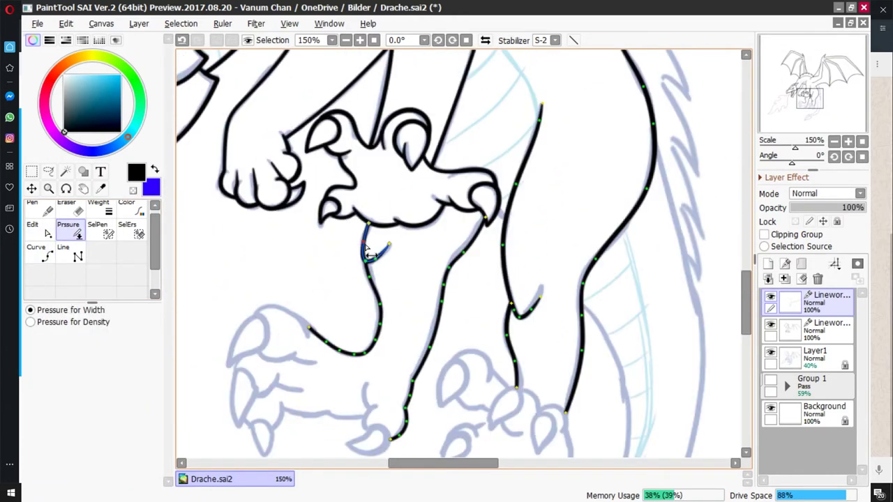
drag(298, 291, 511, 144)
Ink the hooked claw, its top curve and lower claw stroke freehand
key(c)
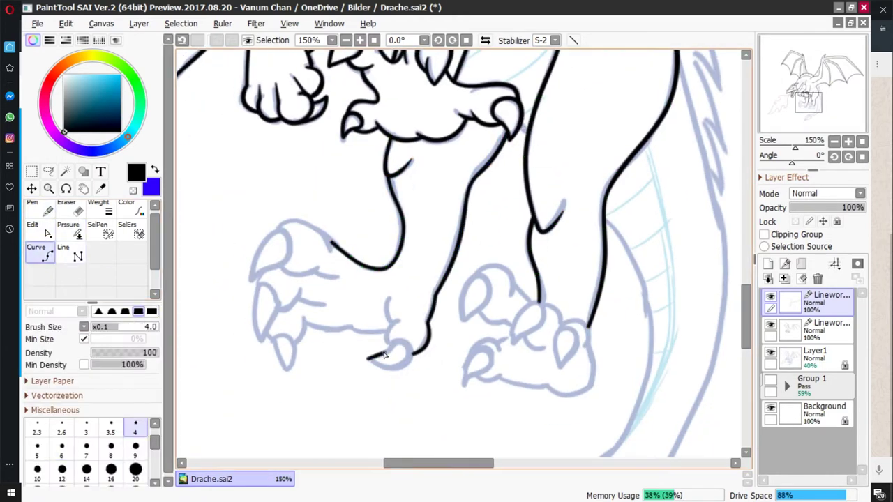
key(n)
drag(250, 279, 279, 263)
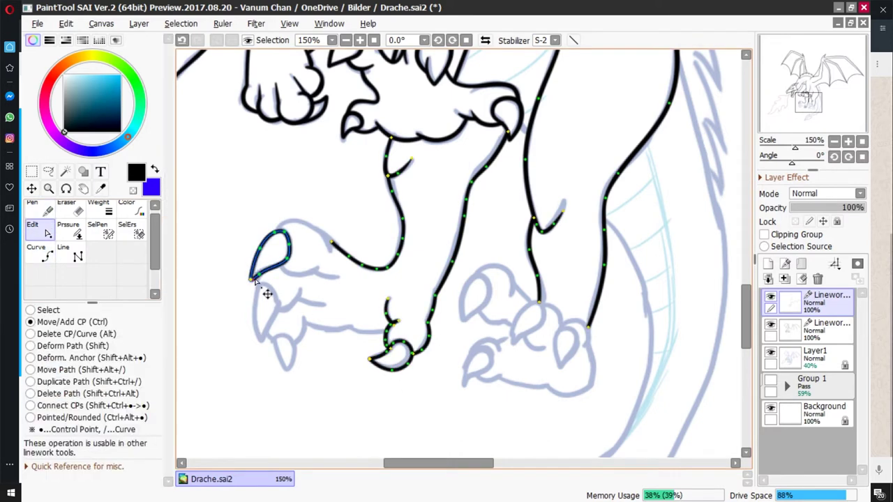
drag(274, 224, 328, 255)
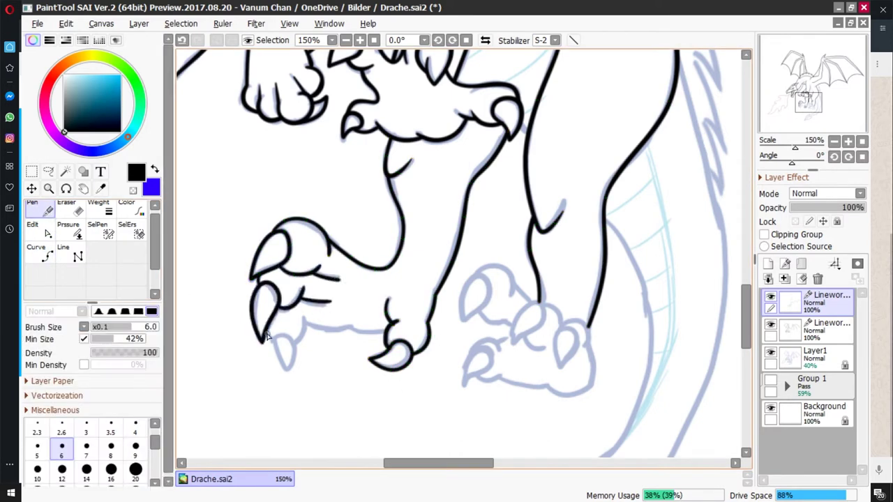
drag(267, 336, 300, 344)
key(e)
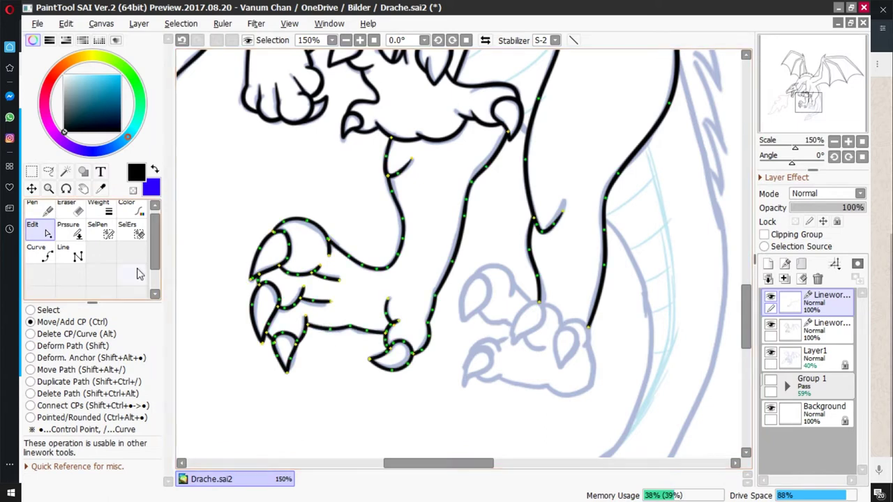
key(p)
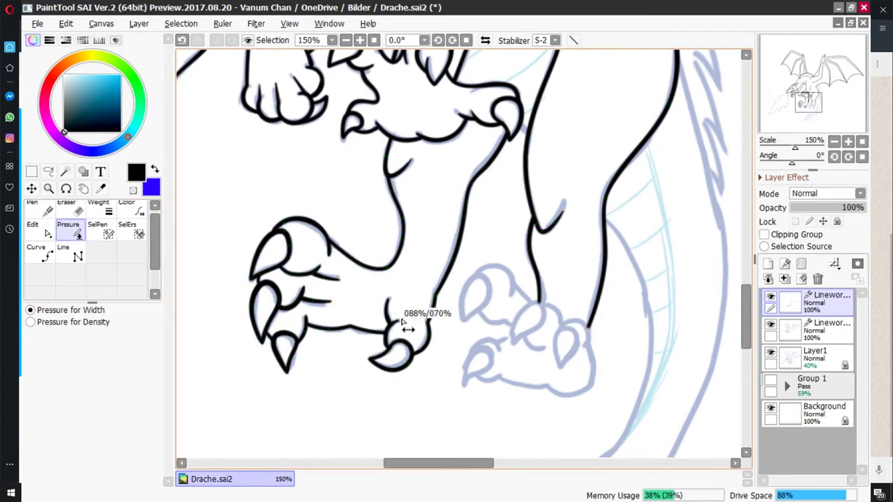
Ink claws and a small curved toe stroke on the other foot
mouse_move(392, 338)
mouse_down()
mouse_move(496, 193)
mouse_move(602, 199)
mouse_move(504, 67)
mouse_up()
key(n)
drag(342, 183, 333, 161)
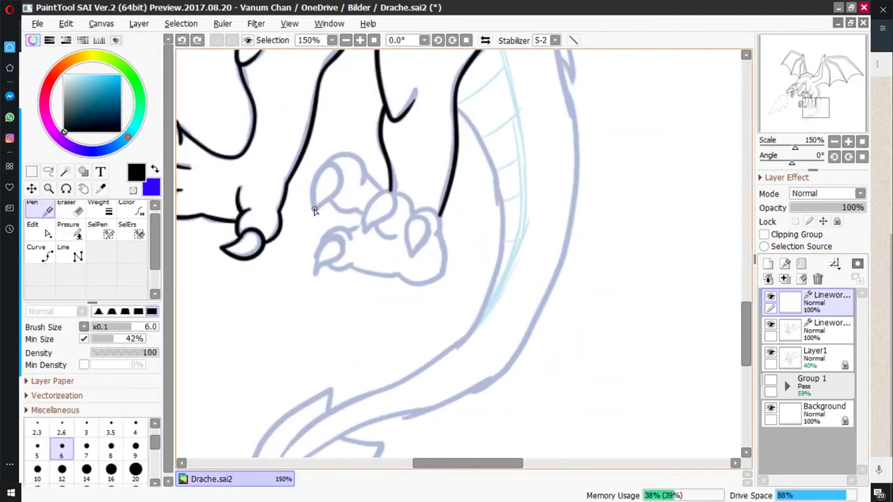
key(e)
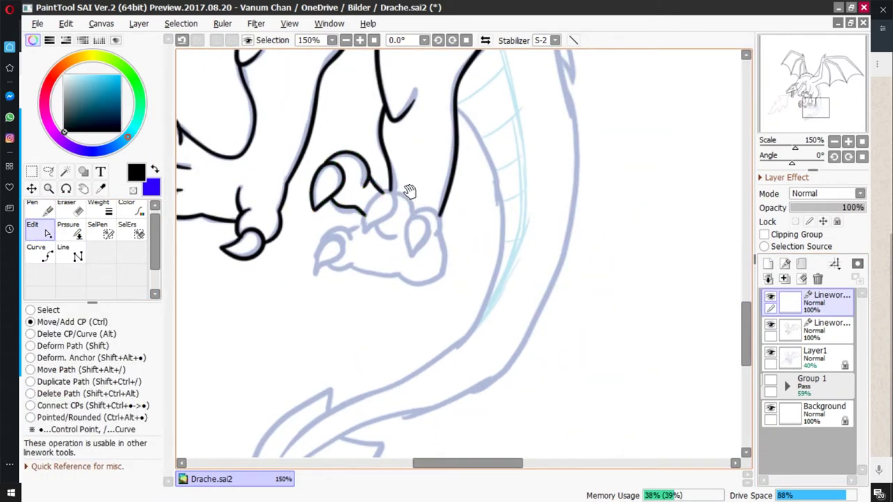
key(n)
drag(397, 203, 364, 228)
drag(411, 256, 419, 220)
Add another small claw and outline the lower toe and bottom of the foot
key(e)
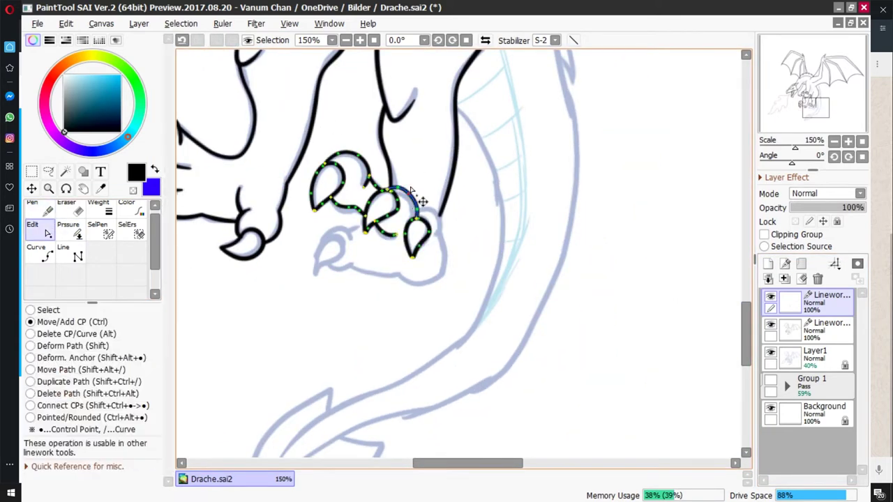
key(n)
drag(342, 238, 315, 272)
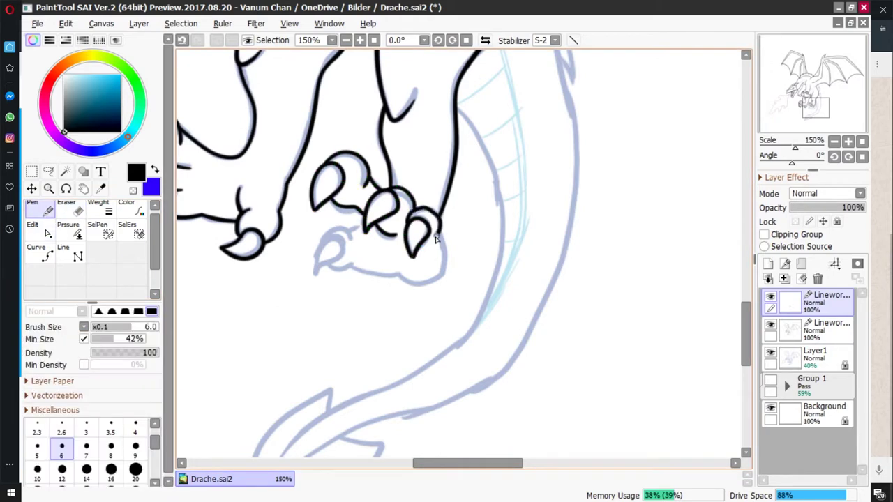
key(e)
key(n)
key(e)
key(n)
drag(322, 234, 443, 240)
Refine the foot strokes' control points and line widths with Edit and Pressure
key(e)
key(p)
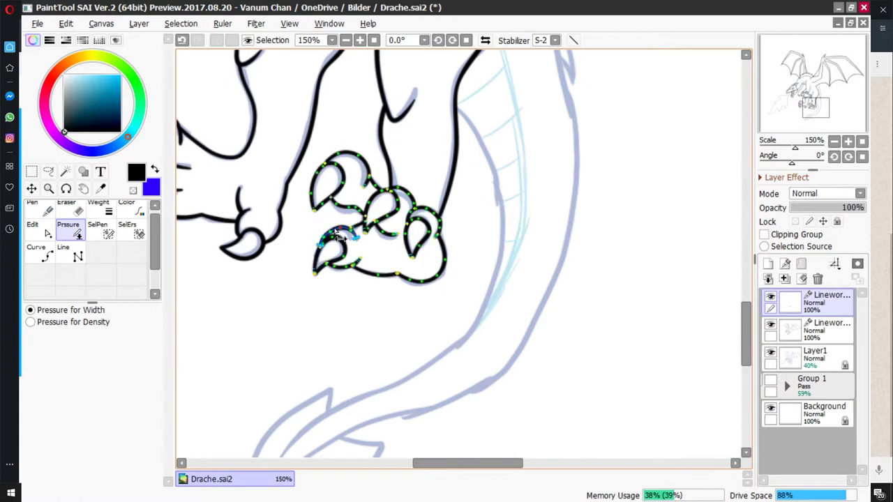
key(e)
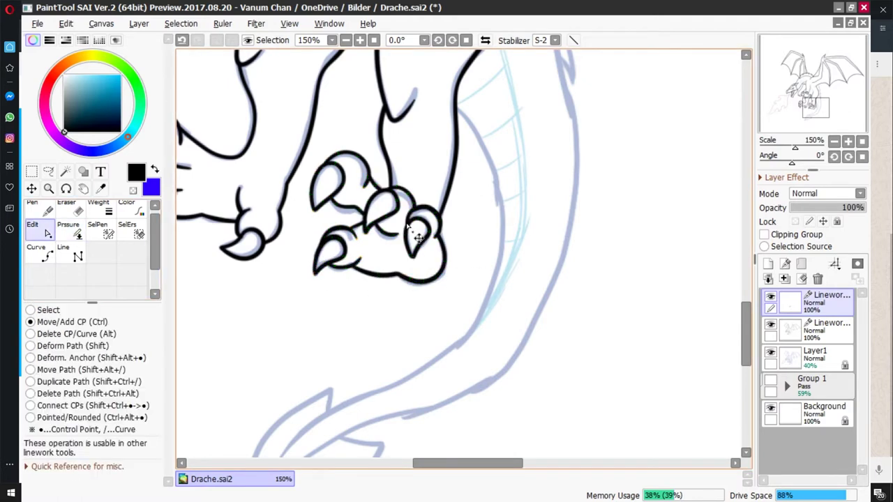
key(p)
key(e)
key(p)
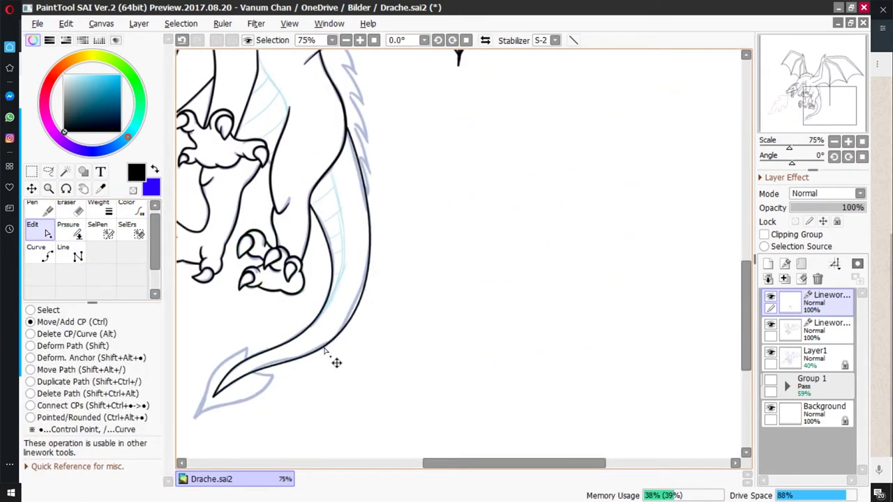
Thicken the tail stroke near its arrow tip and adjust the tail's control points
scroll(335, 209, down, 2)
click(67, 229)
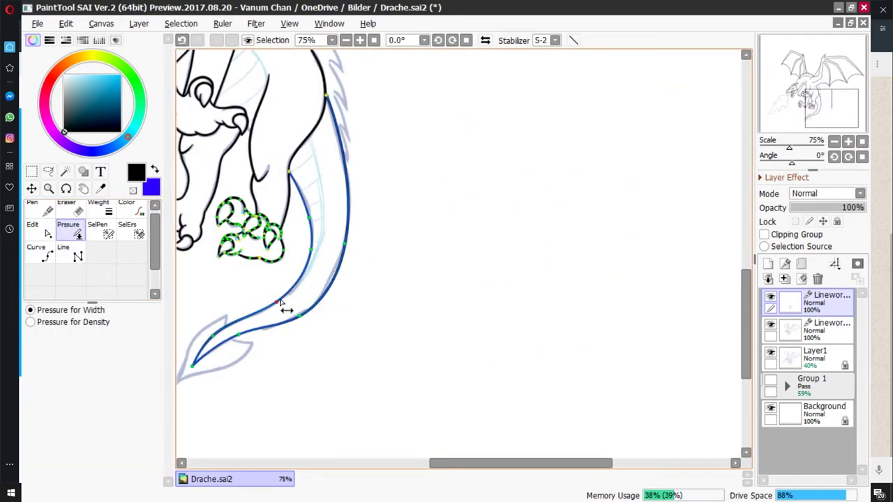
scroll(299, 302, up, 1)
key(e)
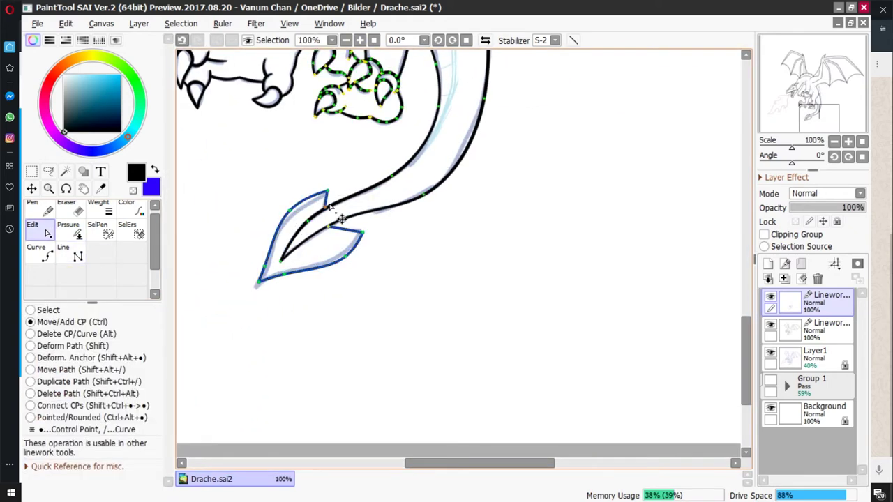
key(p)
drag(332, 220, 359, 244)
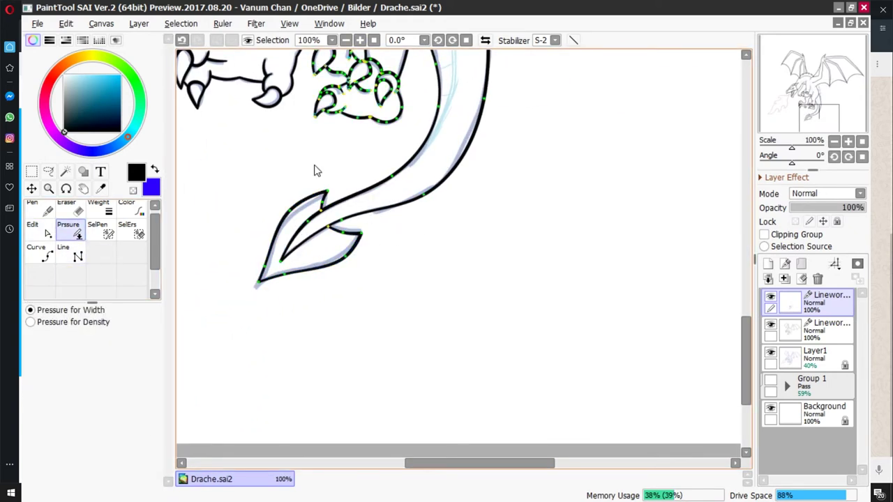
key(l)
scroll(204, 222, up, 3)
key(e)
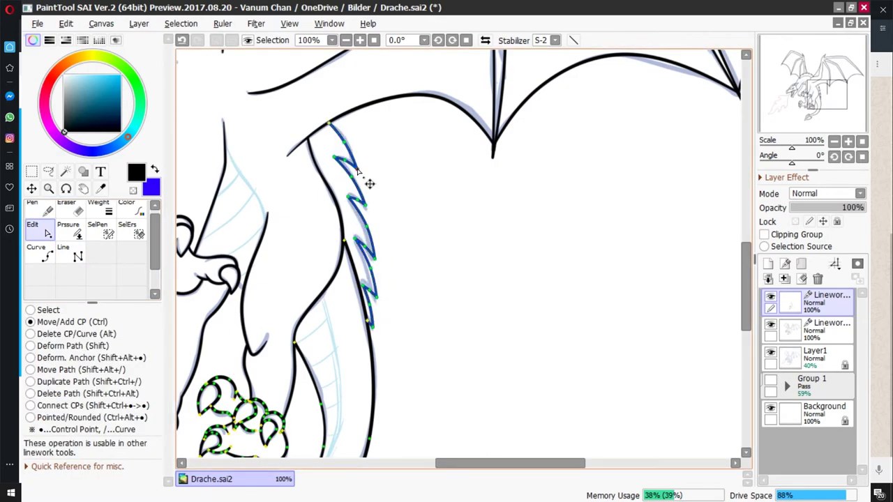
Draw a black curved stripe line across the dragon's neck
key(p)
key(e)
scroll(335, 179, down, 1)
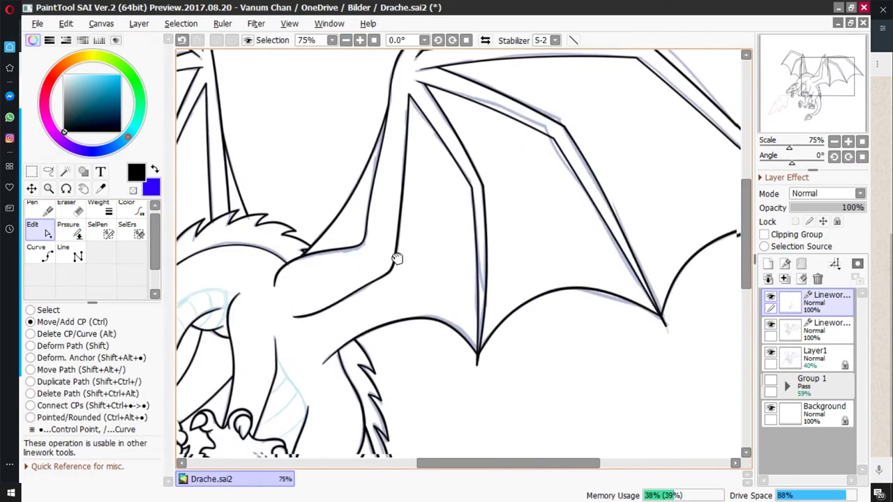
scroll(285, 223, up, 2)
key(c)
click(265, 293)
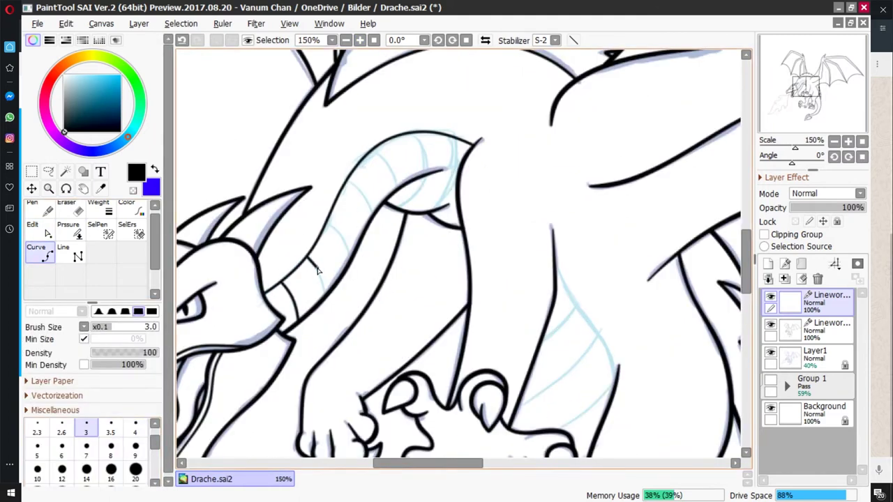
key(e)
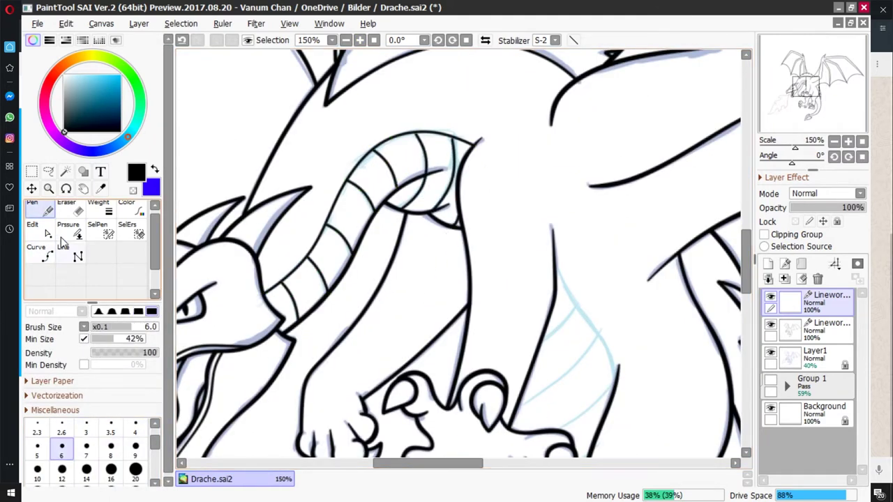
key(c)
scroll(382, 202, down, 3)
Add belly stripes across the tail's underside and the lower body
key(p)
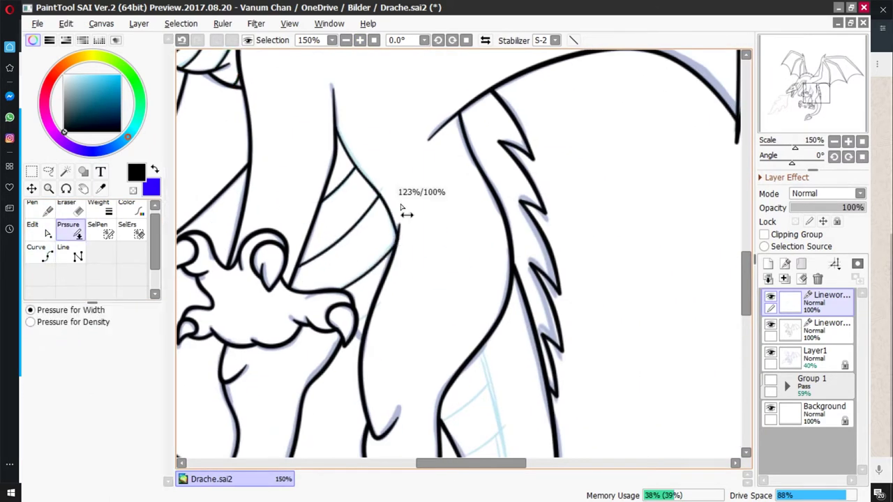
scroll(404, 209, down, 3)
key(e)
drag(462, 226, 344, 107)
key(c)
click(352, 84)
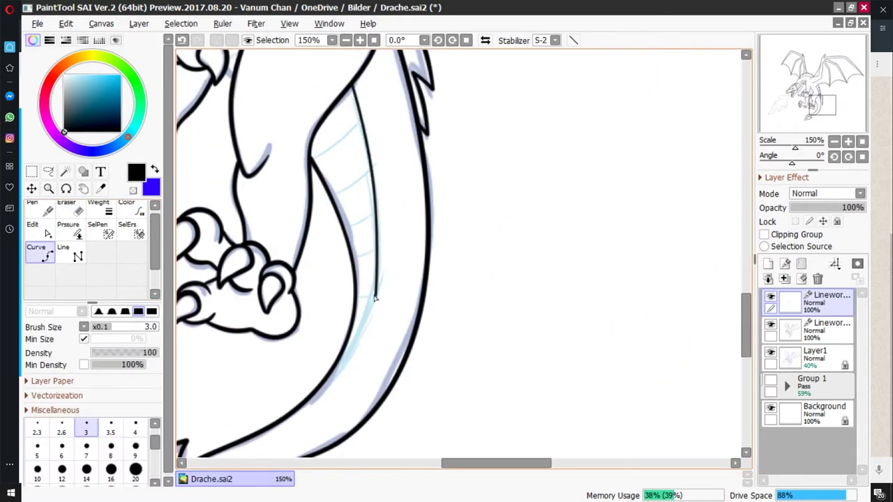
scroll(354, 262, down, 2)
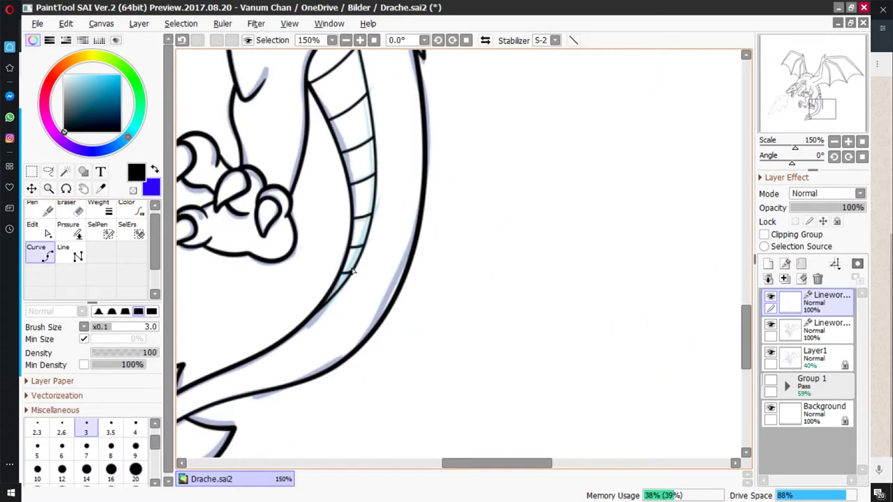
key(p)
scroll(354, 126, down, 3)
scroll(354, 139, down, 3)
scroll(435, 223, down, 2)
Draw a closed seven-point red flame outline in front of the mouth
key(l)
click(384, 117)
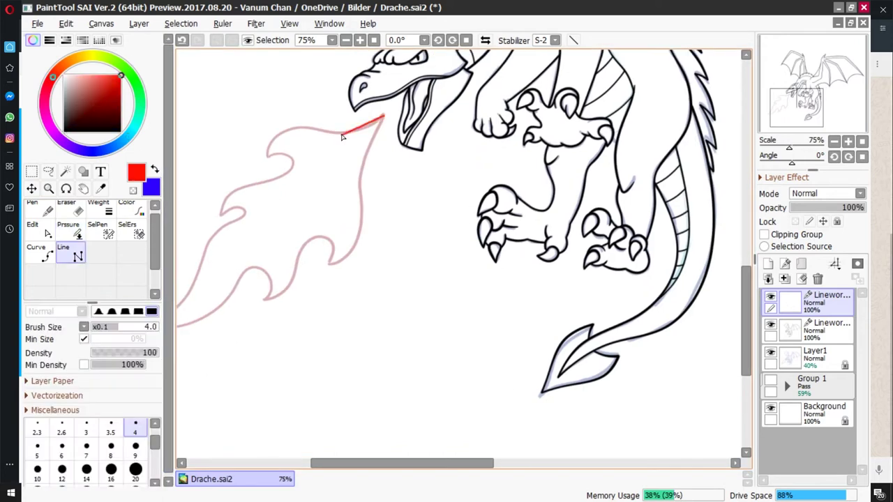
click(321, 147)
click(276, 205)
click(210, 316)
click(322, 289)
click(384, 256)
click(436, 106)
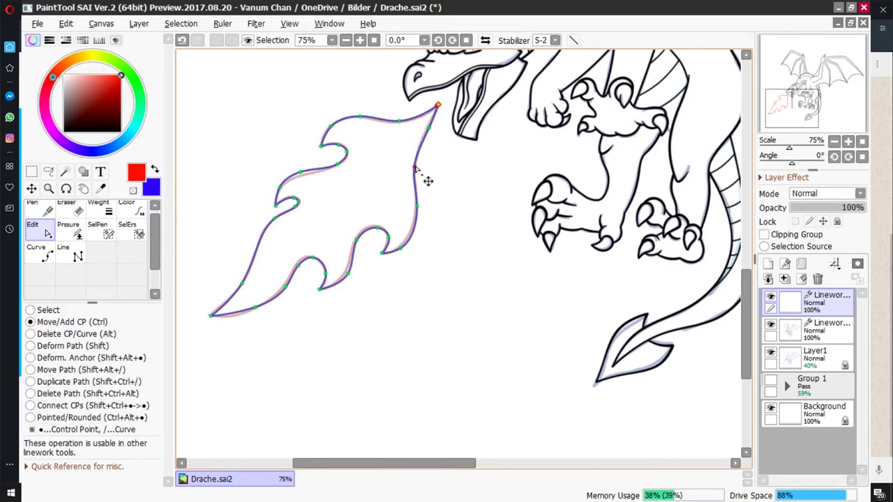
Thin the flame's upper tip, zoom out to 25%, and reselect the top Linework layer
key(p)
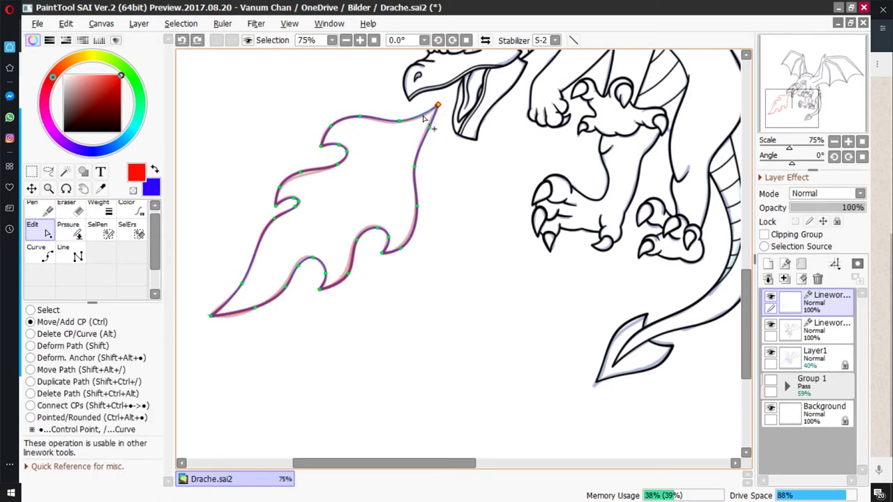
drag(438, 106, 411, 127)
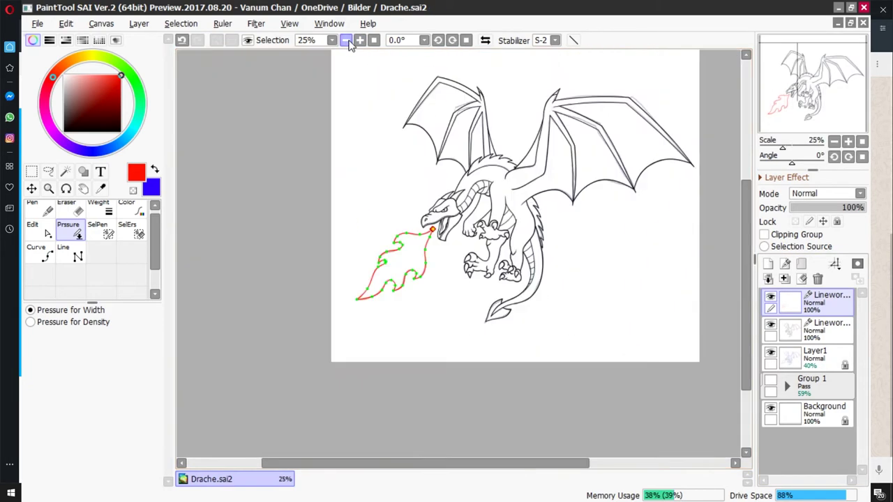
click(815, 355)
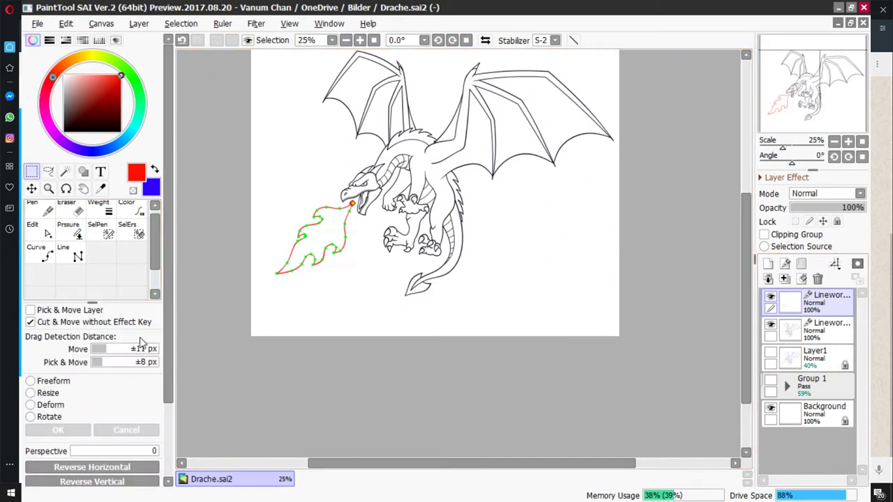
click(825, 301)
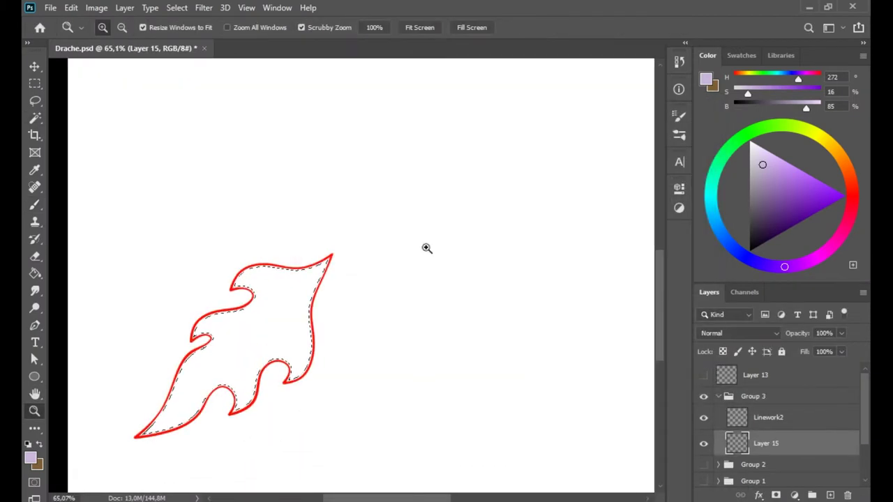
Fill the flame red-orange, then darken the outline colour with a clipped Hue/Saturation adjustment
click(268, 341)
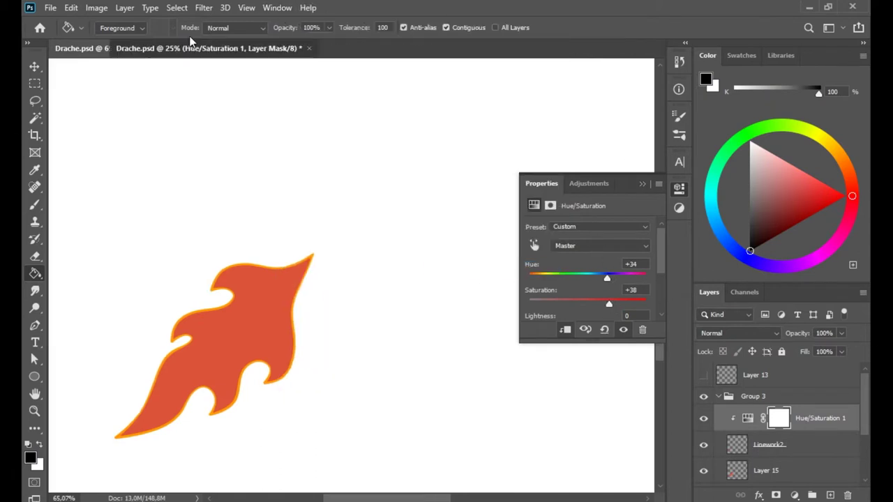
scroll(593, 283, down, 2)
drag(587, 294, 572, 297)
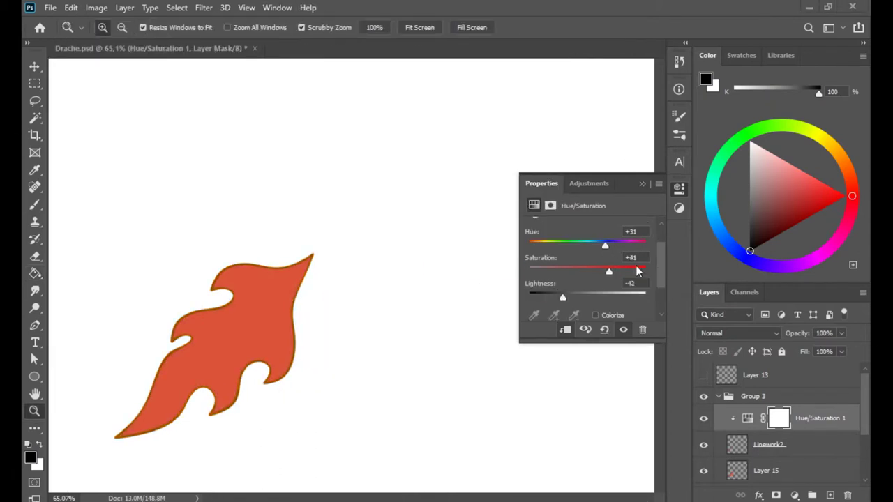
drag(609, 271, 606, 274)
mouse_move(567, 299)
mouse_down()
mouse_move(589, 299)
mouse_move(574, 294)
mouse_up()
Merge the Hue/Saturation adjustment down into Linework2
right_click(802, 418)
click(692, 393)
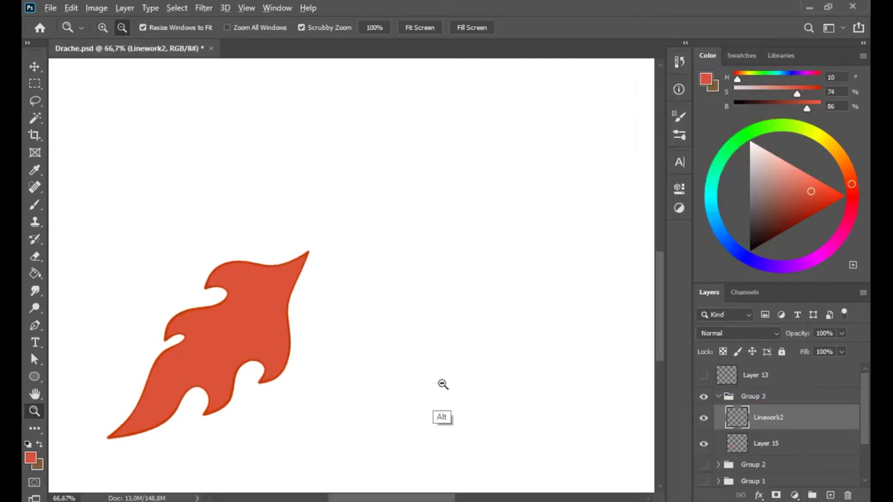
click(396, 369)
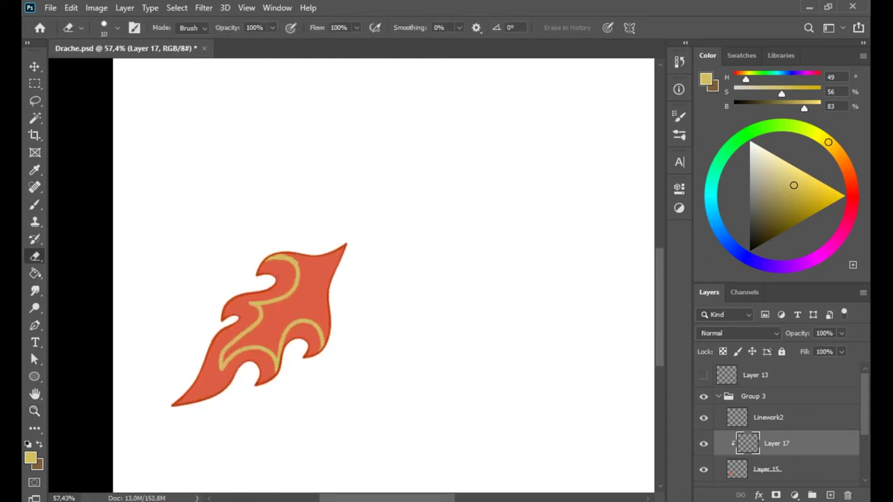
Paint soft yellow along the flame's top and right edge, erasing some inside the flame
right_click(324, 260)
drag(301, 244, 325, 355)
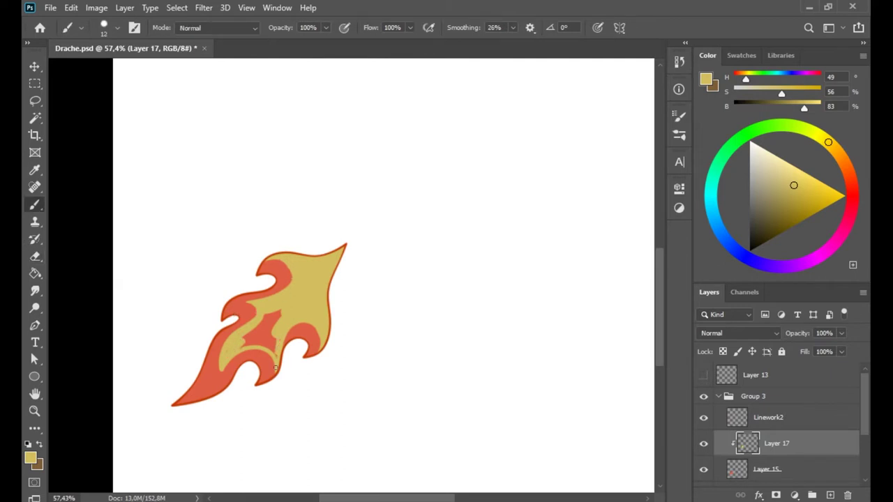
key(e)
right_click(275, 366)
drag(258, 323, 269, 376)
right_click(243, 375)
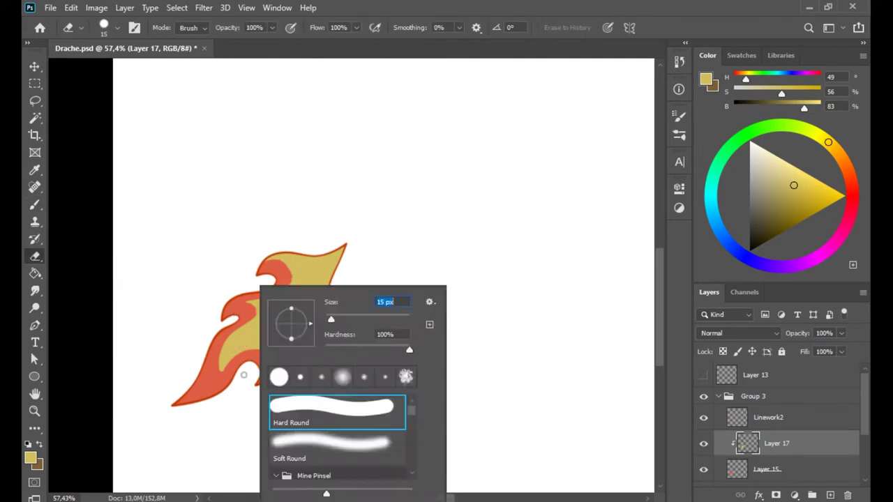
key(Escape)
key(b)
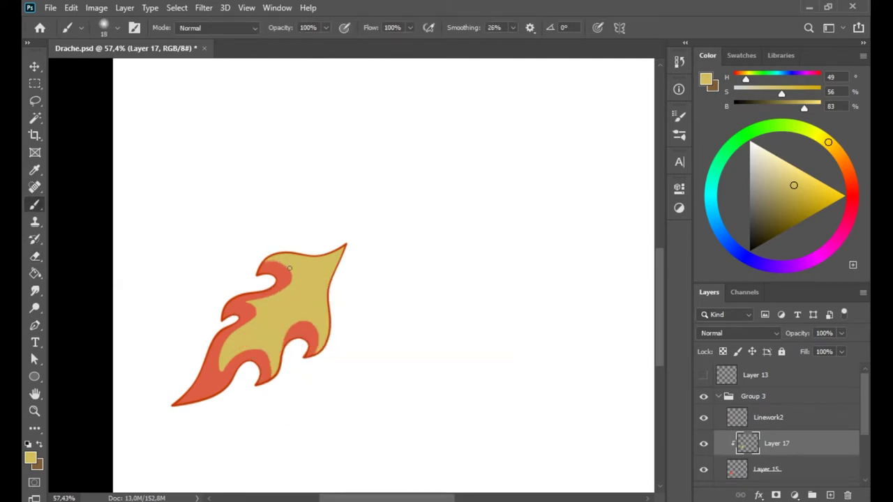
right_click(289, 268)
key(Escape)
drag(283, 273, 287, 266)
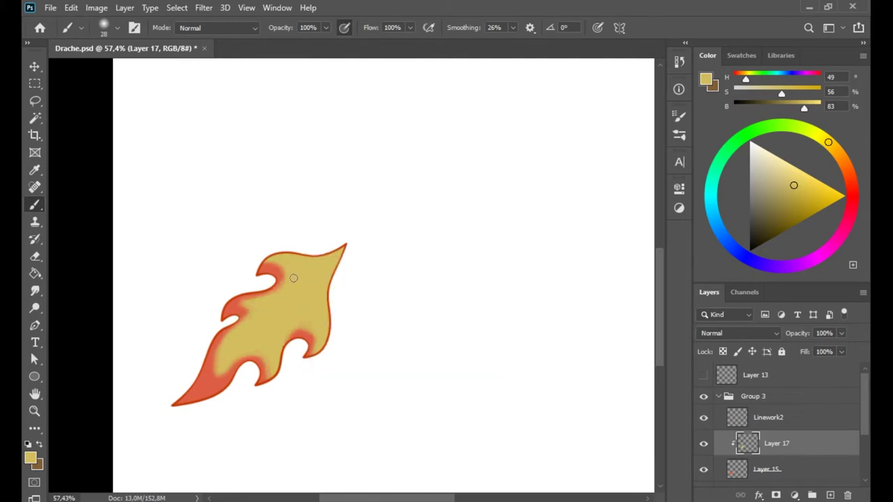
Erase yellow along the flame's right edge and lower the yellow layer's opacity
key(e)
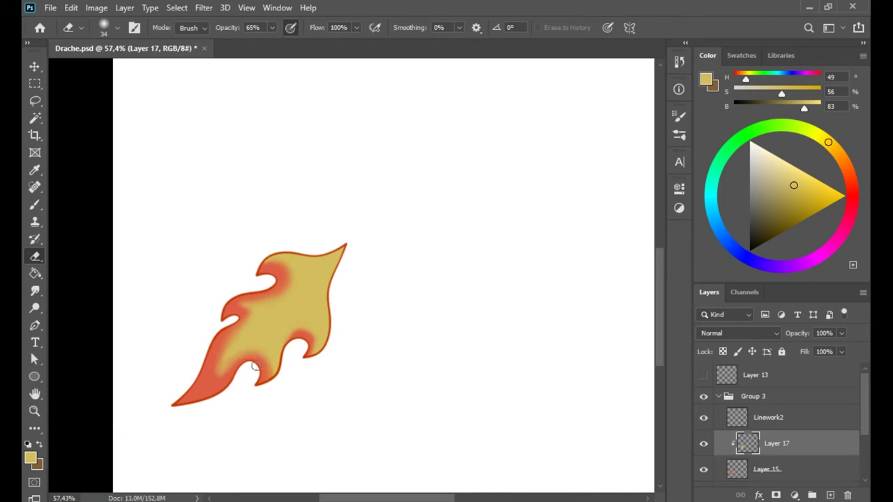
key(ctrl+z)
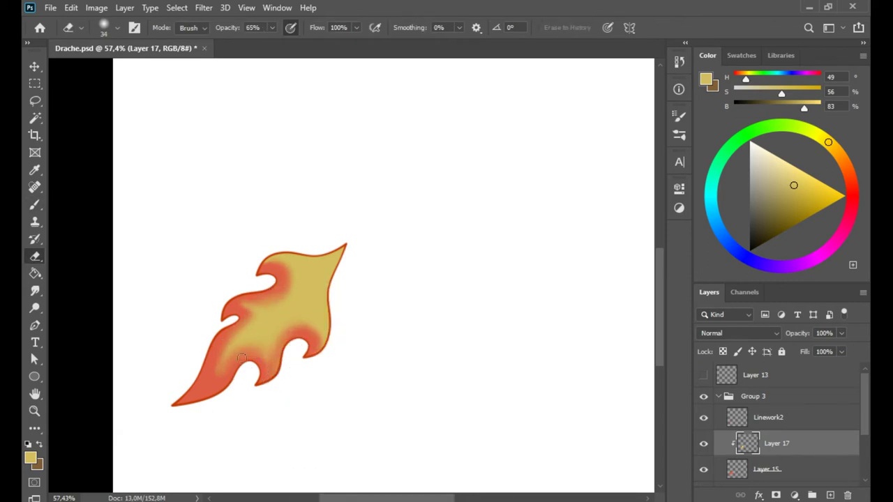
key(b)
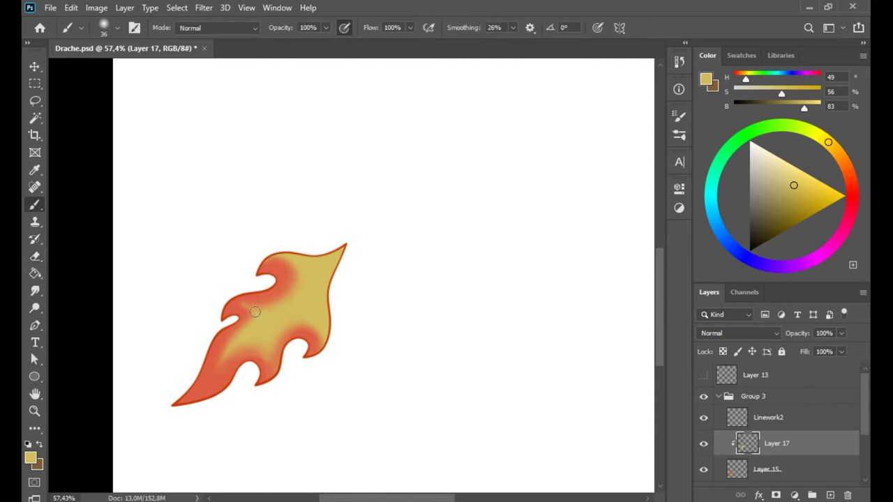
key(e)
drag(329, 278, 317, 360)
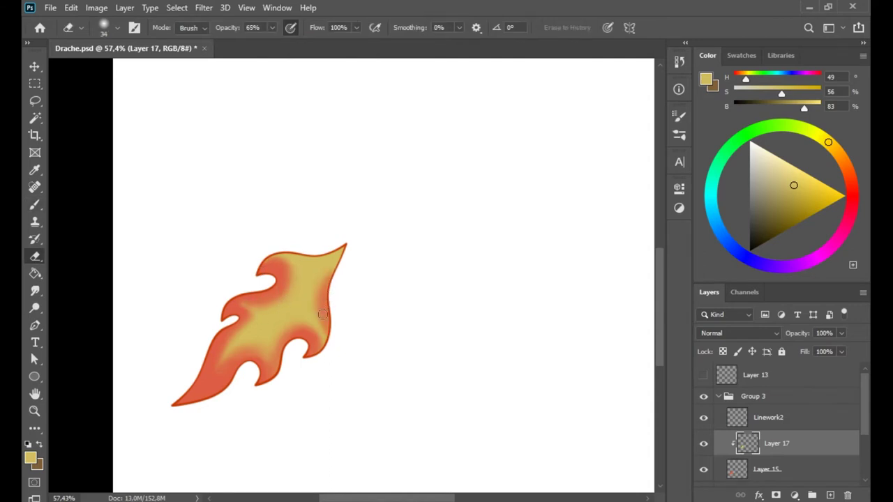
key(b)
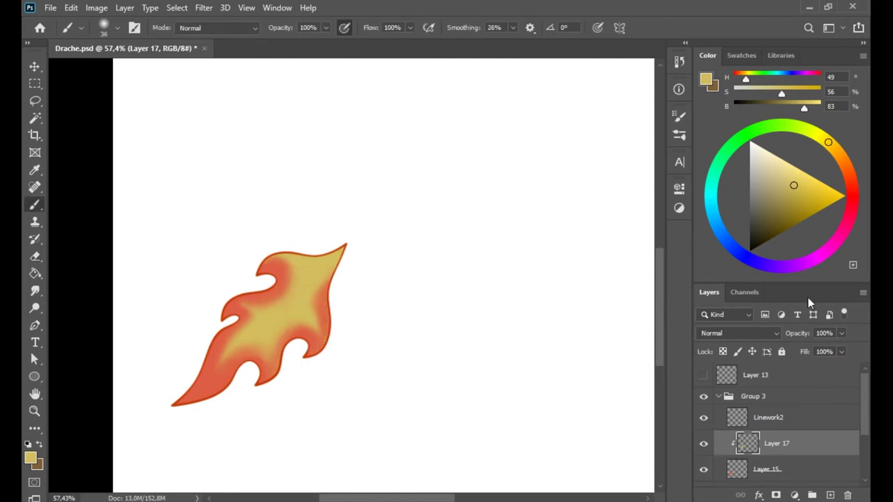
drag(815, 347, 808, 350)
On a new clipped layer, paint pale yellow highlights on the flame's upper part
key(ctrl+shift+alt+n)
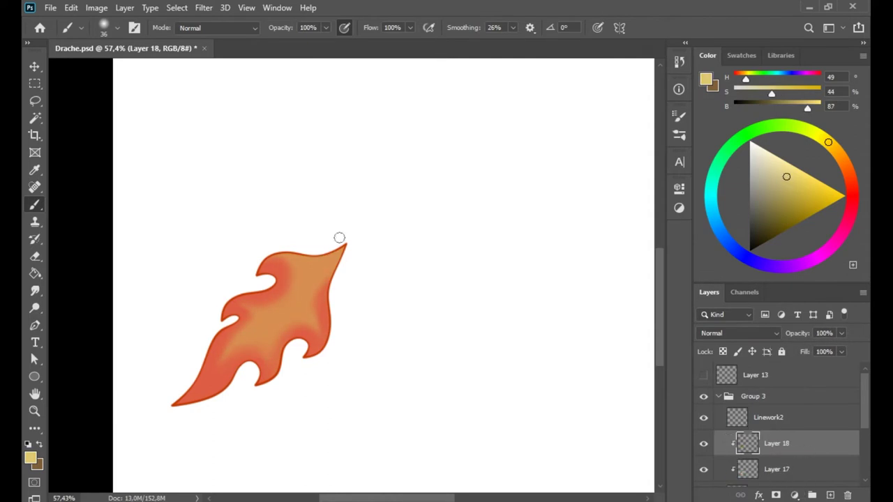
mouse_move(312, 272)
mouse_down()
mouse_move(303, 265)
mouse_move(298, 293)
mouse_move(343, 245)
mouse_up()
key(e)
key(b)
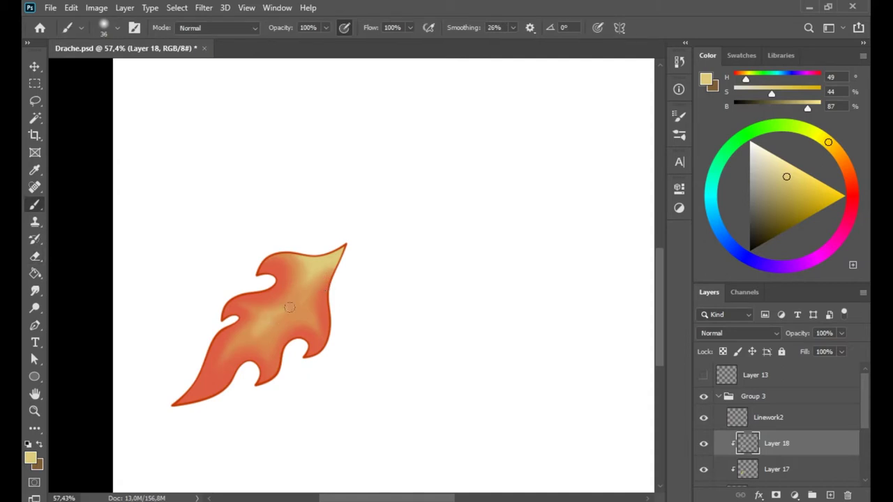
key(e)
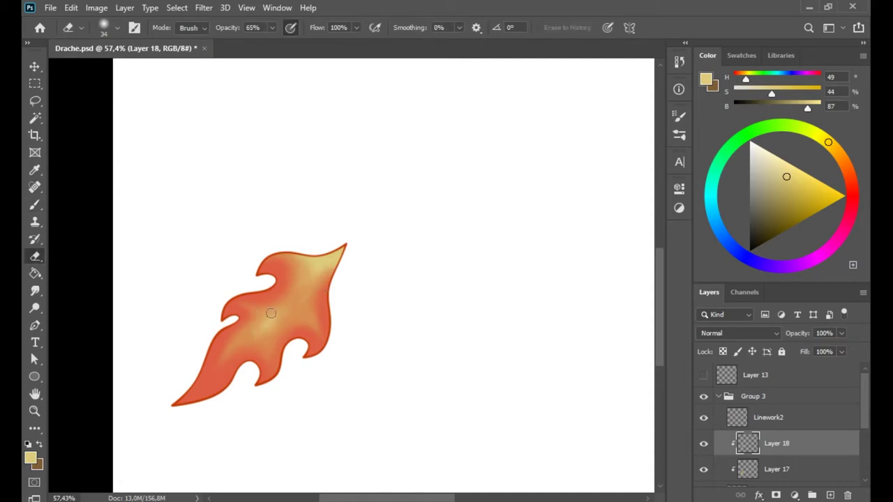
key(b)
alt+click(327, 253)
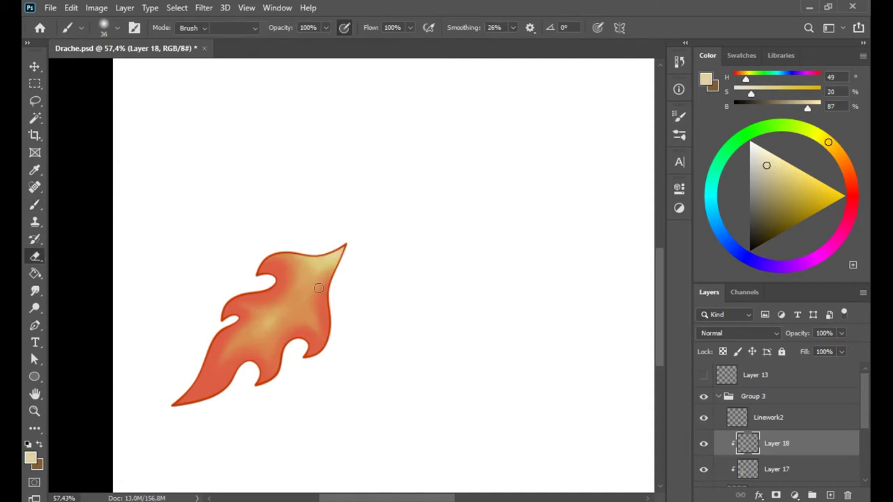
key(b)
Add a clipped layer for darker red edge shading and show the dragon line art again
key(ctrl+shift+alt+n)
alt+click(226, 365)
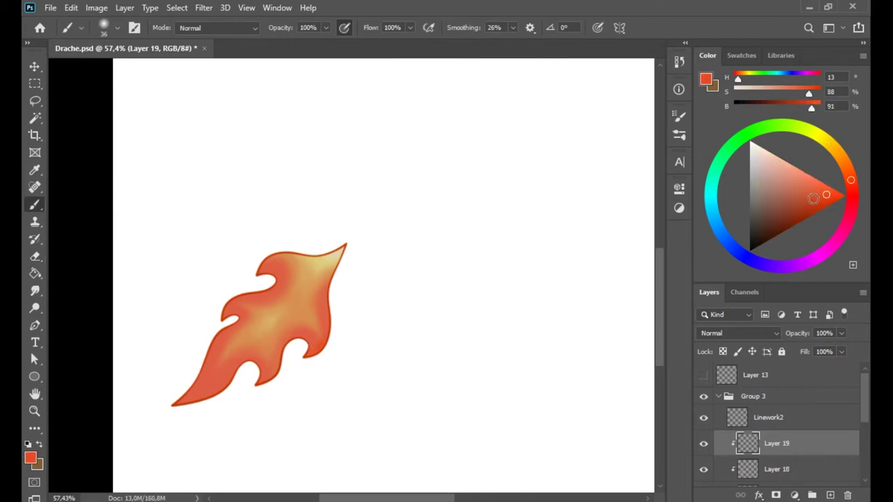
alt+click(272, 280)
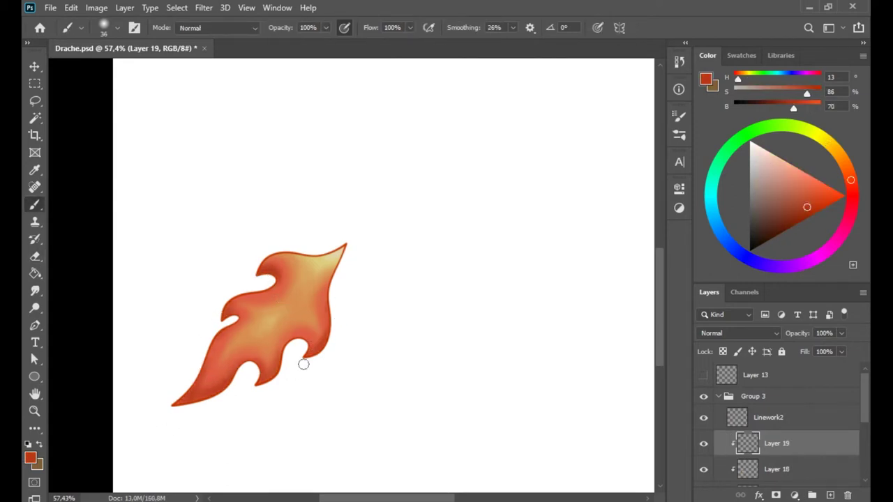
click(702, 412)
Add a new layer in the flame group and set up a yellow gradient for the outline tip
click(718, 396)
click(776, 417)
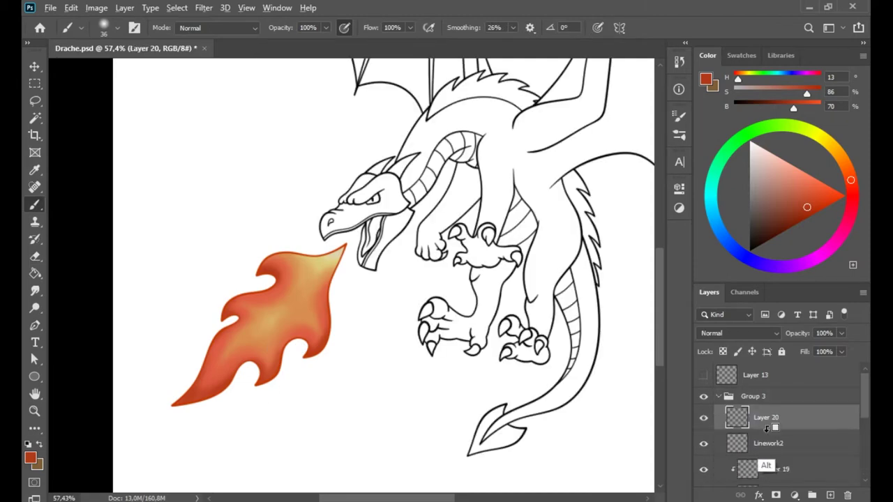
key(g)
right_click(35, 273)
click(84, 276)
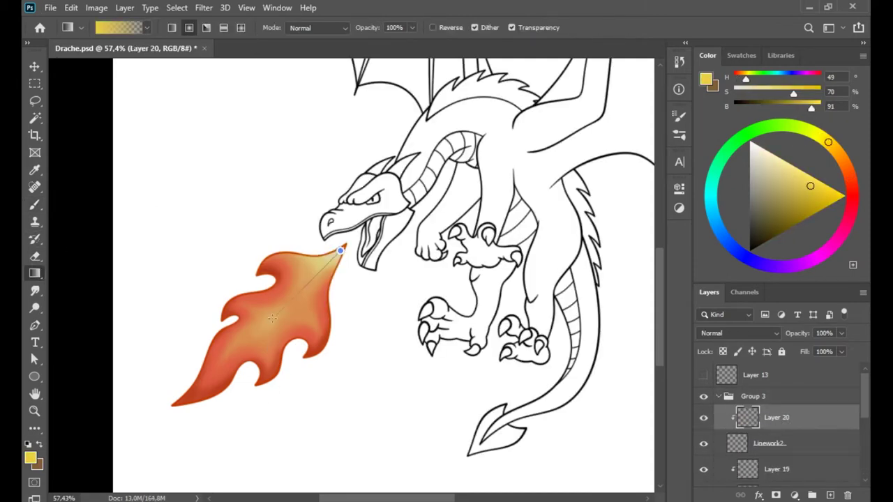
key(ctrl+minus)
key(z)
key(w)
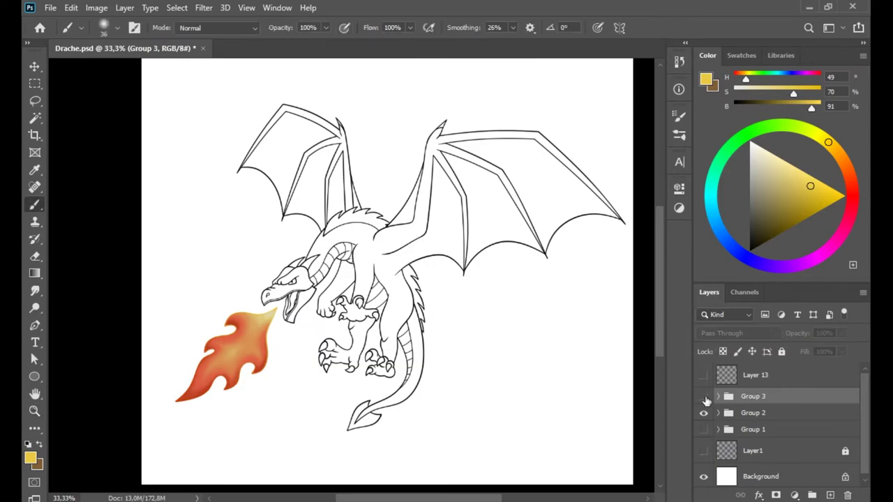
click(703, 396)
click(279, 459)
key(z)
drag(435, 278, 391, 279)
key(g)
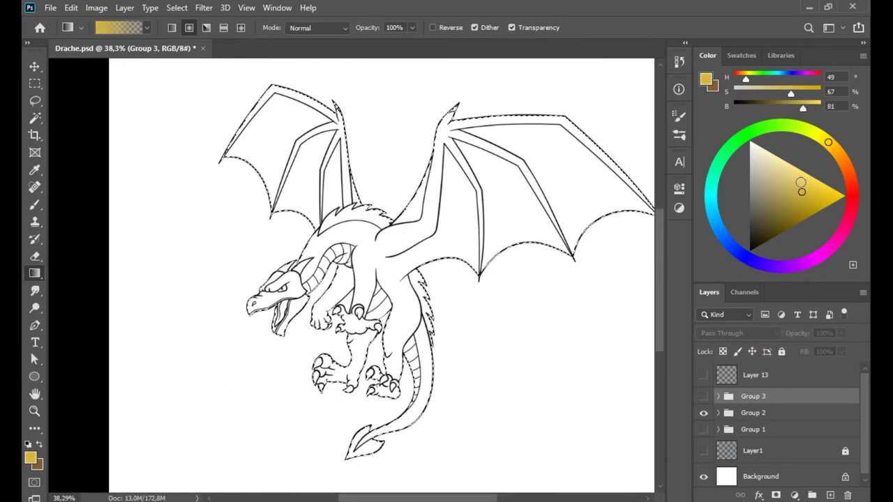
click(718, 413)
click(403, 267)
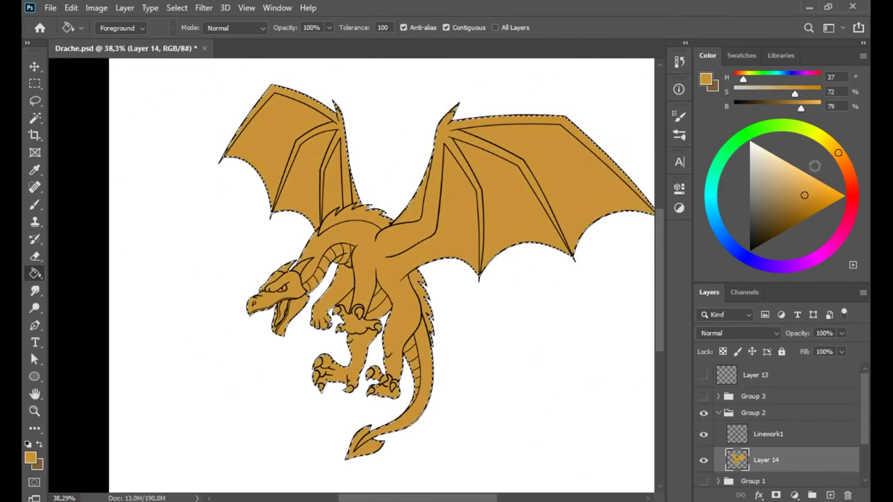
key(l)
scroll(428, 225, up, 5)
scroll(456, 245, down, 5)
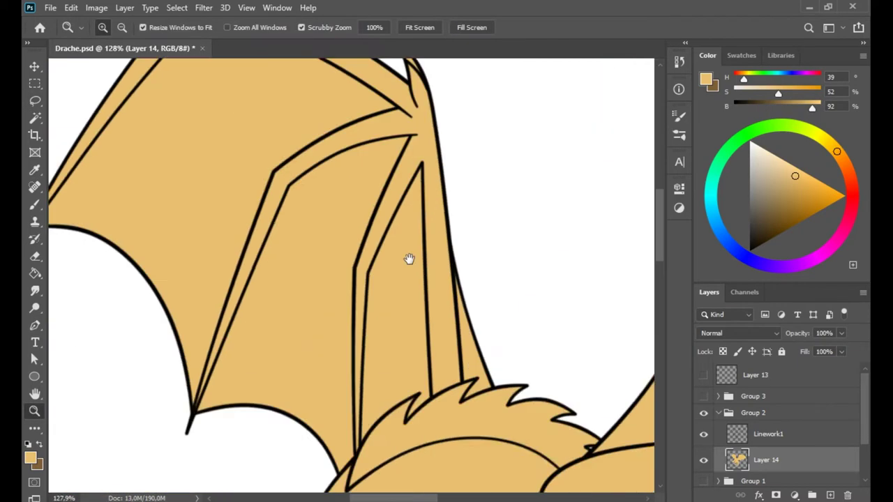
scroll(408, 259, down, 10)
key(w)
click(253, 150)
key(b)
scroll(257, 173, up, 3)
right_click(257, 173)
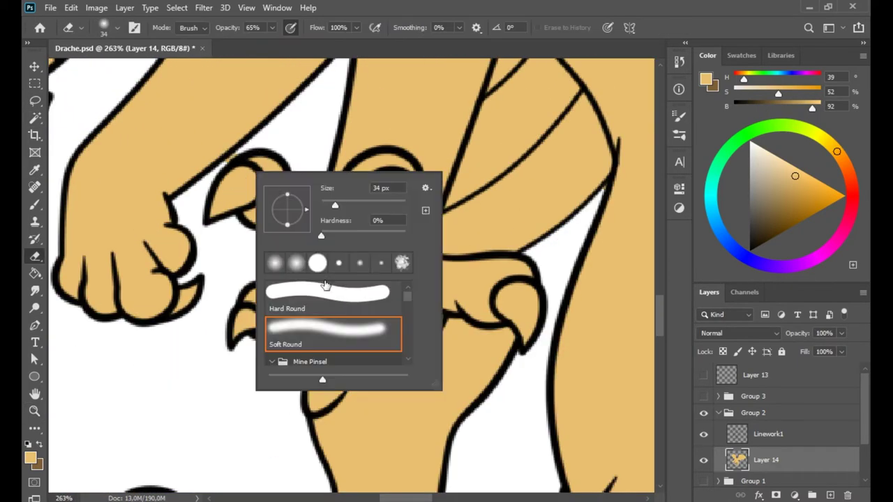
key(Escape)
right_click(266, 167)
key(Escape)
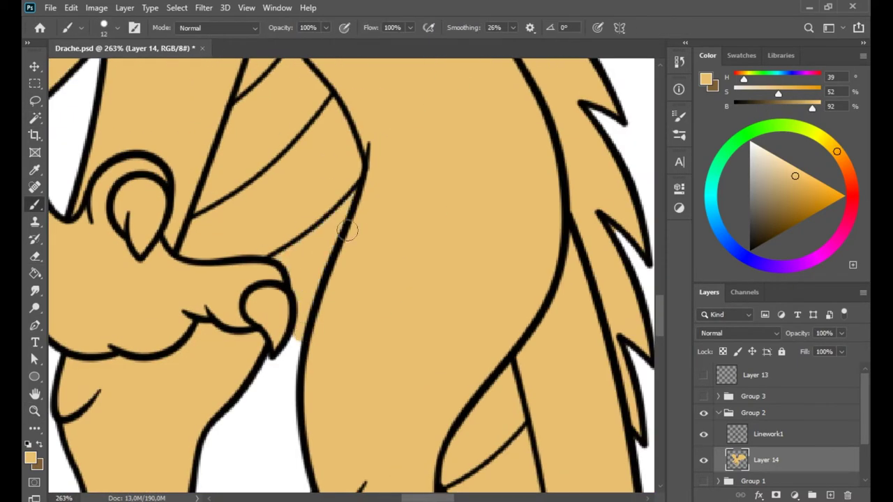
drag(438, 211, 410, 128)
click(767, 434)
key(x)
right_click(282, 237)
drag(393, 273, 314, 272)
key(Escape)
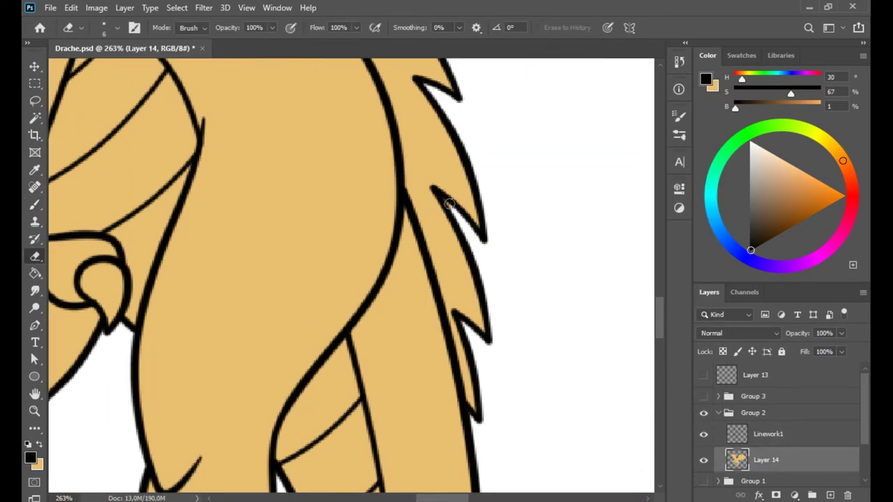
key(z)
key(x)
drag(458, 283, 408, 219)
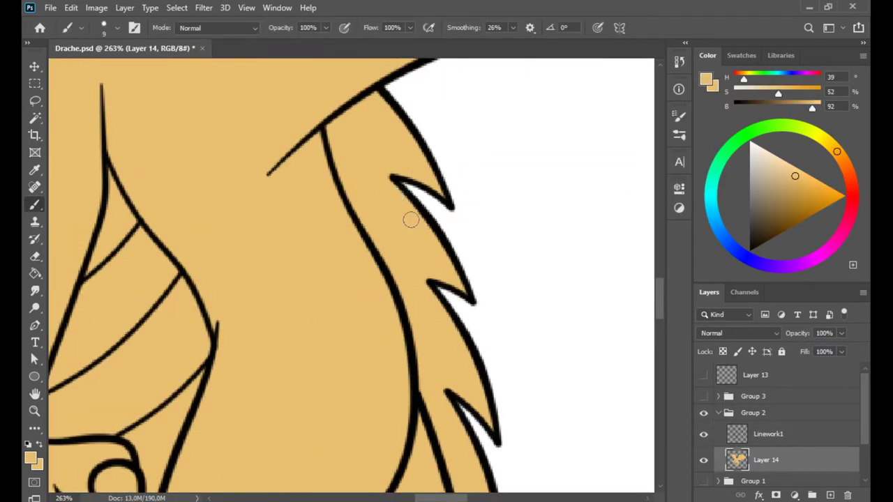
drag(369, 272, 253, 291)
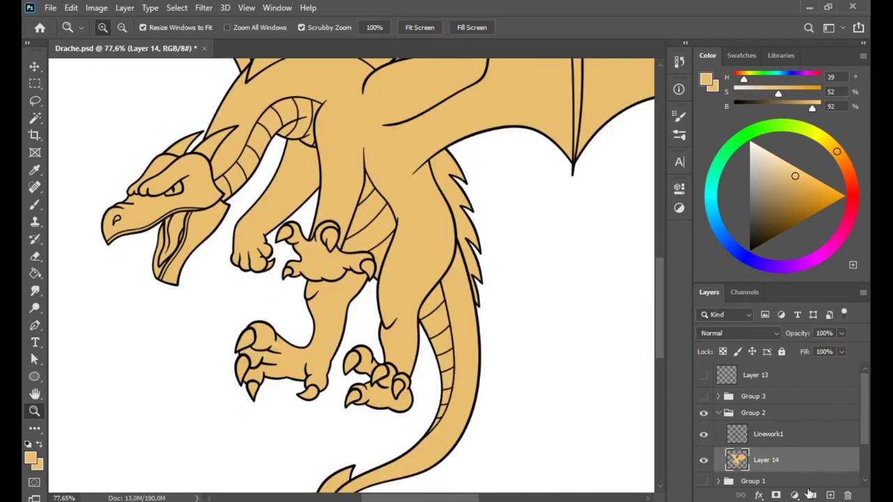
Fill the tail's belly segments with light tan
key(b)
alt+scroll(407, 293, up, 5)
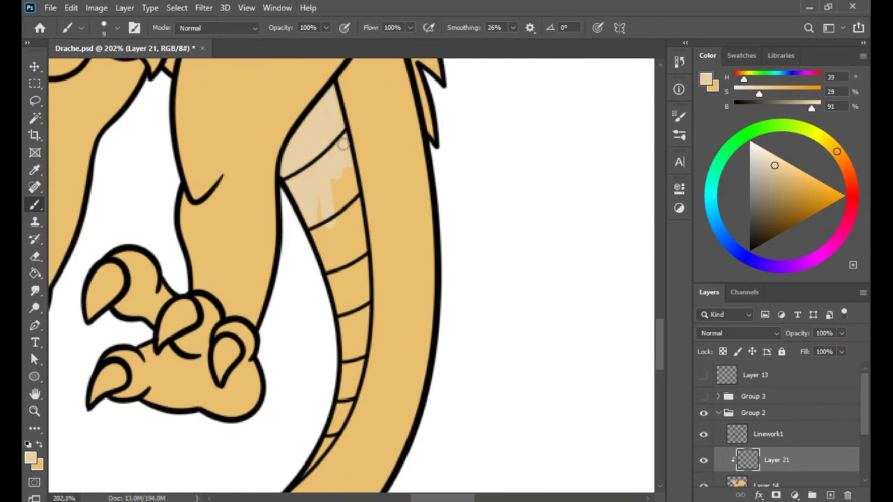
mouse_move(343, 145)
mouse_down()
mouse_move(336, 293)
mouse_move(336, 171)
mouse_up()
scroll(336, 293, down, 3)
scroll(349, 175, up, 8)
drag(201, 291, 219, 299)
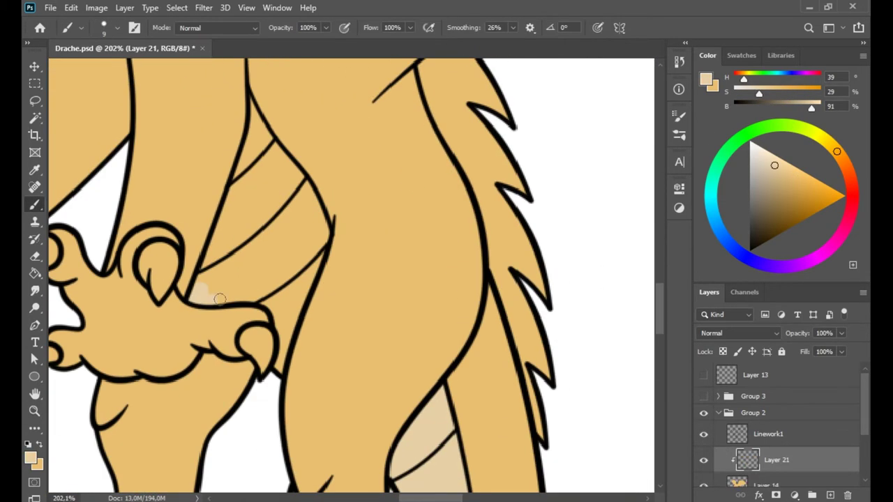
mouse_move(248, 103)
mouse_down()
mouse_move(314, 230)
mouse_move(216, 265)
mouse_move(300, 203)
mouse_move(310, 335)
mouse_up()
scroll(310, 242, up, 5)
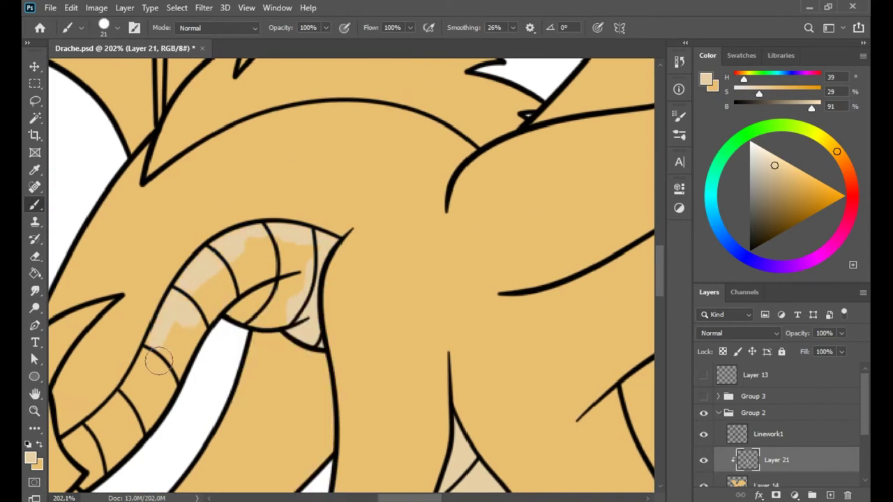
scroll(159, 360, down, 5)
Erase stray tan and clip a new layer to the tan base colour
key(e)
scroll(193, 325, up, 5)
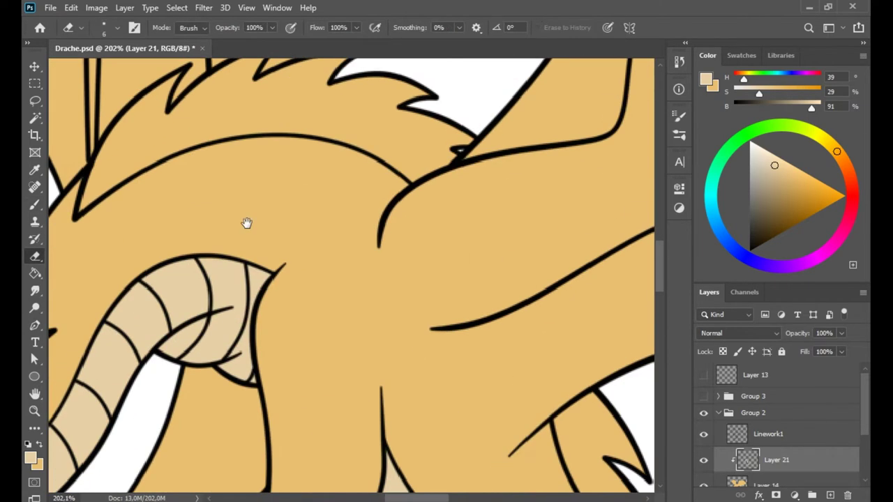
double_click(742, 414)
key(Escape)
scroll(767, 433, down, 2)
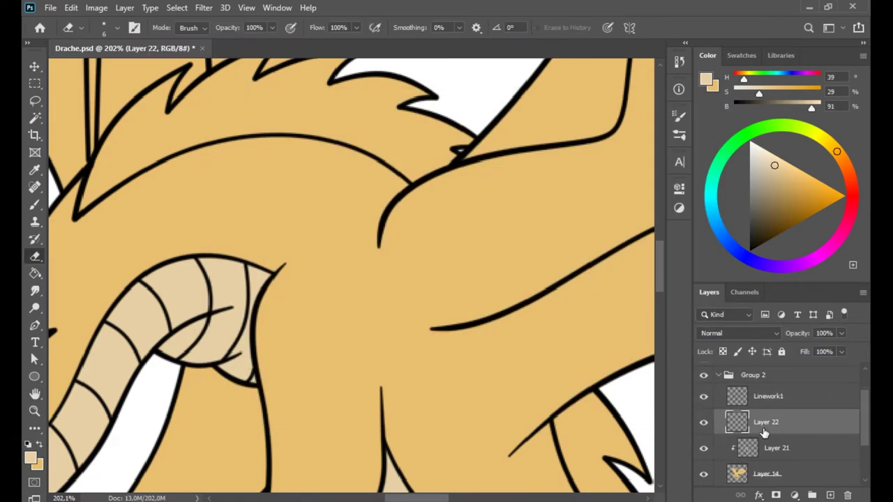
alt+click(732, 434)
scroll(321, 293, up, 5)
Paint light tan across the wing membrane with a resized soft brush
mouse_move(347, 262)
mouse_down()
mouse_move(394, 231)
mouse_move(249, 325)
mouse_up()
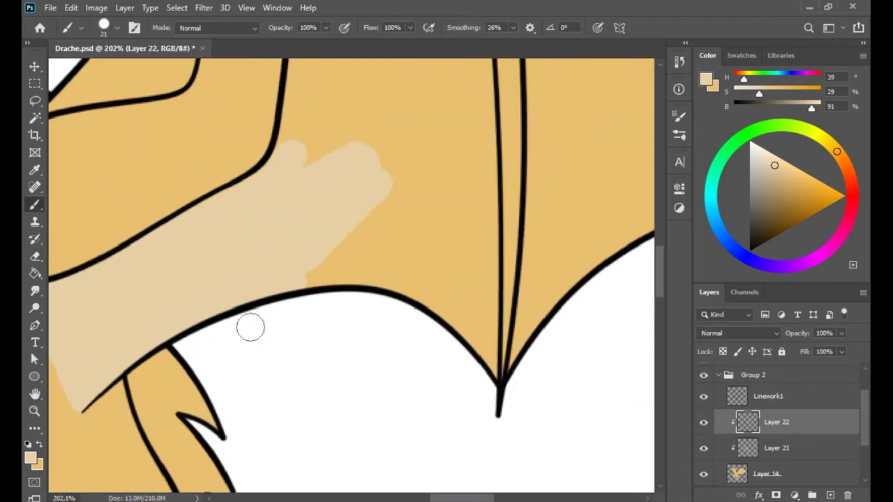
right_click(217, 248)
key(Return)
drag(251, 243, 156, 211)
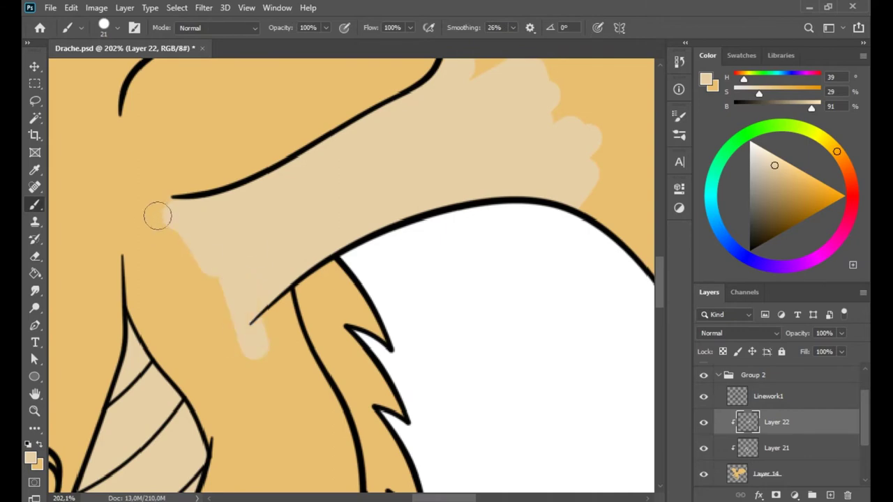
key(b)
mouse_move(303, 379)
mouse_down()
mouse_move(393, 466)
mouse_move(408, 124)
mouse_move(571, 224)
mouse_move(355, 193)
mouse_move(352, 411)
mouse_up()
Extend light tan over the upper membrane and along the wing's lower tip
scroll(299, 259, up, 3)
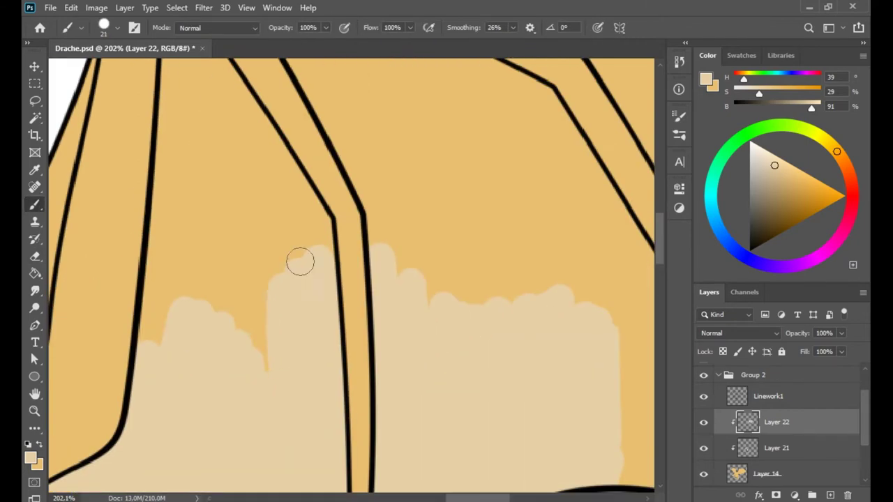
mouse_move(299, 259)
mouse_down()
mouse_move(261, 261)
mouse_move(322, 99)
mouse_move(309, 146)
mouse_move(461, 189)
mouse_move(548, 349)
mouse_up()
scroll(548, 348, up, 3)
mouse_move(244, 286)
mouse_down()
mouse_move(205, 210)
mouse_move(291, 211)
mouse_move(393, 193)
mouse_up()
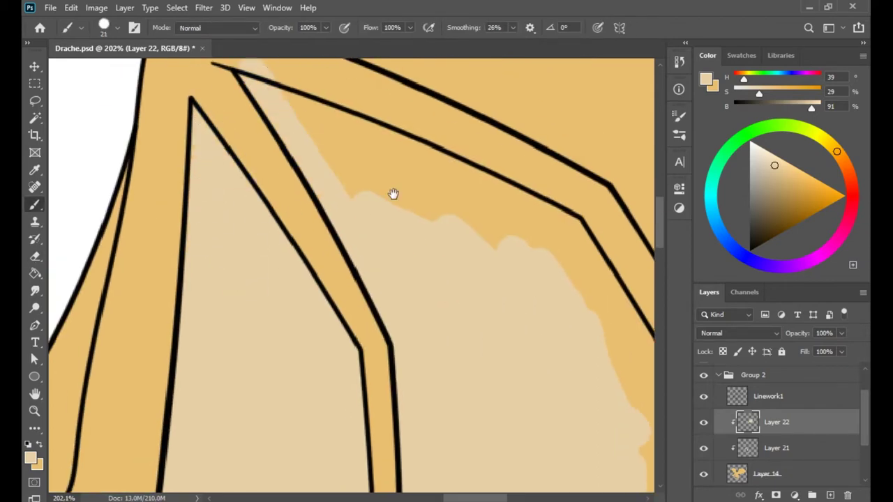
scroll(392, 193, up, 3)
drag(313, 214, 283, 248)
scroll(283, 249, down, 5)
scroll(213, 104, down, 3)
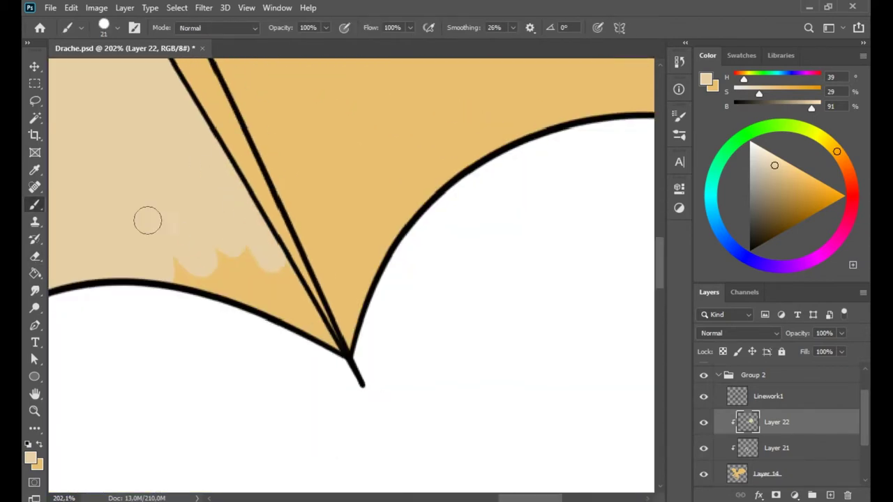
drag(231, 70, 342, 302)
Fill the membrane tip and wing edge with light tan
key(e)
key(b)
scroll(330, 277, right, 5)
scroll(419, 454, left, 5)
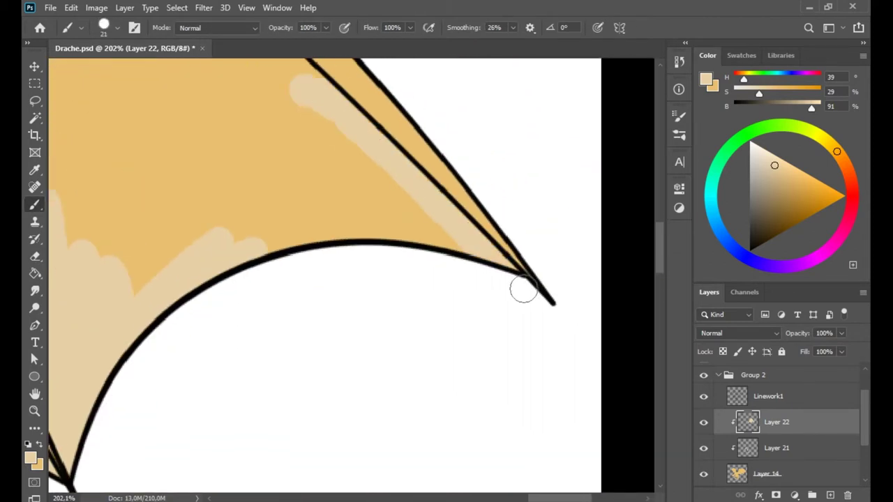
drag(447, 209, 237, 251)
drag(119, 309, 412, 140)
scroll(151, 319, up, 3)
mouse_move(151, 320)
mouse_down()
mouse_move(253, 302)
mouse_move(345, 94)
mouse_up()
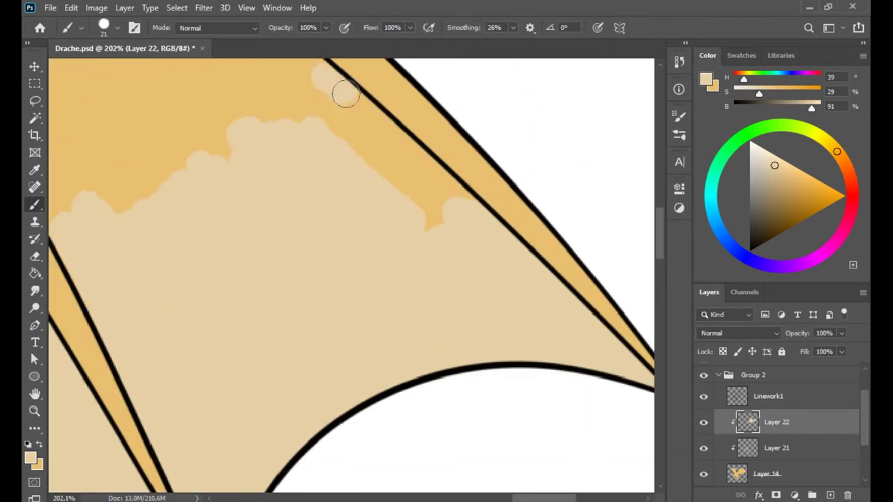
scroll(165, 263, up, 3)
mouse_move(165, 263)
mouse_down()
mouse_move(380, 312)
mouse_move(291, 87)
mouse_up()
scroll(478, 341, up, 3)
scroll(478, 341, left, 5)
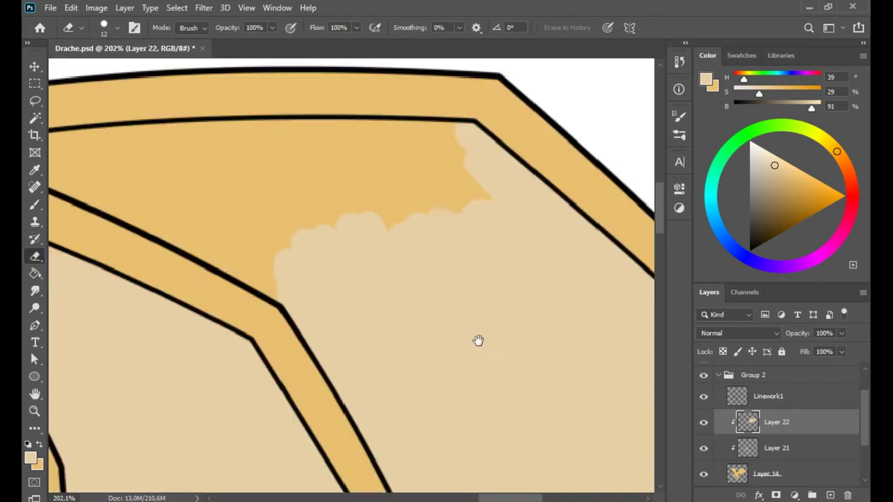
scroll(335, 272, left, 3)
Erase tan spilling onto the wing bones and touch up gaps near the back spikes
key(e)
mouse_move(218, 198)
mouse_down()
mouse_move(391, 209)
mouse_move(516, 256)
mouse_up()
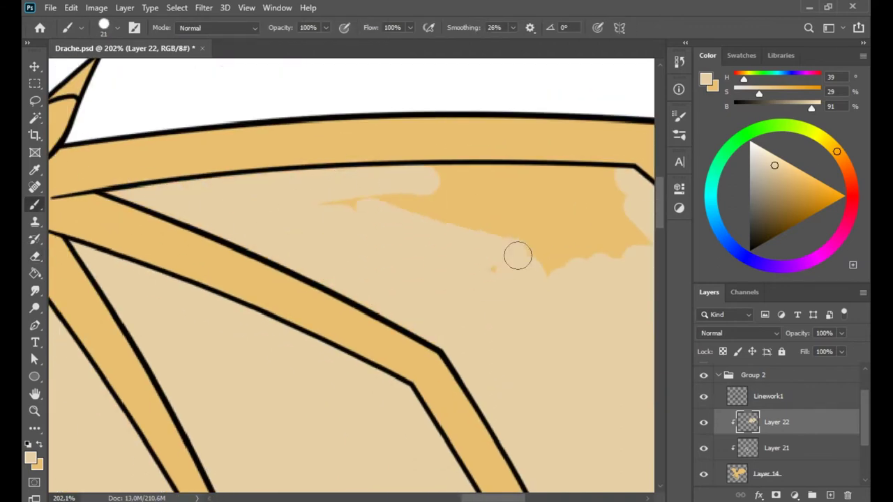
scroll(516, 255, right, 5)
drag(447, 223, 362, 307)
key(b)
scroll(390, 131, up, 5)
scroll(389, 131, down, 5)
scroll(389, 131, left, 5)
mouse_move(317, 181)
mouse_down()
mouse_move(324, 282)
mouse_move(379, 335)
mouse_up()
key(e)
key(b)
drag(174, 363, 237, 285)
key(e)
drag(249, 335, 279, 338)
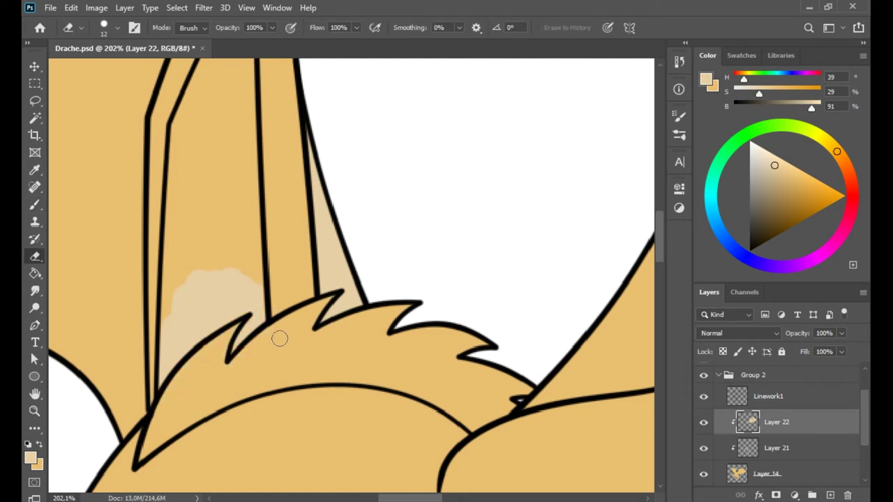
mouse_move(177, 286)
mouse_down()
mouse_move(173, 276)
mouse_move(230, 209)
mouse_move(209, 124)
mouse_up()
Paint light tan into the membrane between the left wing bones
scroll(186, 288, up, 5)
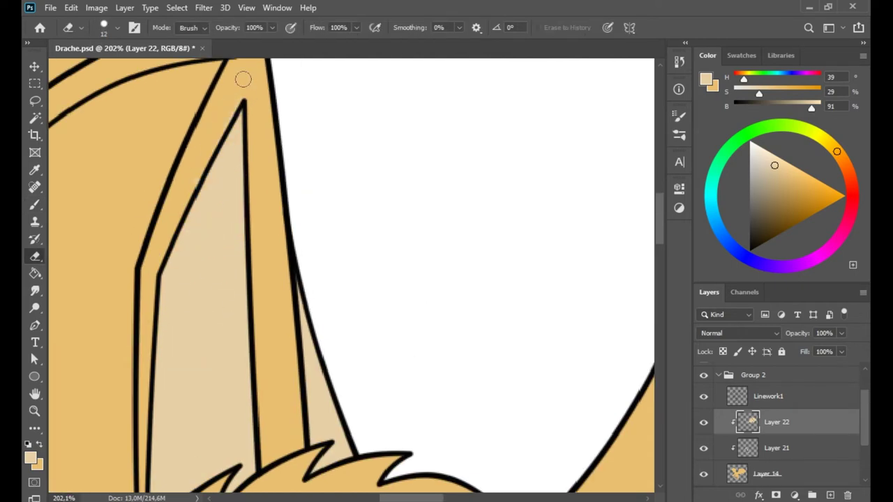
key(b)
scroll(230, 247, left, 3)
drag(258, 178, 188, 321)
scroll(117, 212, left, 5)
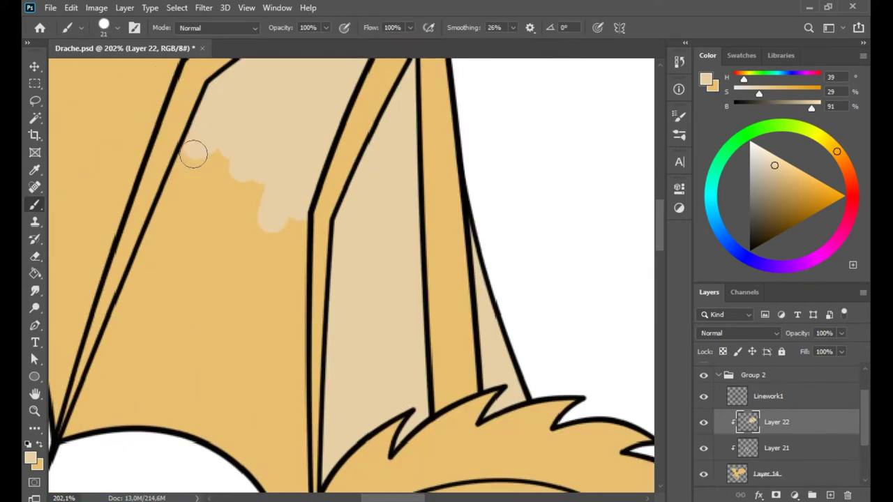
drag(193, 154, 279, 334)
scroll(279, 196, down, 3)
scroll(207, 143, left, 3)
drag(207, 144, 160, 335)
Cover the remaining darker membrane with light tan and erase overlap on the wing bones
scroll(160, 447, up, 3)
mouse_move(160, 411)
mouse_down()
mouse_move(129, 272)
mouse_move(146, 77)
mouse_up()
scroll(181, 393, up, 5)
drag(181, 394, 121, 253)
scroll(122, 253, up, 3)
scroll(275, 131, up, 3)
mouse_move(275, 131)
mouse_down()
mouse_move(131, 301)
mouse_move(369, 358)
mouse_move(579, 279)
mouse_up()
key(e)
mouse_move(315, 154)
mouse_down()
mouse_move(518, 239)
mouse_move(541, 223)
mouse_up()
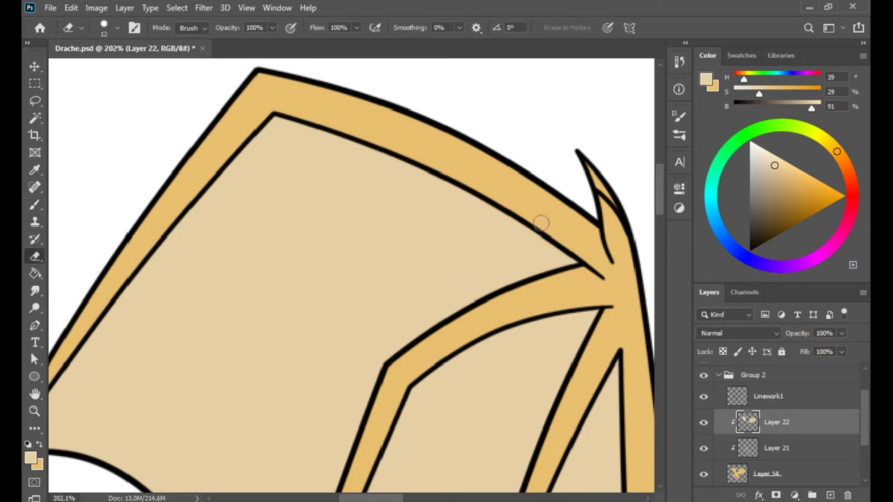
Extend the light tan up the wing edge on the layer below
key(b)
scroll(403, 149, down, 5)
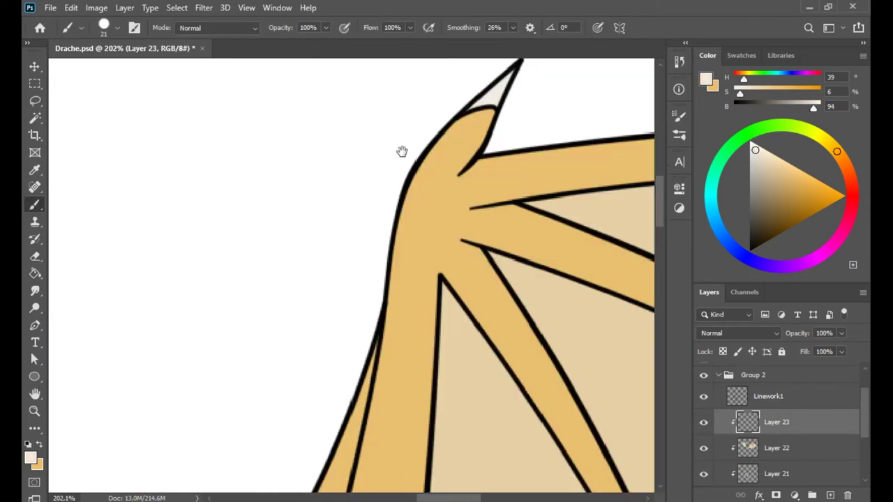
key(alt+bracketleft)
mouse_move(460, 276)
mouse_down()
mouse_move(311, 302)
mouse_move(432, 193)
mouse_up()
scroll(408, 93, up, 3)
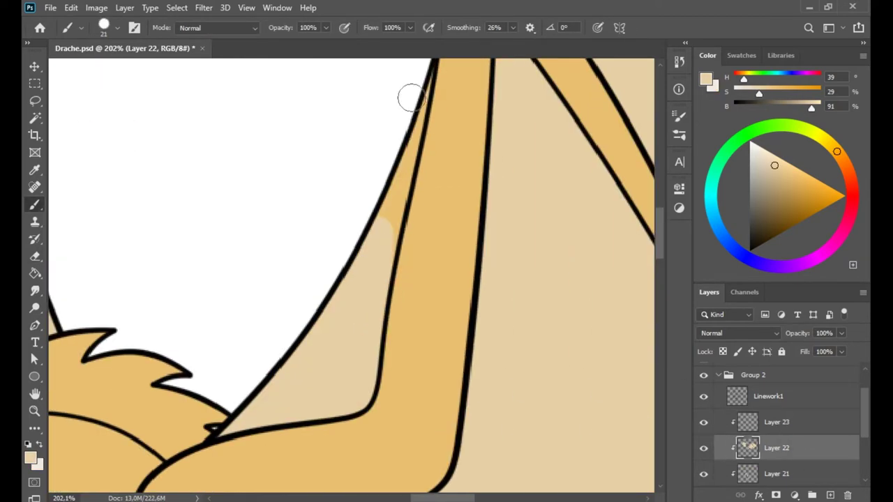
Fill both horns with pale off-white on Layer 23
key(alt+bracketright)
scroll(514, 176, up, 5)
drag(514, 176, 518, 211)
drag(192, 246, 275, 203)
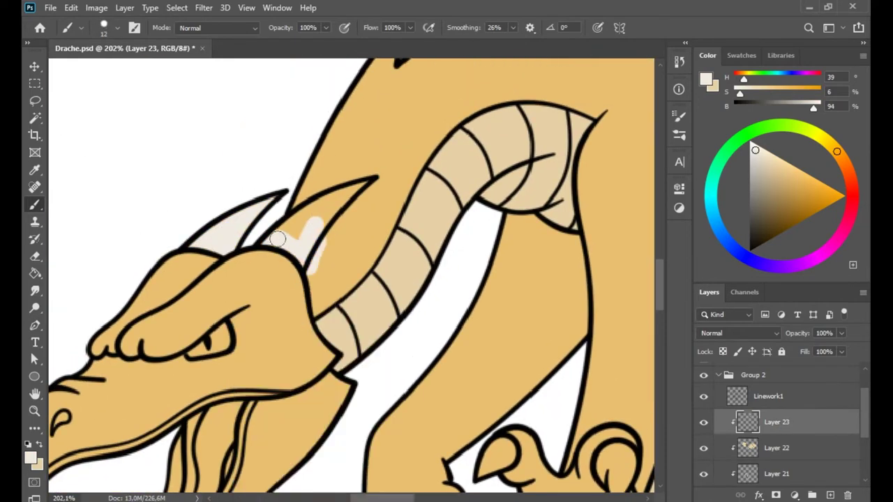
drag(277, 239, 324, 209)
Fill the three left-foot claws with off-white
scroll(324, 210, down, 2)
scroll(348, 215, down, 4)
scroll(465, 331, up, 2)
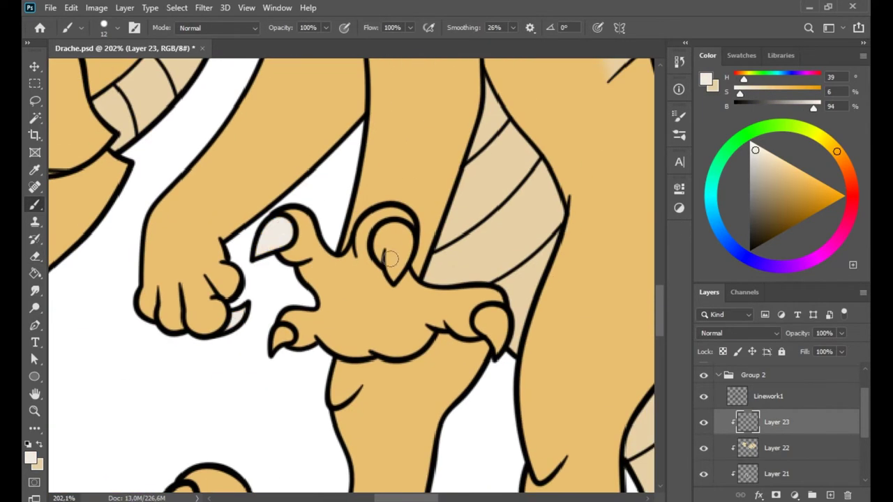
scroll(497, 340, down, 2)
drag(189, 223, 209, 192)
drag(192, 307, 202, 258)
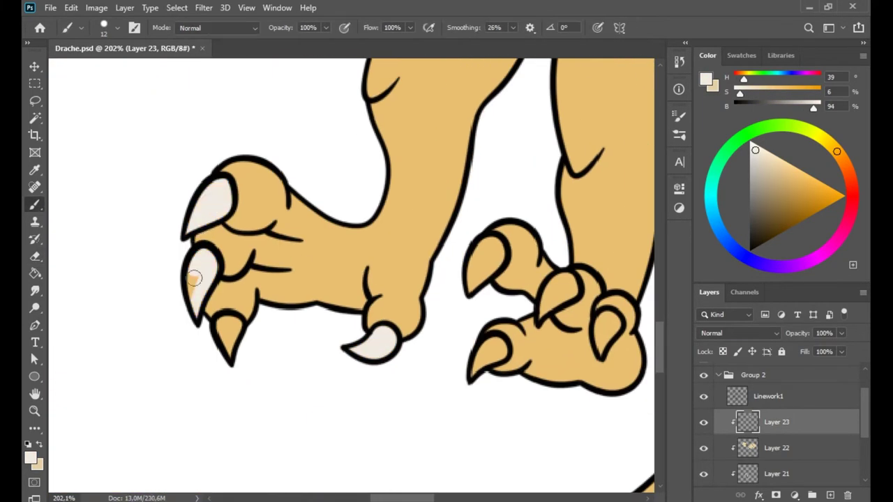
drag(222, 348, 230, 321)
Fill the right-foot claws off-white, then clip a new layer to the base colour
scroll(363, 367, up, 2)
drag(508, 310, 516, 289)
key(e)
drag(560, 214, 476, 242)
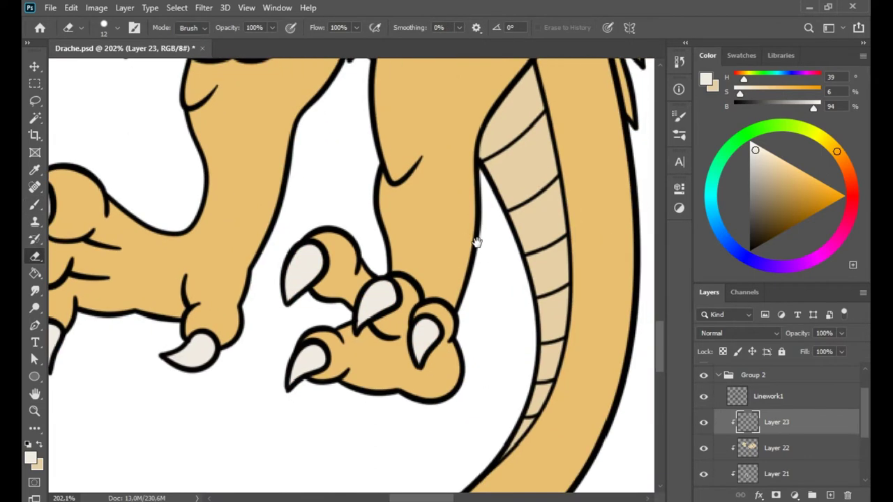
key(ctrl+alt+g)
scroll(349, 279, down, 5)
Paint the eye orange-brown and shade the tongue's left edge brown
key(b)
scroll(292, 285, up, 5)
drag(290, 286, 303, 282)
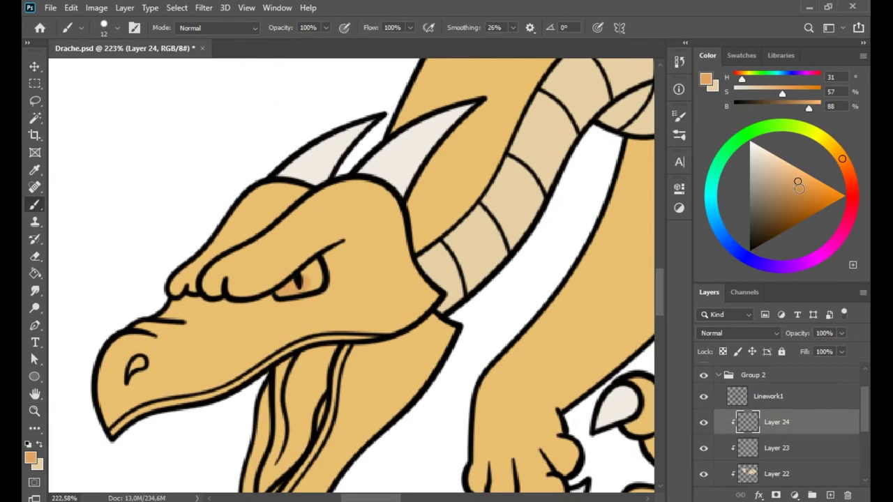
scroll(165, 333, down, 3)
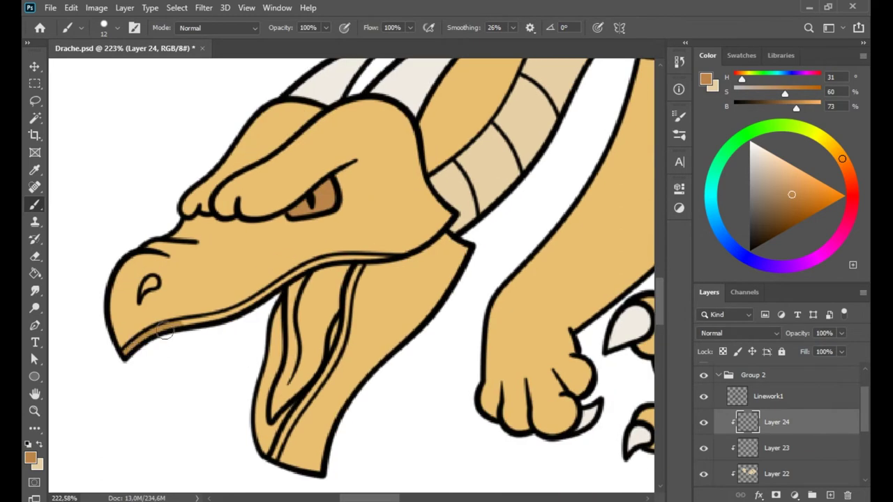
key(ctrl+z)
drag(265, 446, 275, 328)
Shade the neck spikes and the area beneath them brown with a smaller brush
scroll(330, 338, up, 10)
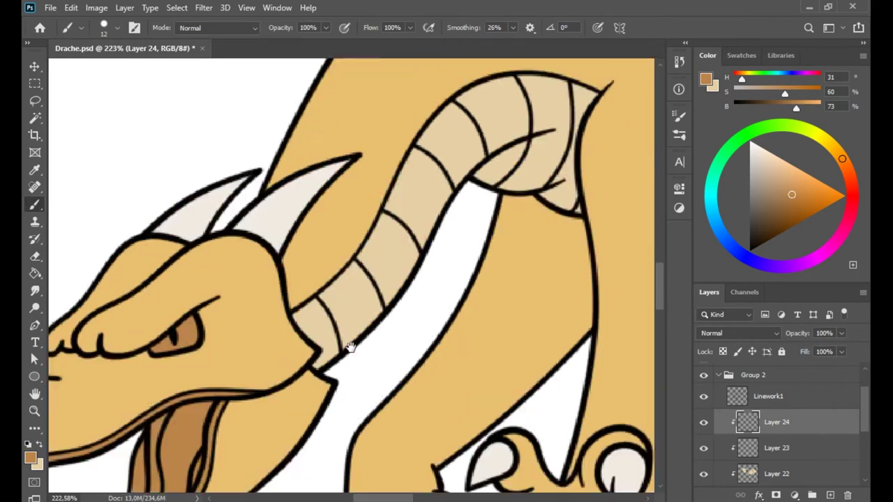
scroll(279, 279, right, 8)
drag(201, 271, 244, 217)
key(bracketleft)
key(bracketleft)
key(bracketleft)
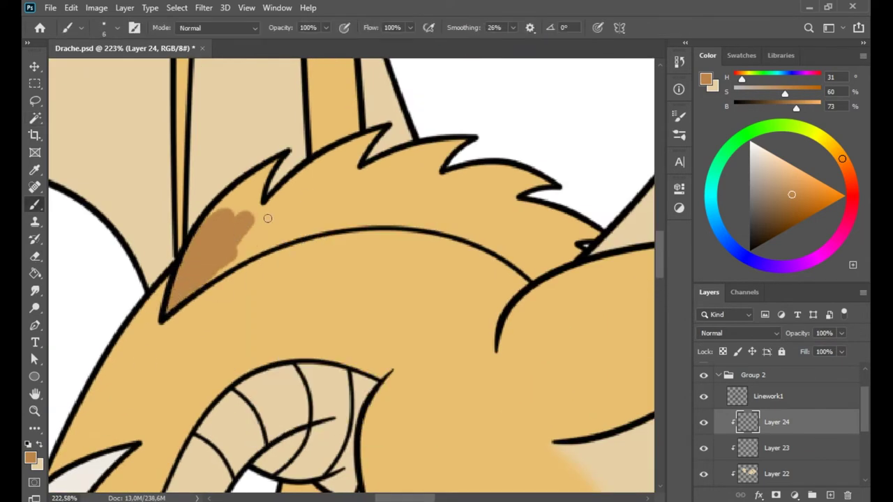
right_click(412, 205)
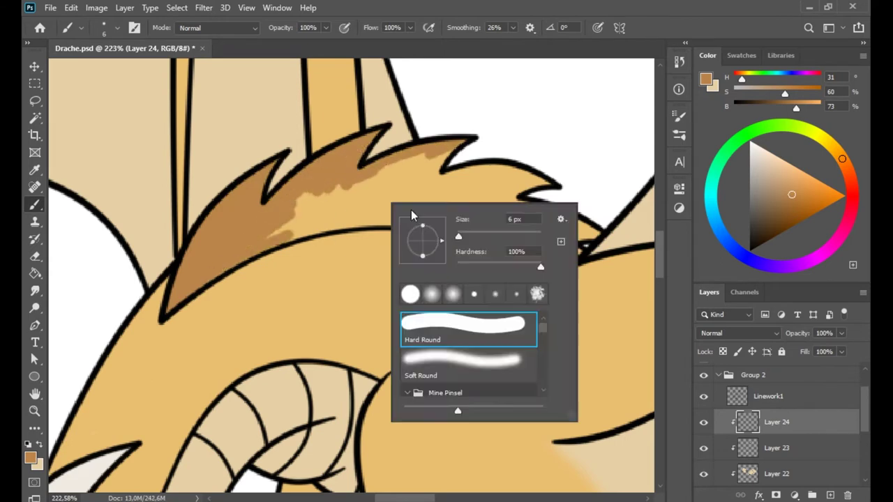
drag(307, 210, 484, 193)
Shade the back spines and tail fin brown
scroll(484, 194, right, 5)
drag(376, 230, 410, 148)
scroll(392, 191, down, 5)
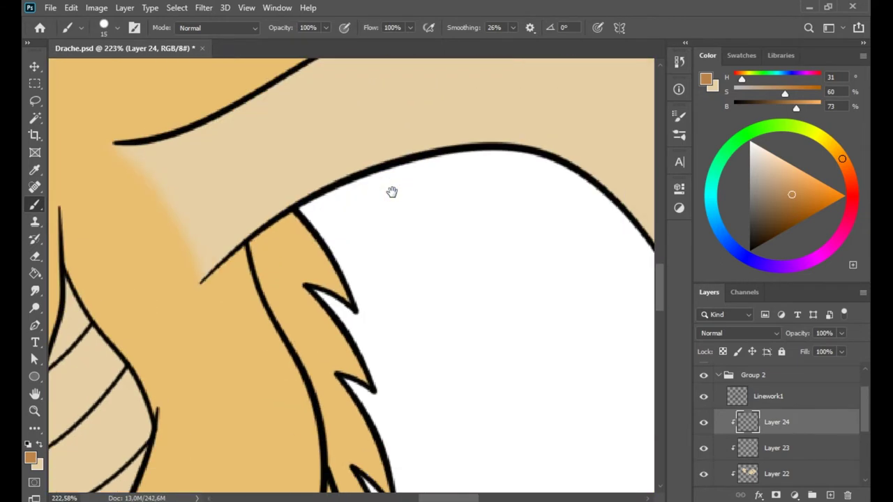
scroll(375, 203, down, 5)
scroll(349, 210, down, 5)
mouse_move(326, 255)
mouse_down()
mouse_move(223, 307)
mouse_move(313, 167)
mouse_up()
scroll(274, 283, up, 5)
scroll(275, 283, up, 5)
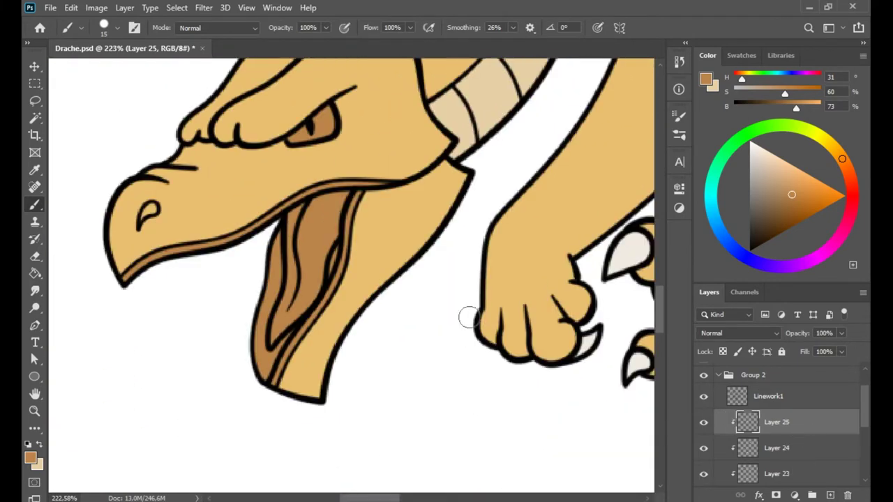
Paint the dragon's tongue and mouth interior red
click(851, 195)
drag(276, 237, 265, 373)
drag(289, 223, 249, 379)
drag(327, 223, 293, 327)
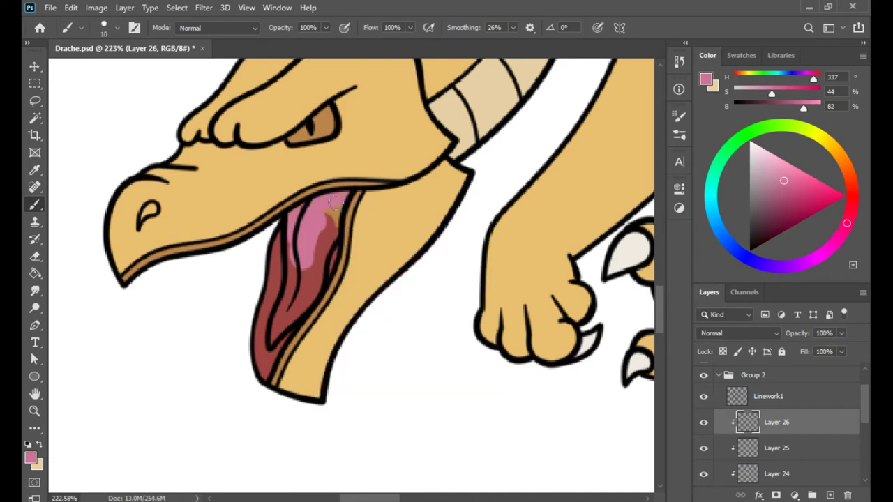
Magic Wand-select the tongue, darken it with Hue/Saturation, and merge into Layer 26
key(w)
click(323, 226)
drag(587, 300, 585, 302)
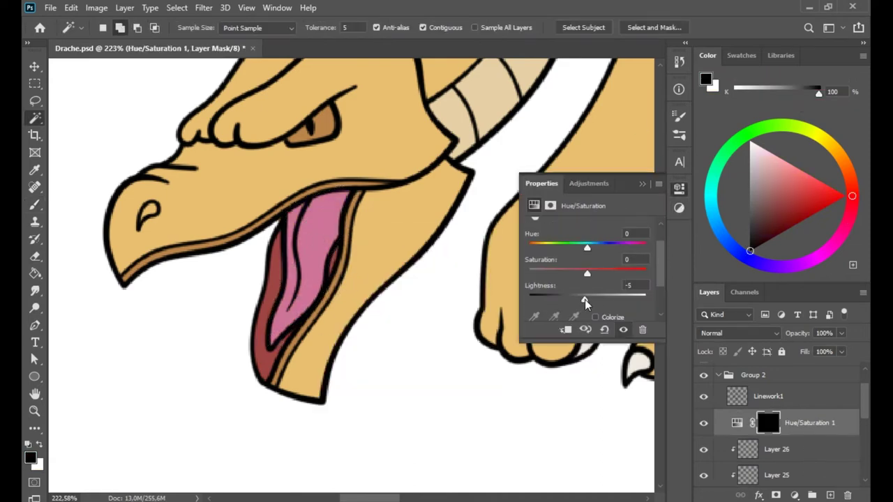
click(737, 423)
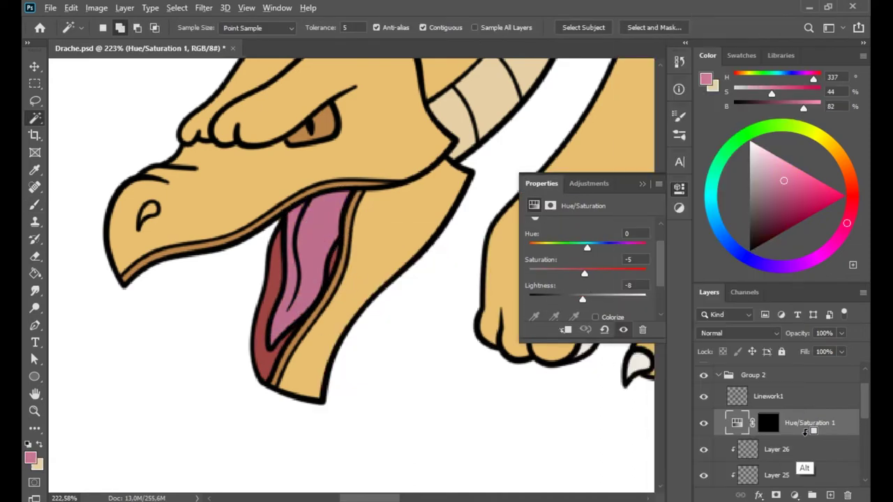
key(ctrl+e)
With Layer 23 selected and the whole dragon in view, sample light beige for filling
scroll(703, 452, down, 2)
click(776, 440)
key(ctrl+0)
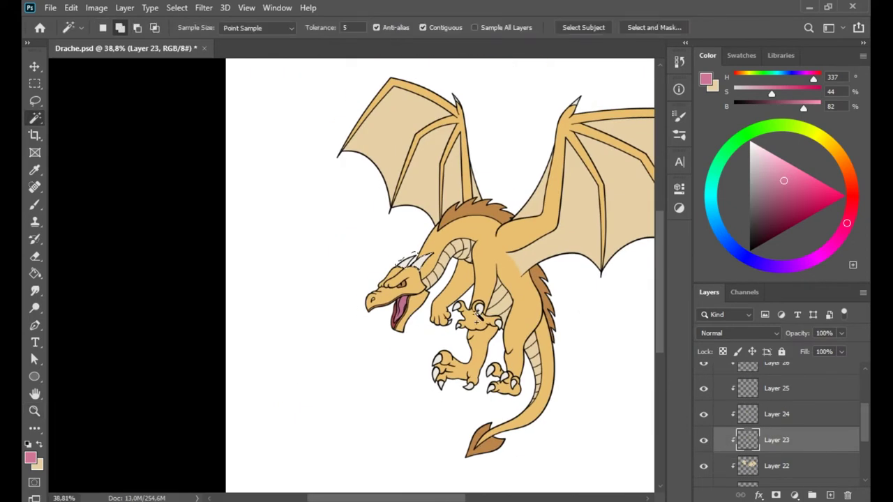
key(g)
alt+click(450, 239)
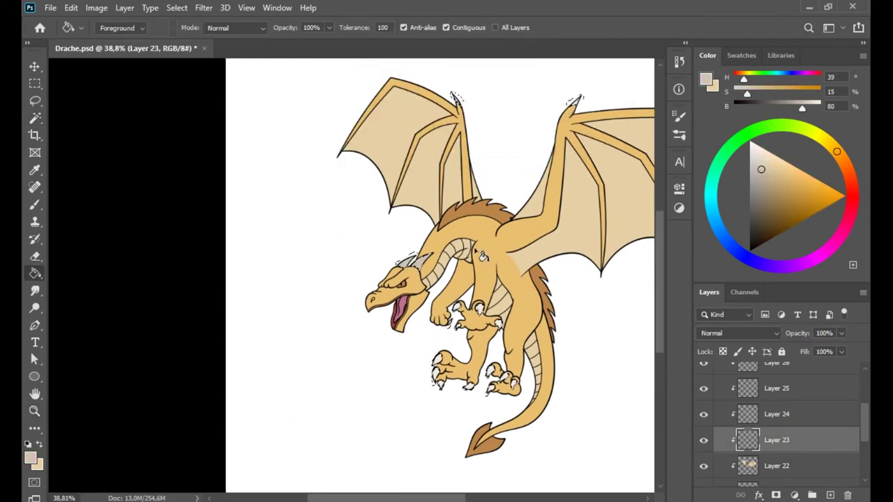
Add a Hue/Saturation adjustment above Layer 14 shifting the dragon's hue to -9
key(b)
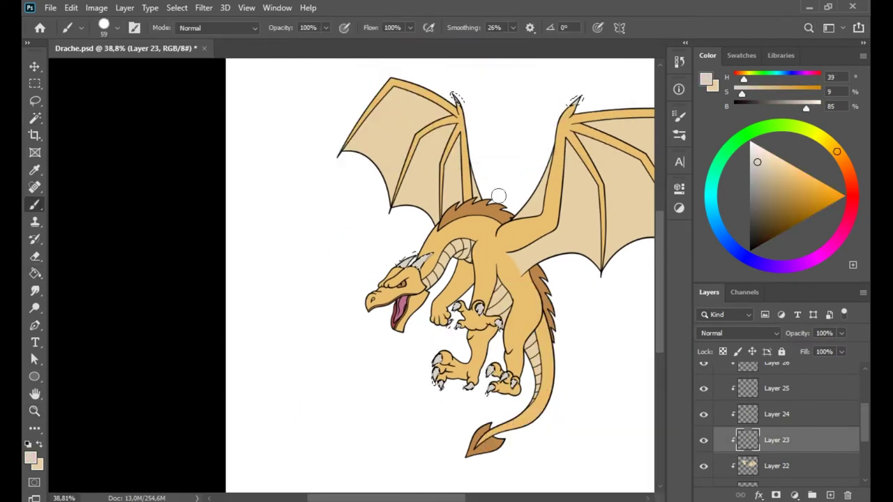
scroll(788, 419, down, 3)
click(767, 429)
click(549, 245)
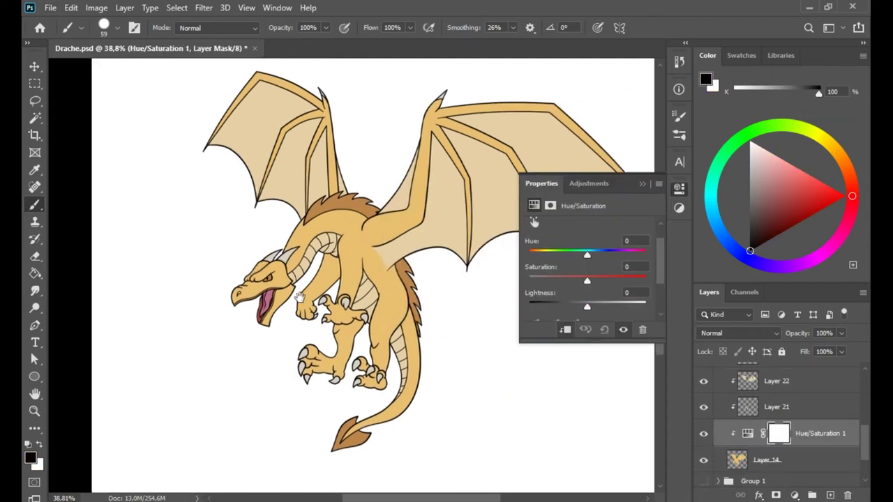
drag(587, 255, 579, 259)
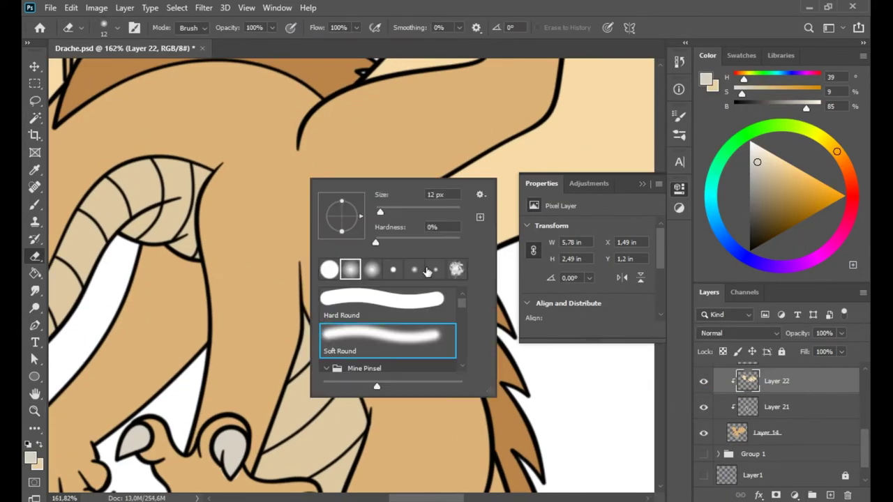
key(b)
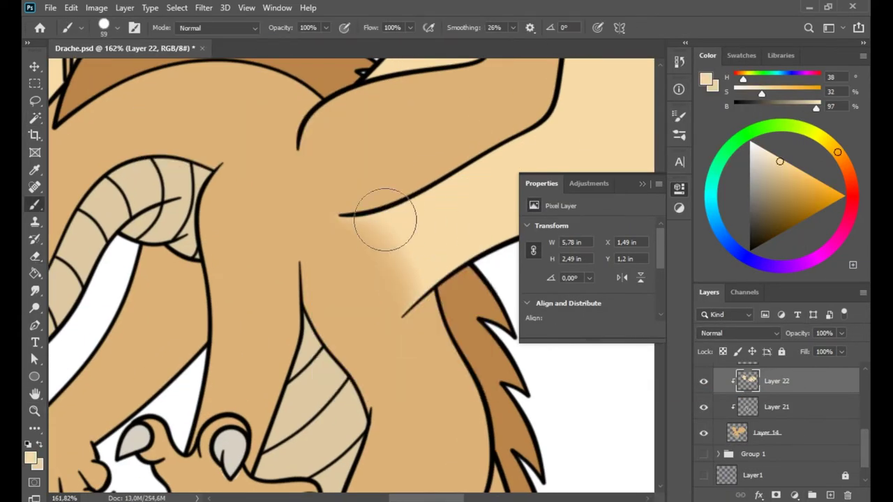
key(e)
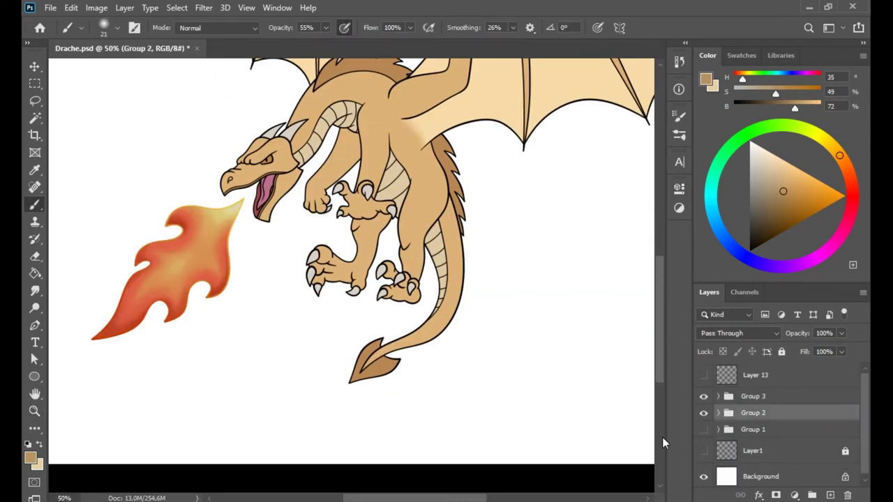
Add a new layer group with a fresh layer and pick a darker reddish brown
click(829, 495)
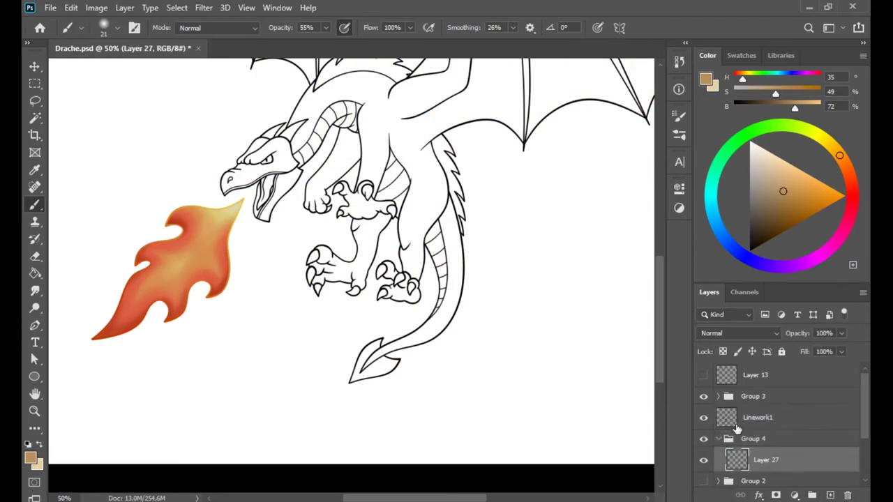
drag(780, 240, 786, 203)
key(z)
click(245, 281)
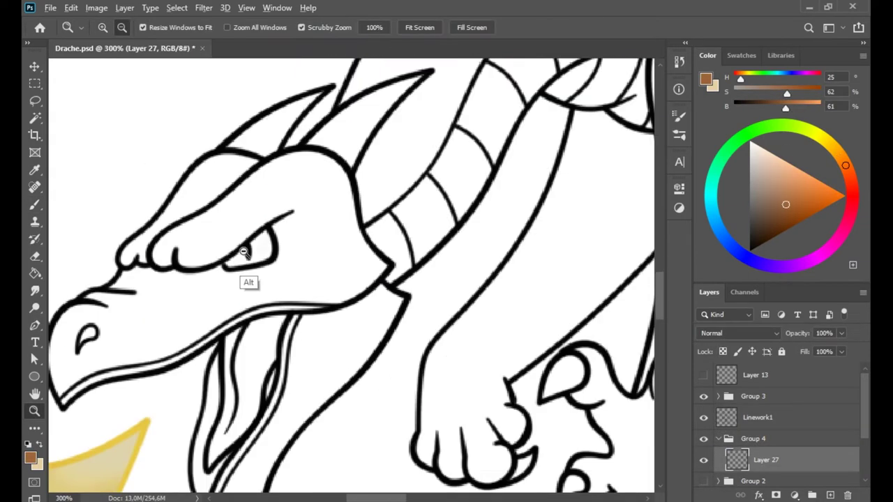
click(252, 318)
key(b)
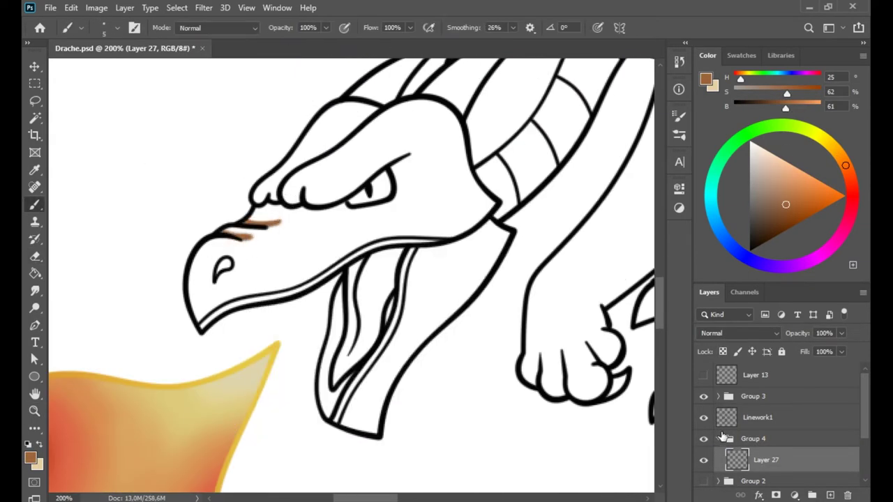
click(703, 481)
Darken the nostril and paint thick brown strokes along the snout and brow
click(742, 231)
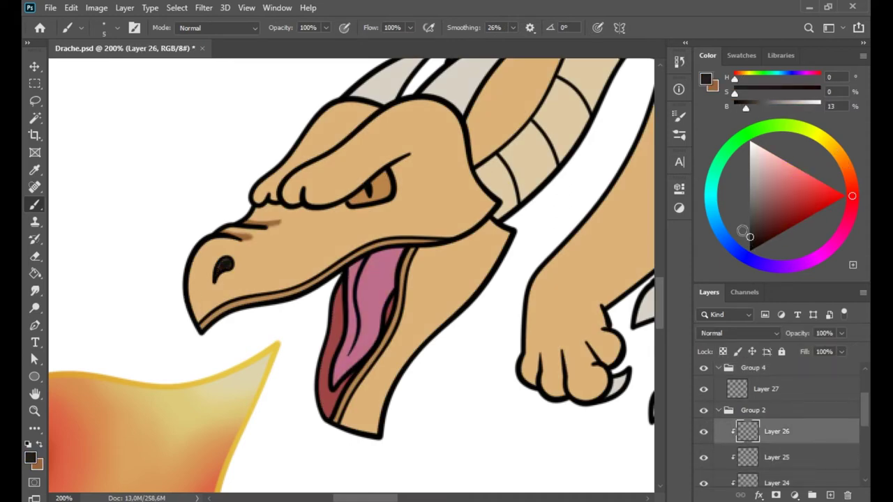
key(e)
drag(199, 249, 278, 226)
key(b)
key(e)
key(b)
right_click(370, 195)
key(Escape)
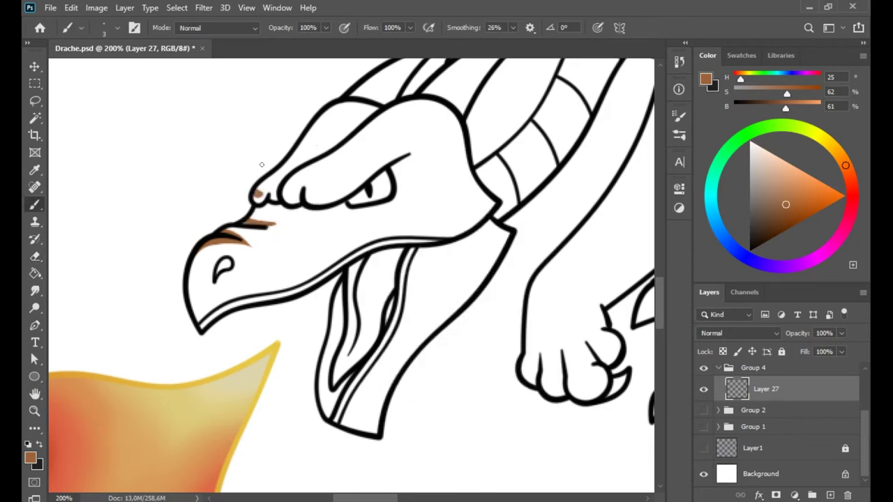
drag(318, 129, 373, 111)
drag(373, 111, 326, 146)
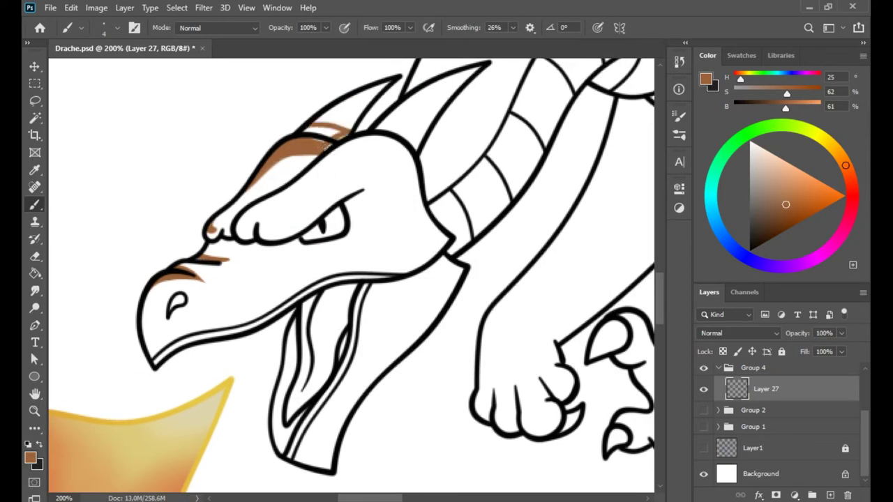
Set the eraser size to 4, then shade brown above the eye, brow and second horn
key(e)
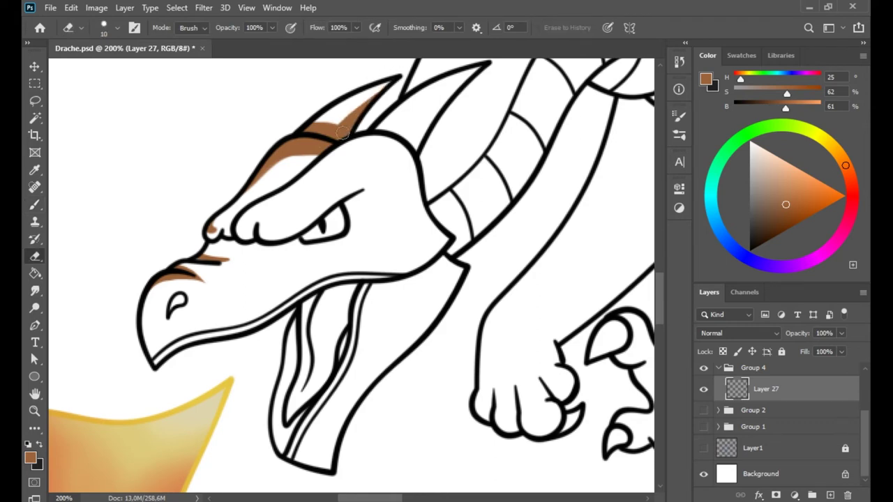
right_click(237, 228)
text(4)
key(Return)
key(b)
drag(310, 215, 244, 232)
drag(405, 150, 269, 196)
drag(318, 159, 275, 190)
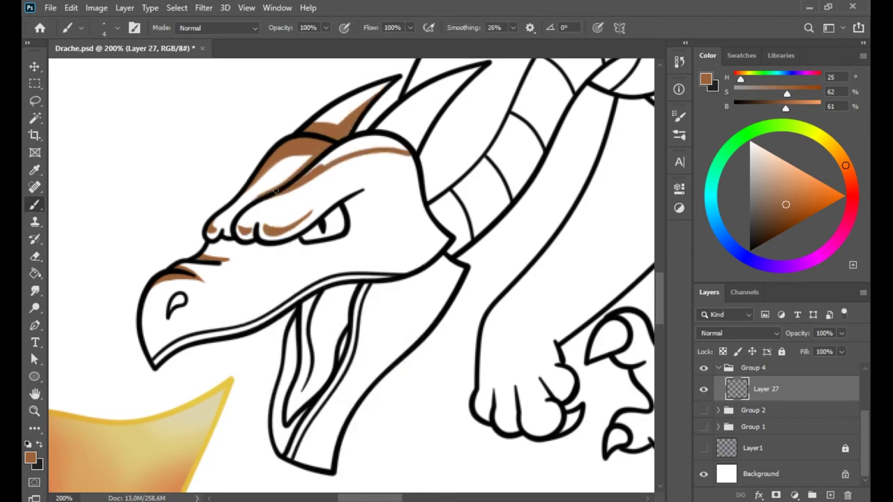
mouse_move(404, 129)
mouse_down()
mouse_move(462, 84)
mouse_move(404, 134)
mouse_up()
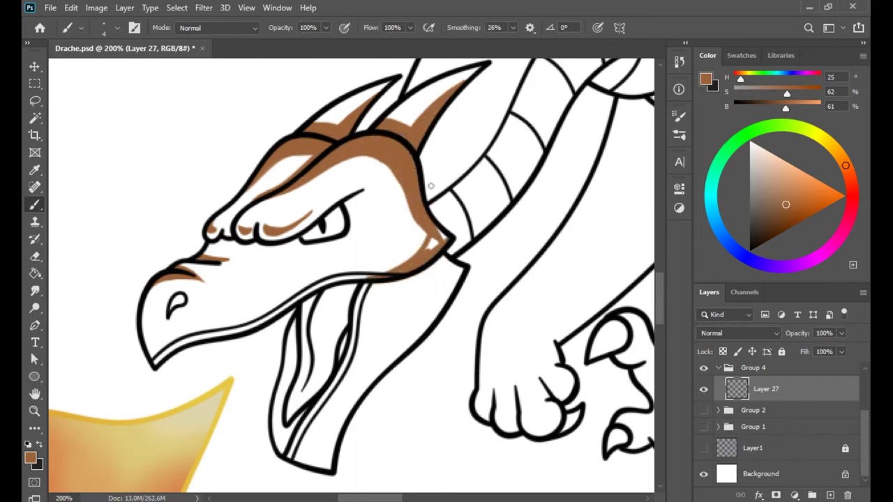
drag(343, 205, 357, 225)
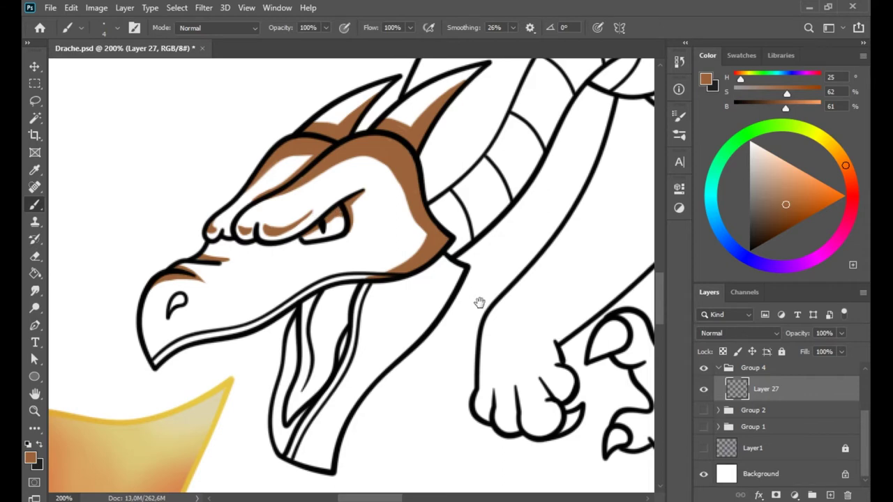
Paint brown inside the tongue, along the jaw band and over the left horn
drag(480, 302, 454, 224)
drag(293, 233, 289, 320)
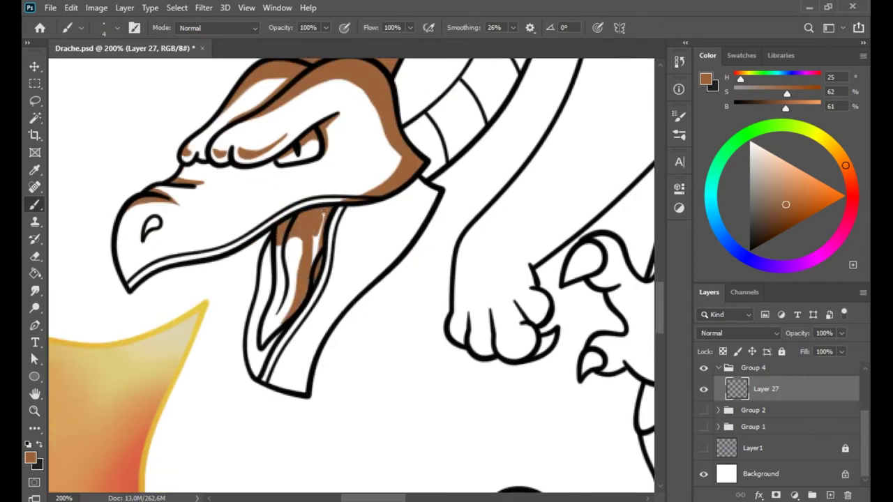
drag(258, 346, 261, 370)
drag(380, 275, 310, 356)
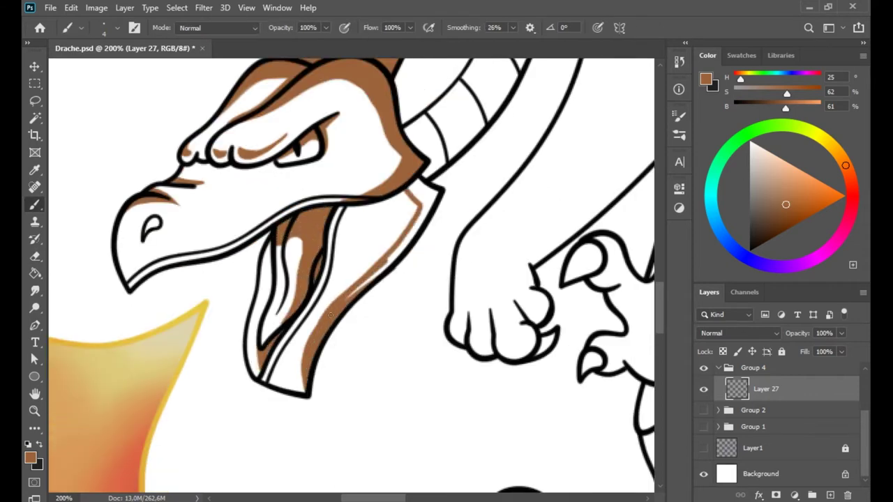
drag(395, 251, 346, 296)
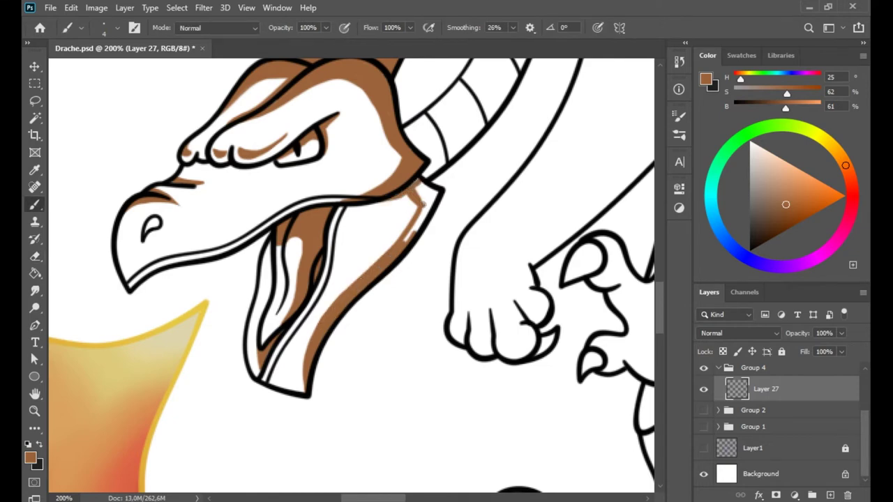
drag(438, 219, 345, 372)
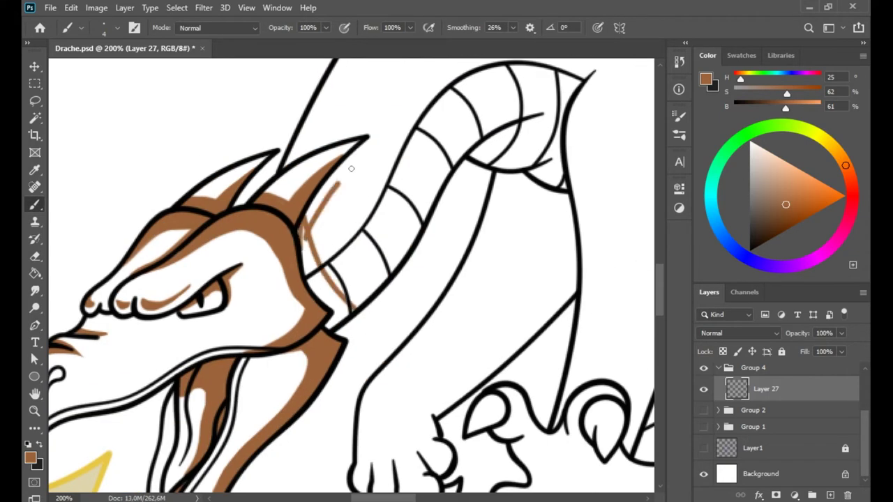
drag(370, 157, 306, 247)
Choose a brush preset and paint a brown band down the neck
key(e)
right_click(325, 245)
click(368, 373)
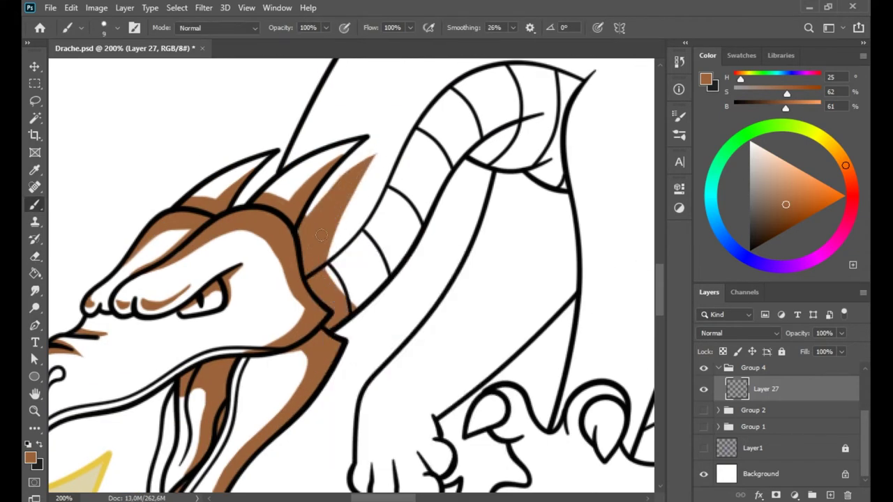
drag(342, 290, 488, 119)
drag(492, 127, 422, 204)
mouse_move(334, 320)
mouse_down()
mouse_move(422, 203)
mouse_move(489, 185)
mouse_up()
Switch brush preset and undo the brown spill past the outline
key(e)
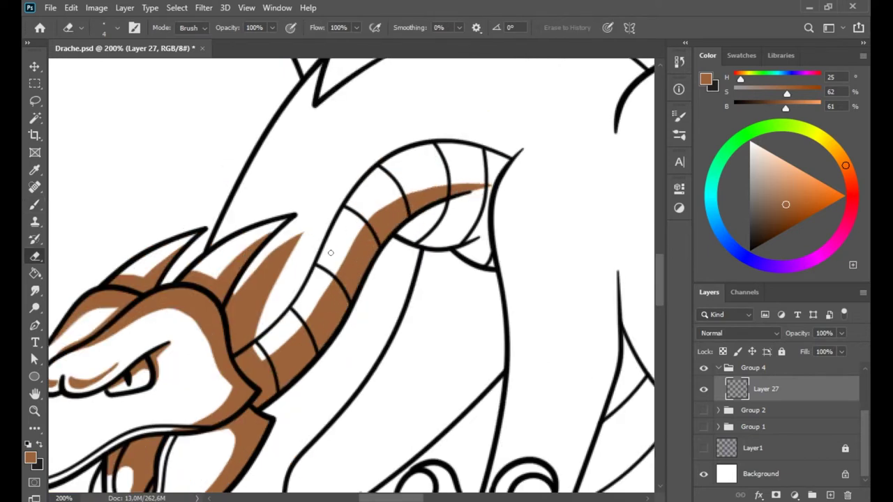
key(b)
right_click(546, 155)
click(419, 198)
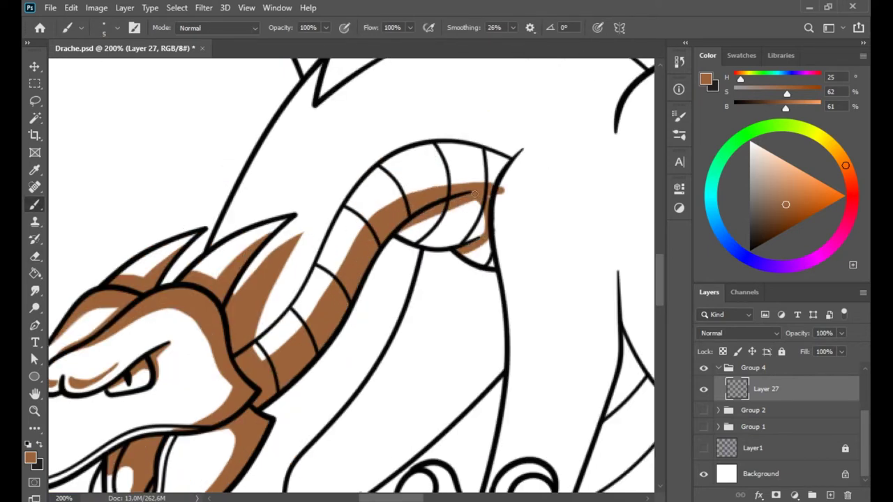
key(ctrl+z)
key(e)
key(b)
scroll(459, 251, up, 3)
scroll(263, 350, down, 6)
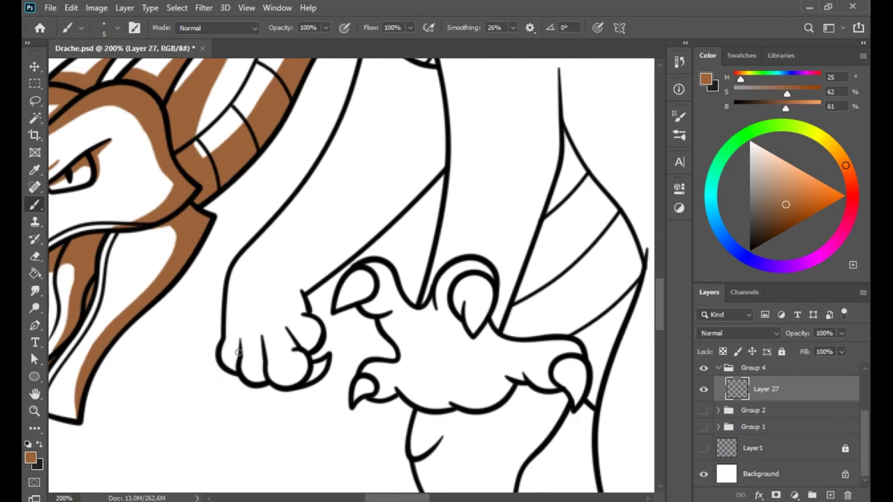
Shade the paw's knuckles and fill the arm brown up to below the horn
drag(299, 356, 307, 381)
drag(293, 311, 311, 345)
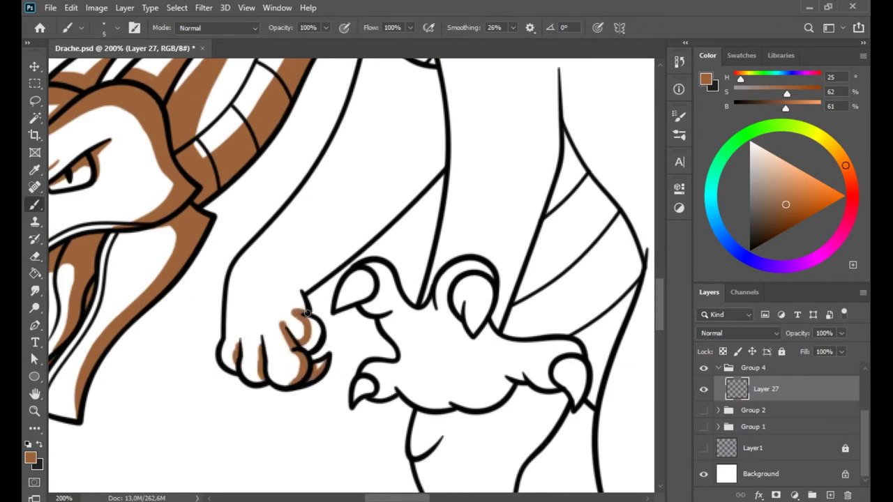
drag(297, 293, 317, 349)
scroll(313, 335, up, 2)
drag(333, 131, 265, 326)
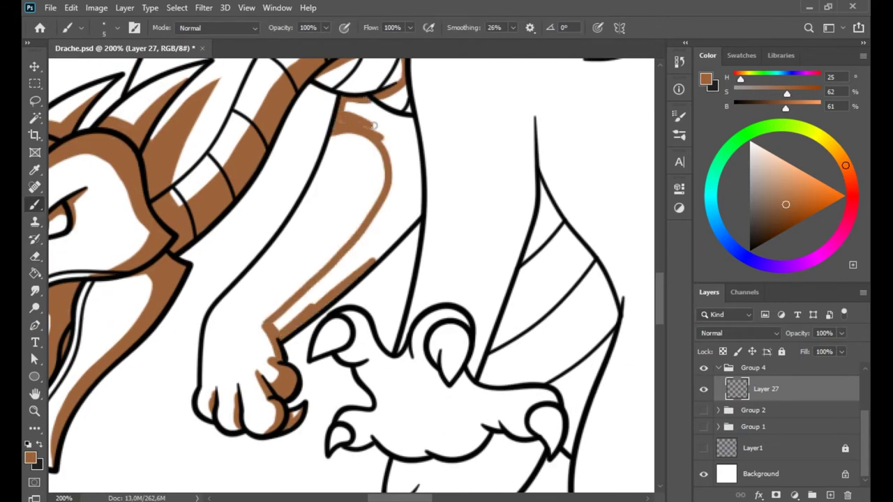
drag(374, 126, 371, 105)
mouse_move(416, 211)
mouse_down()
mouse_move(380, 118)
mouse_move(411, 223)
mouse_up()
Extend brown strokes down and along the front arm, cleaning edges with the eraser
right_click(359, 167)
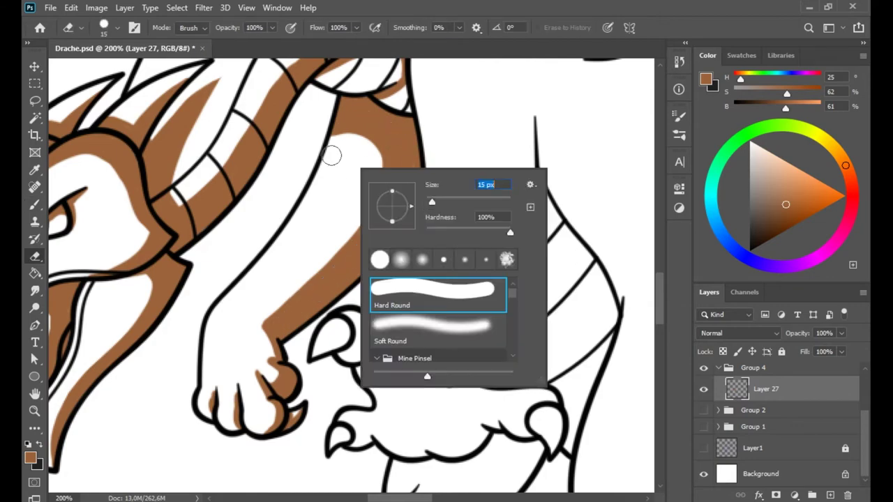
key(Escape)
key(e)
scroll(243, 385, right, 3)
scroll(320, 279, up, 2)
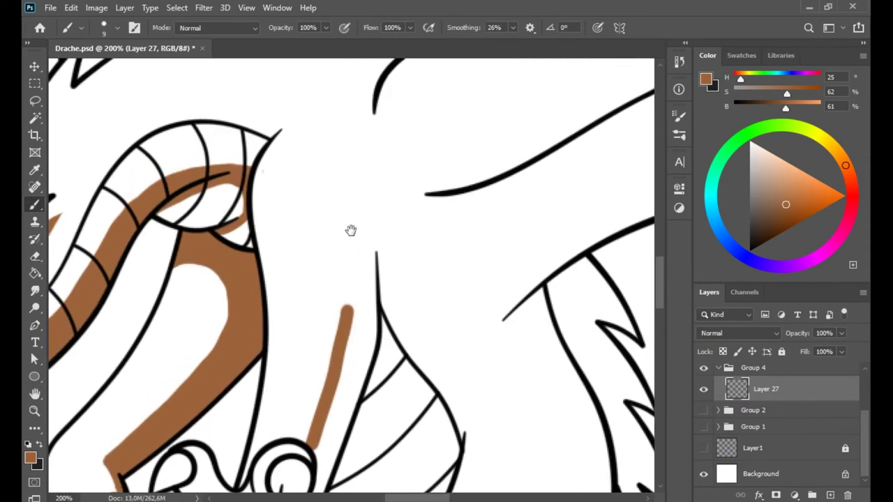
mouse_move(331, 162)
mouse_down()
mouse_move(345, 296)
mouse_move(320, 242)
mouse_up()
scroll(320, 242, down, 2)
scroll(320, 242, right, 2)
drag(293, 98, 279, 405)
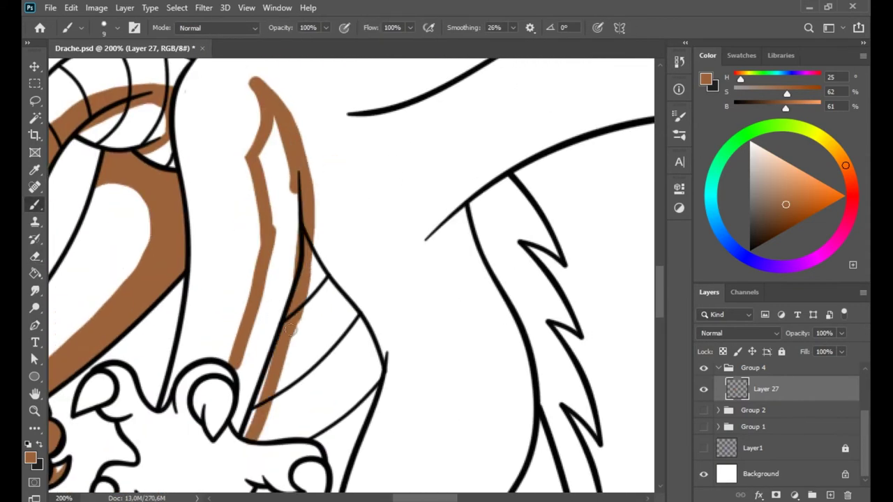
mouse_move(293, 210)
mouse_down()
mouse_move(240, 426)
mouse_move(314, 286)
mouse_up()
right_click(393, 299)
key(Escape)
mouse_move(279, 418)
mouse_down()
mouse_move(268, 146)
mouse_move(251, 370)
mouse_up()
scroll(279, 245, down, 1)
Paint the front paw's claws, round claw interior and the toe between them brown
key(b)
scroll(331, 198, down, 2)
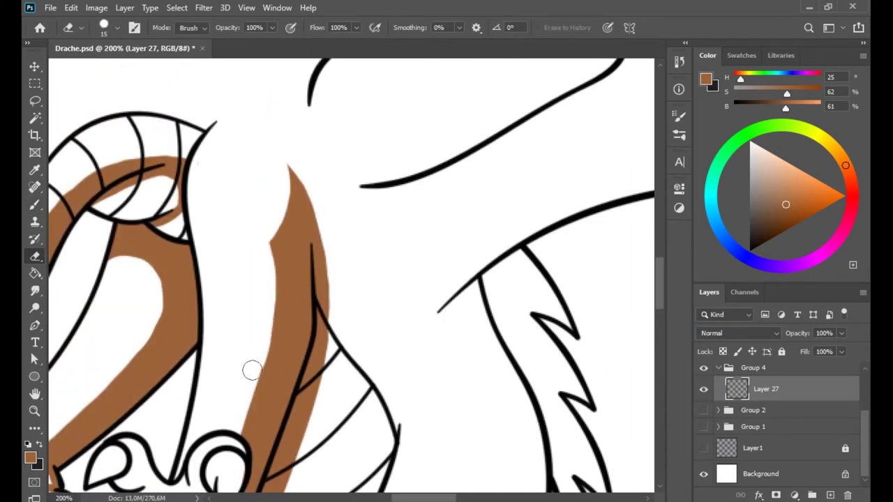
scroll(251, 371, down, 3)
right_click(310, 259)
drag(167, 286, 209, 265)
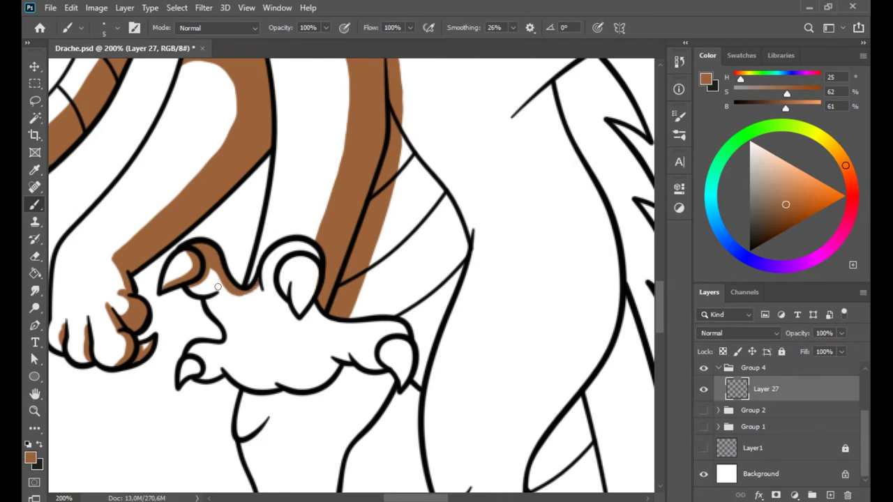
drag(209, 359, 192, 376)
right_click(232, 285)
key(Escape)
drag(283, 286, 296, 309)
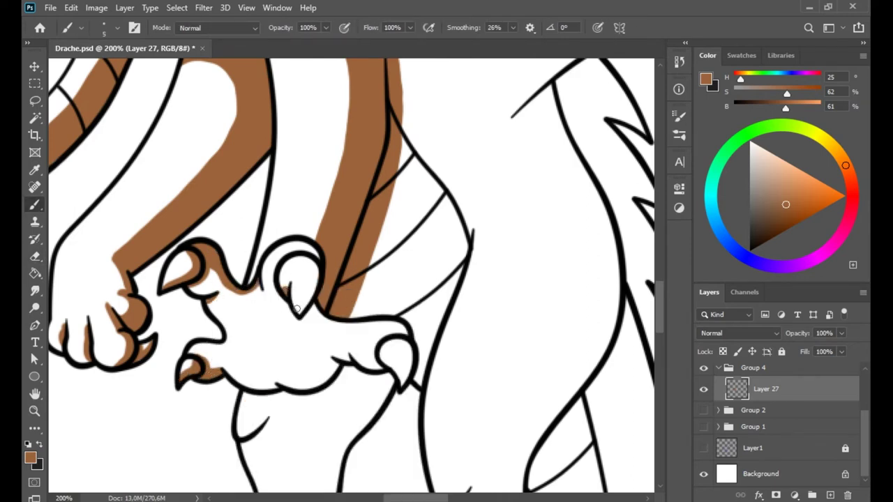
drag(268, 259, 293, 251)
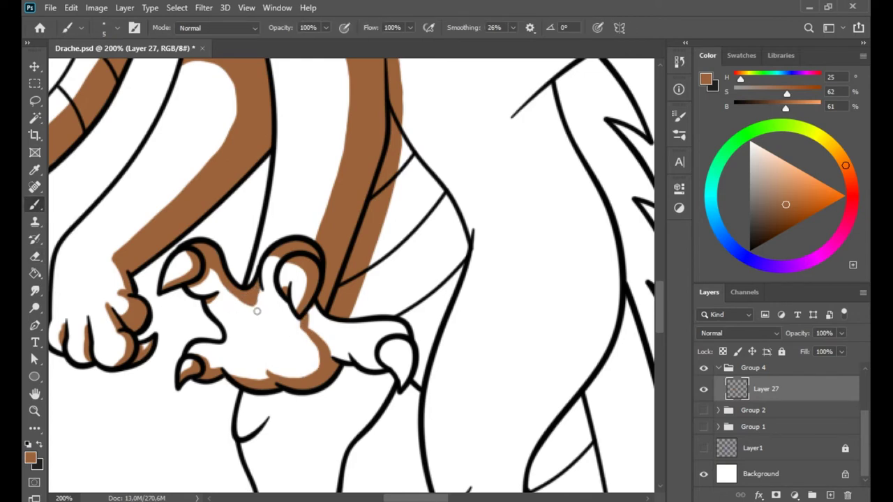
drag(311, 320, 373, 352)
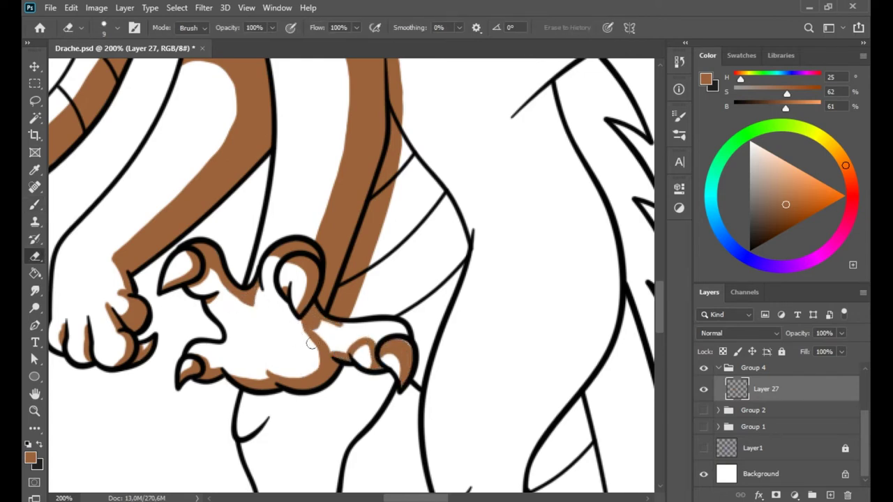
drag(421, 186, 364, 221)
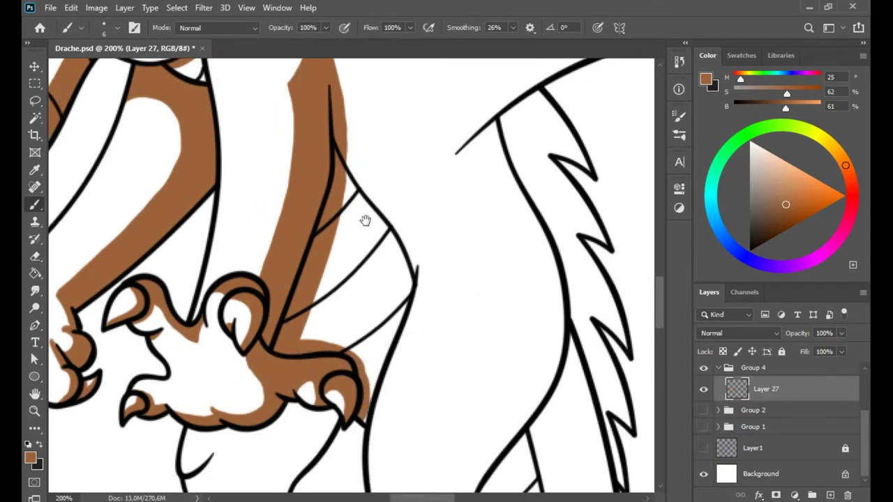
Paint a brown stripe down the lower leg, erasing overspill and filling white gaps
drag(343, 302, 399, 103)
drag(321, 220, 289, 418)
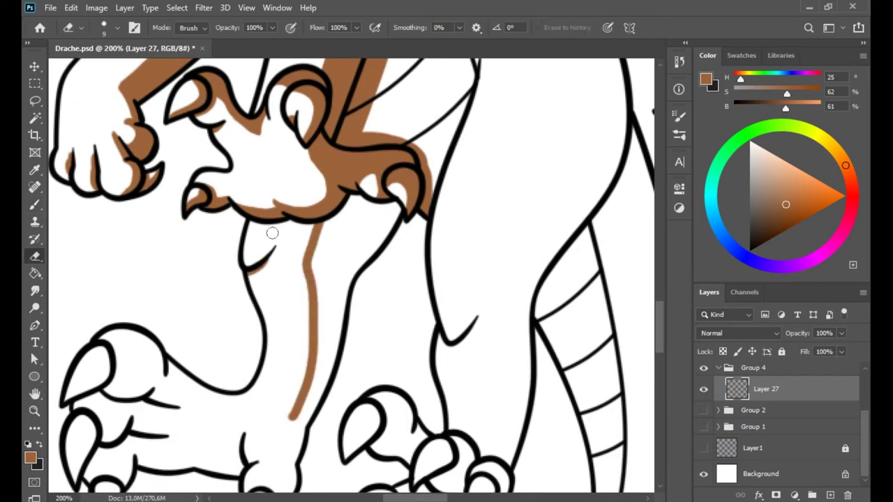
drag(348, 265, 307, 418)
key(e)
drag(310, 265, 289, 415)
key(b)
mouse_move(380, 206)
mouse_down()
mouse_move(335, 231)
mouse_move(320, 363)
mouse_move(398, 237)
mouse_up()
drag(306, 394, 356, 369)
drag(372, 335, 355, 343)
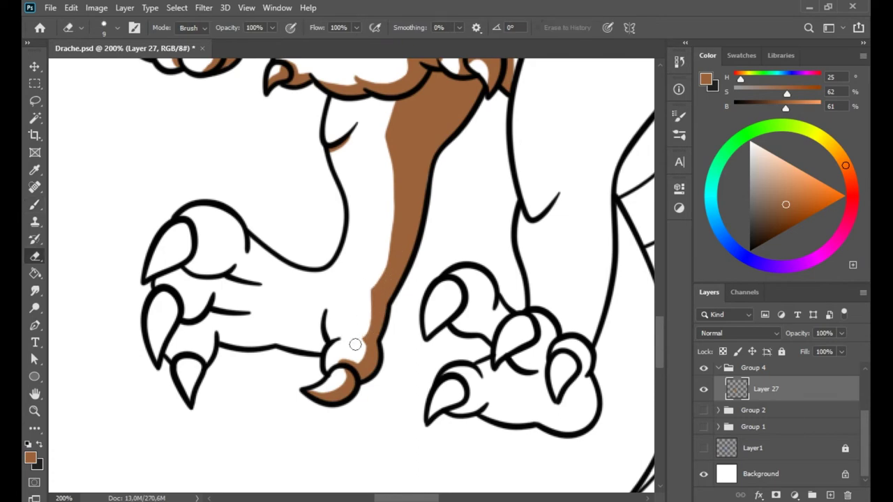
Paint the hind foot's claws and the stripes between its toes brown
drag(361, 251, 376, 307)
drag(209, 291, 164, 321)
drag(237, 325, 297, 340)
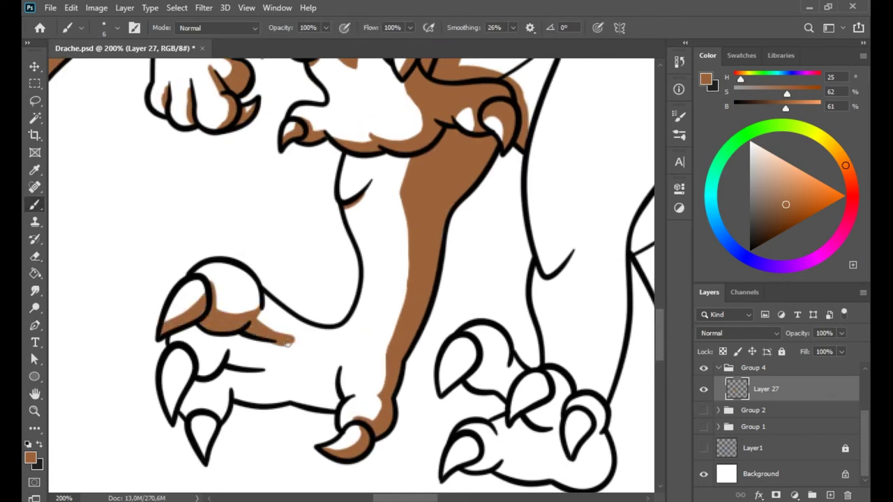
mouse_move(188, 352)
mouse_down()
mouse_move(171, 414)
mouse_move(189, 373)
mouse_move(231, 340)
mouse_move(296, 342)
mouse_up()
mouse_move(198, 380)
mouse_down()
mouse_move(279, 370)
mouse_move(272, 361)
mouse_up()
mouse_move(205, 453)
mouse_down()
mouse_move(214, 412)
mouse_move(299, 383)
mouse_move(328, 382)
mouse_up()
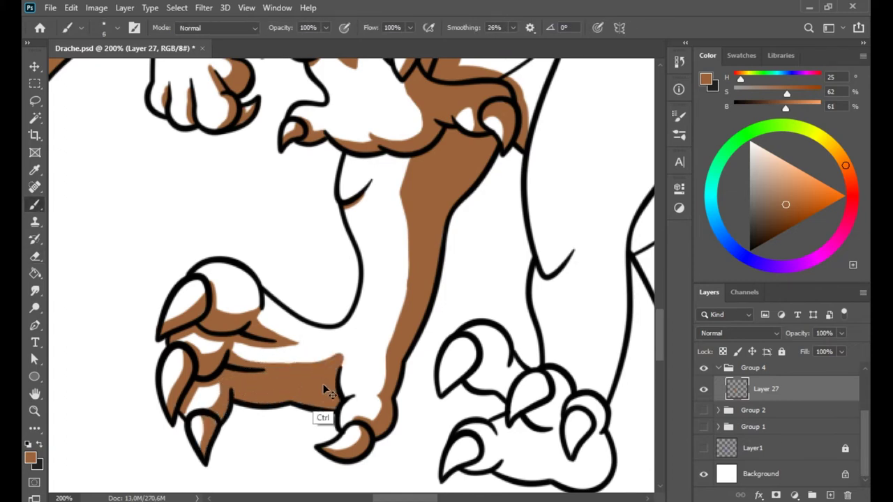
scroll(384, 307, right, 5)
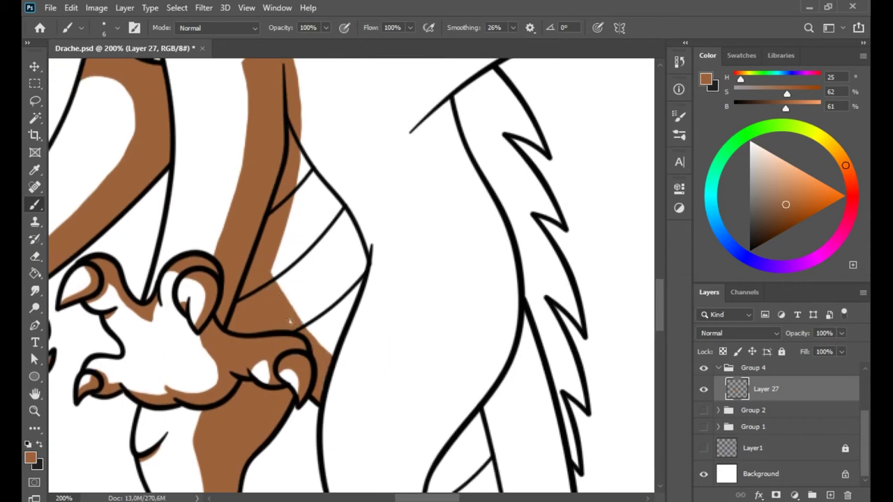
Paint brown along the neck's inner outline and the second hind foot's toe stripe
scroll(349, 279, up, 3)
mouse_move(426, 132)
mouse_down()
mouse_move(325, 299)
mouse_move(376, 230)
mouse_up()
scroll(364, 259, left, 3)
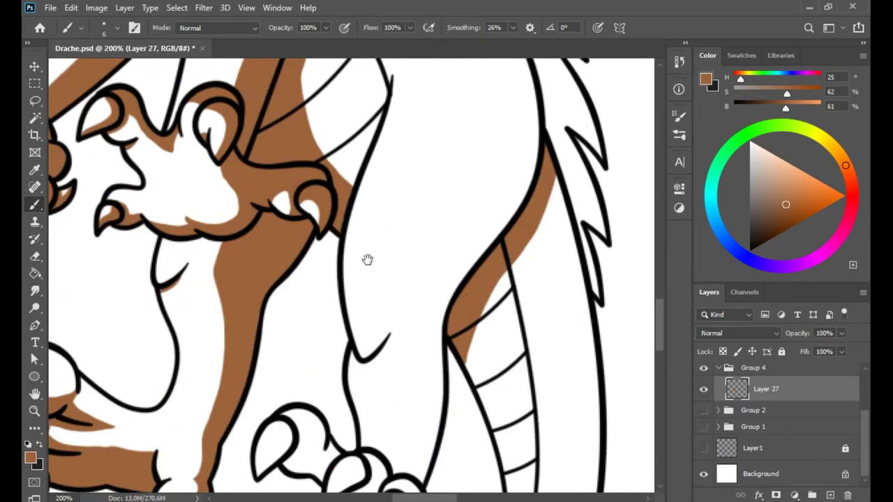
scroll(365, 259, down, 3)
key(e)
key(b)
drag(348, 395, 424, 380)
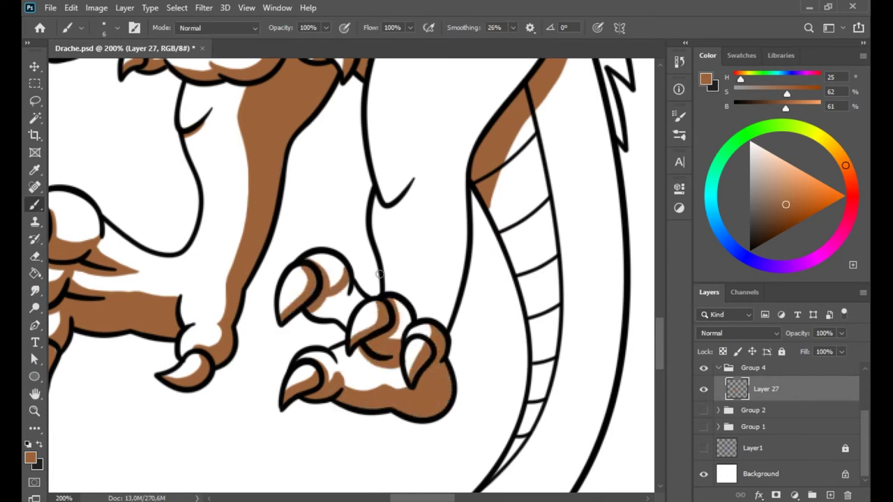
drag(382, 208, 414, 182)
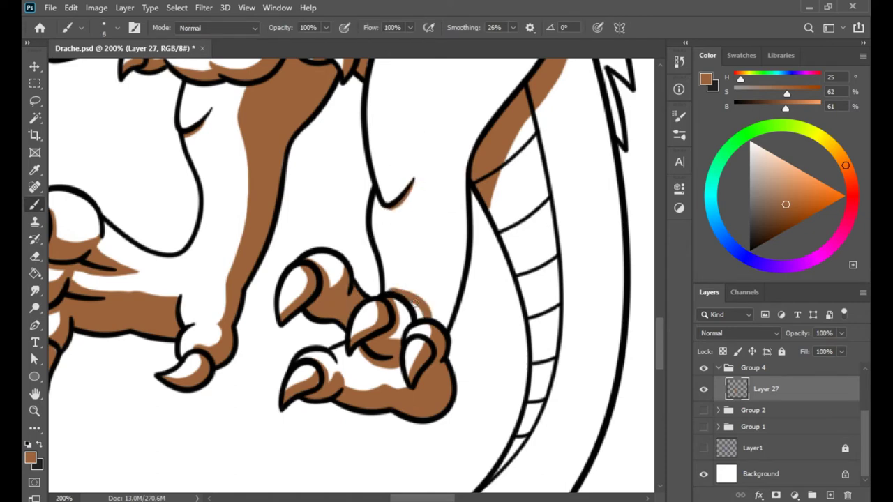
mouse_move(423, 308)
mouse_down()
mouse_move(439, 211)
mouse_move(384, 315)
mouse_move(414, 285)
mouse_up()
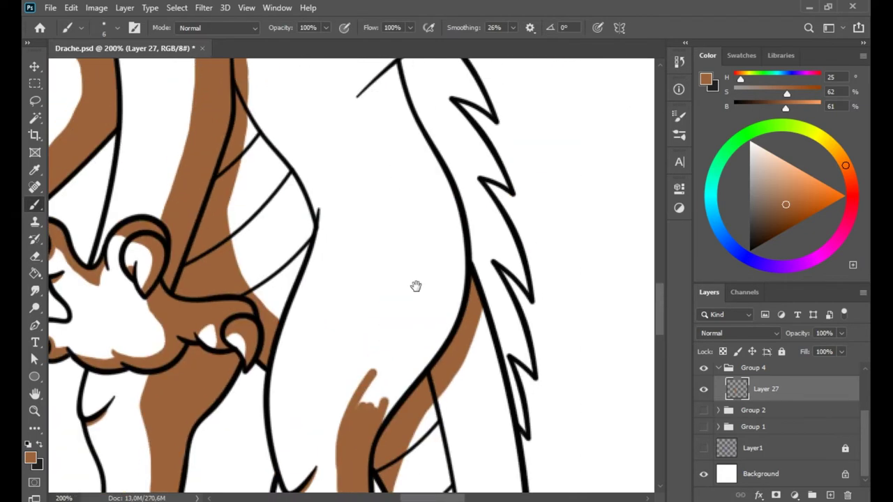
Fill the belly strip beside the scales brown using a size-20 brush, shrinking it for edges
drag(359, 90, 365, 315)
scroll(358, 134, up, 3)
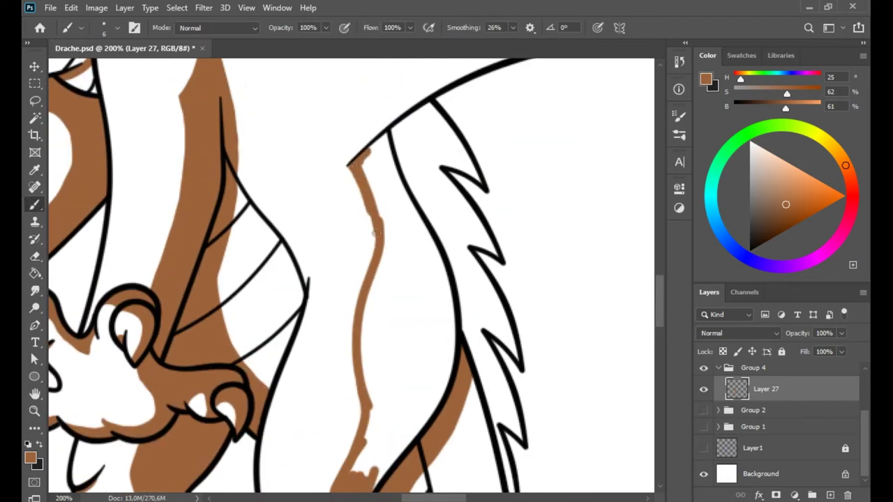
drag(371, 173, 411, 258)
right_click(379, 162)
drag(352, 168, 362, 397)
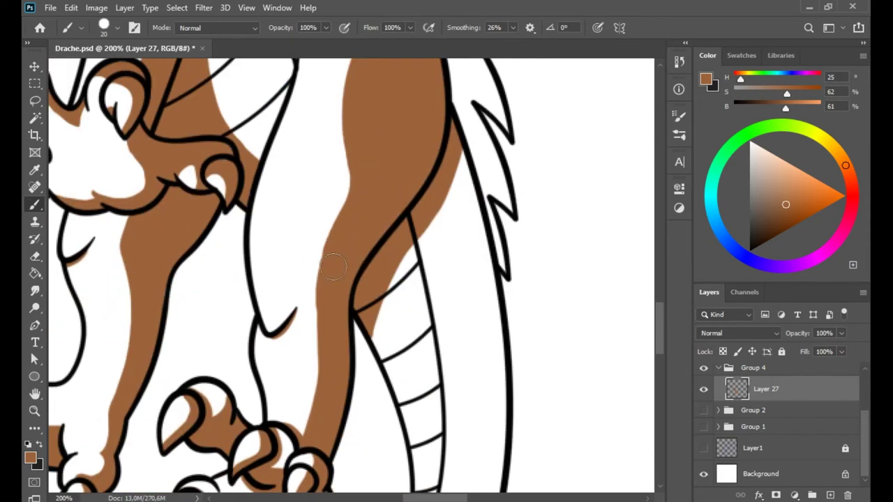
scroll(396, 229, down, 5)
key(bracketleft)
key(bracketleft)
key(bracketleft)
scroll(395, 229, down, 3)
drag(377, 98, 387, 467)
scroll(376, 279, up, 3)
drag(335, 258, 352, 383)
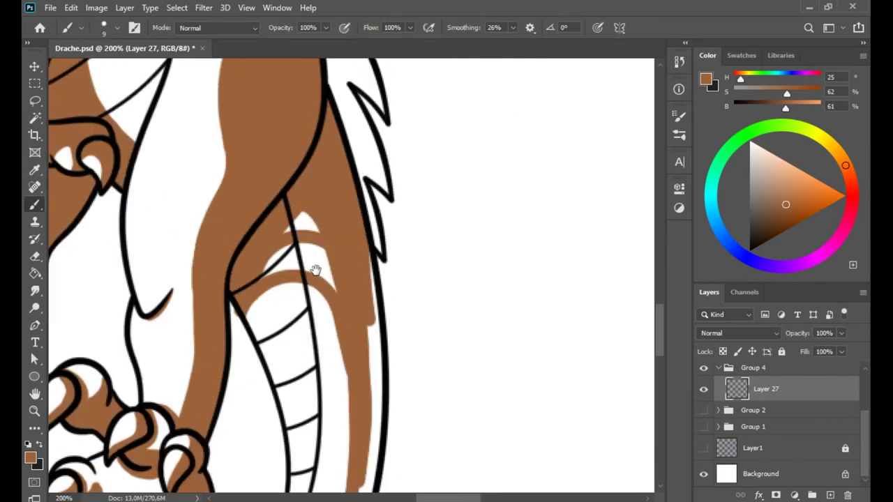
mouse_move(307, 251)
mouse_down()
mouse_move(329, 275)
mouse_move(307, 230)
mouse_move(341, 419)
mouse_up()
scroll(329, 276, down, 3)
scroll(106, 405, down, 3)
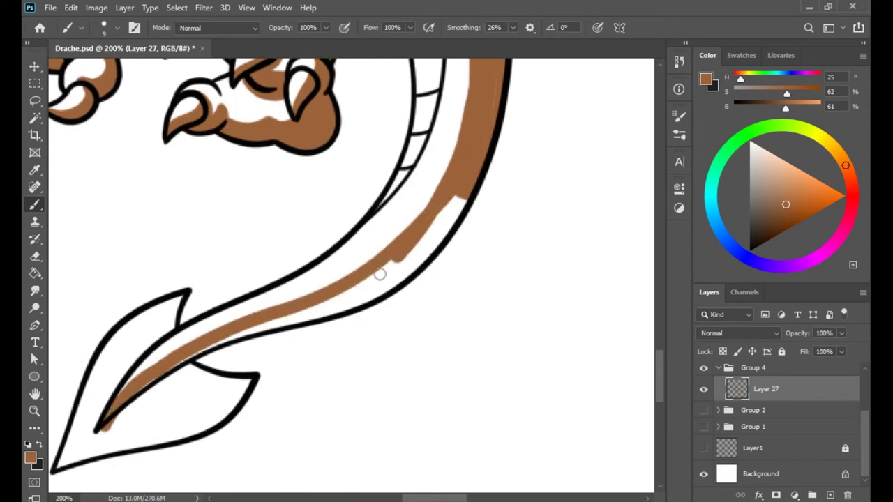
drag(379, 273, 105, 425)
Erase spill near the tail and paint brown along the tail to the fin tip's lower edge
key(e)
drag(222, 356, 269, 339)
key(b)
drag(391, 272, 453, 199)
scroll(335, 384, up, 5)
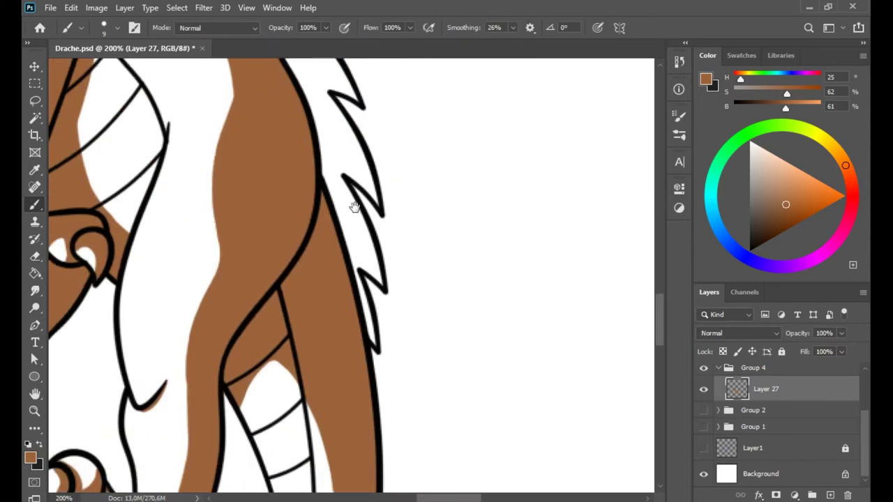
scroll(284, 240, down, 5)
drag(285, 240, 333, 296)
key(ctrl+z)
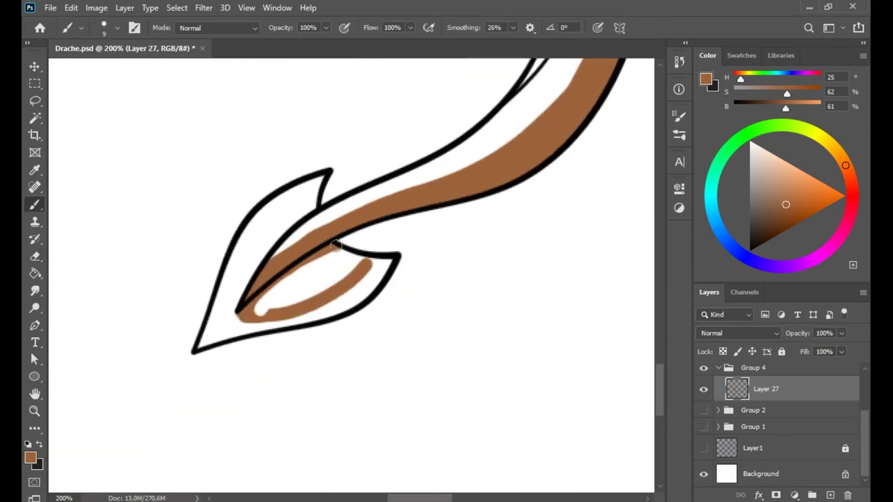
drag(336, 248, 390, 264)
drag(236, 318, 279, 289)
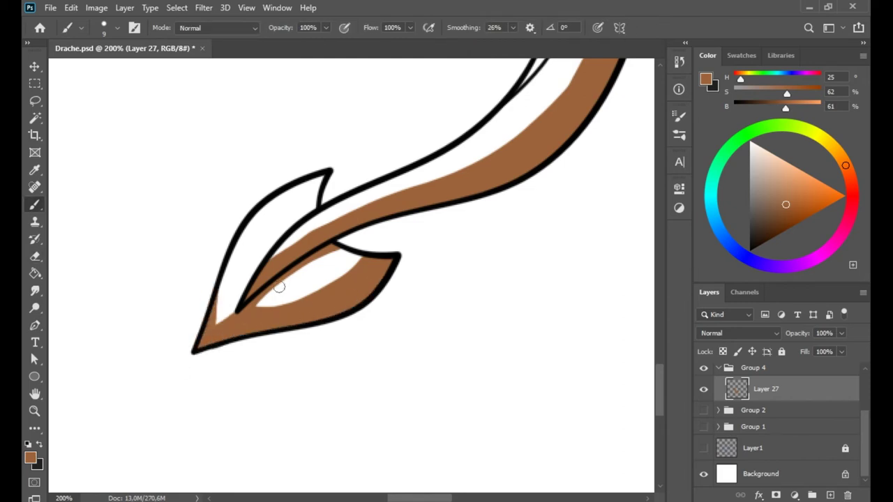
scroll(379, 321, up, 5)
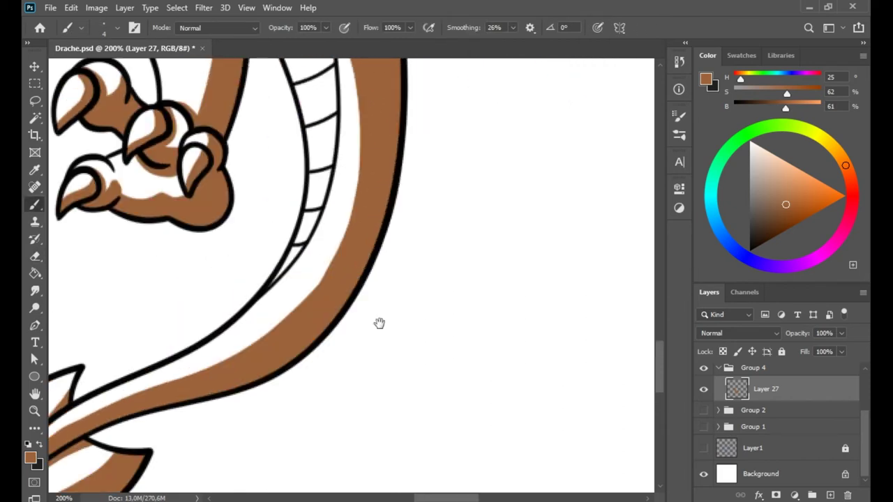
scroll(440, 360, up, 5)
scroll(425, 216, up, 5)
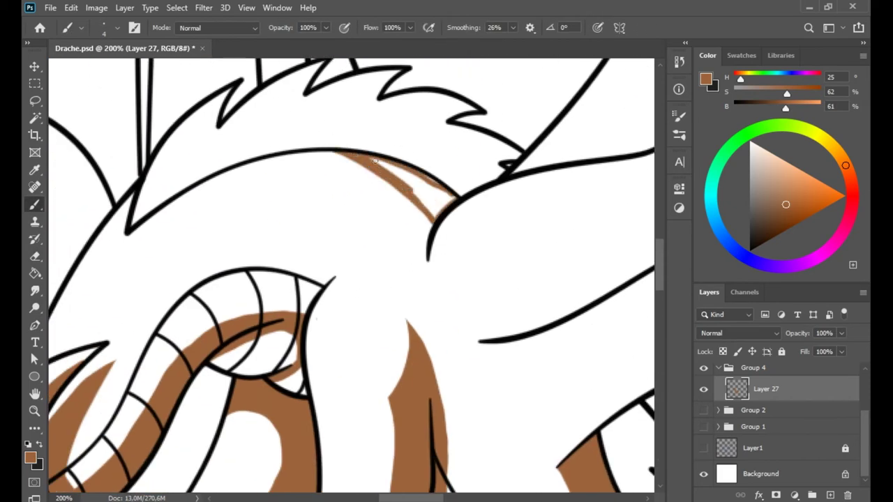
Magic-wand select the crest interior and begin painting it brown
scroll(416, 185, up, 3)
key(w)
click(398, 214)
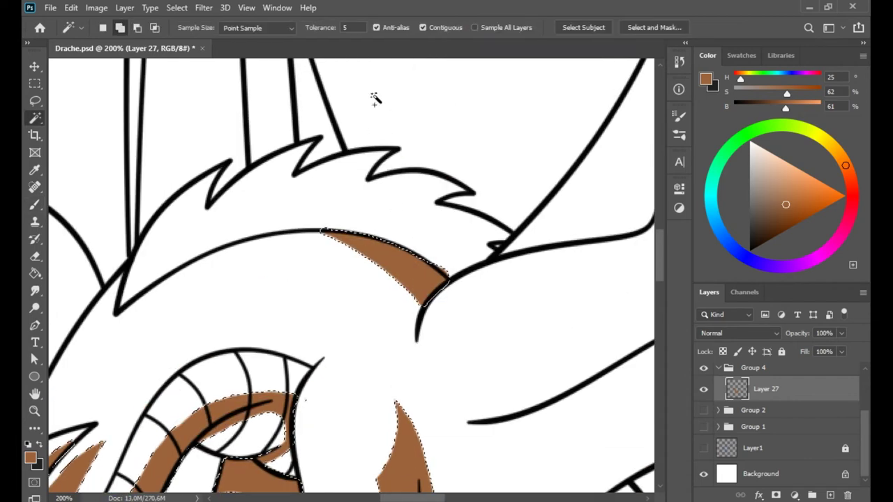
key(b)
drag(412, 244, 495, 237)
right_click(371, 217)
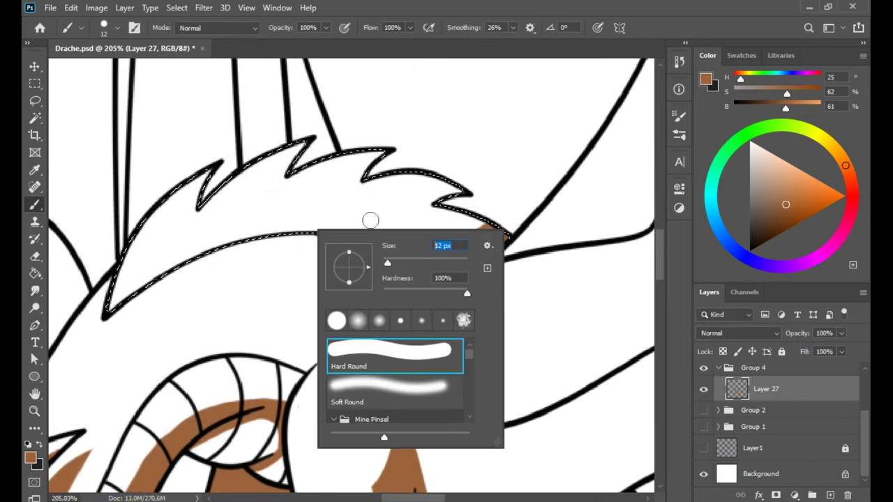
mouse_move(205, 174)
mouse_down()
mouse_move(189, 207)
mouse_move(209, 171)
mouse_up()
Fill the rest of the crest spikes brown, leaving small white gaps inside
mouse_move(192, 212)
mouse_down()
mouse_move(307, 171)
mouse_move(411, 176)
mouse_up()
mouse_move(359, 162)
mouse_down()
mouse_move(453, 187)
mouse_move(488, 231)
mouse_move(192, 199)
mouse_move(265, 183)
mouse_up()
drag(119, 275, 188, 202)
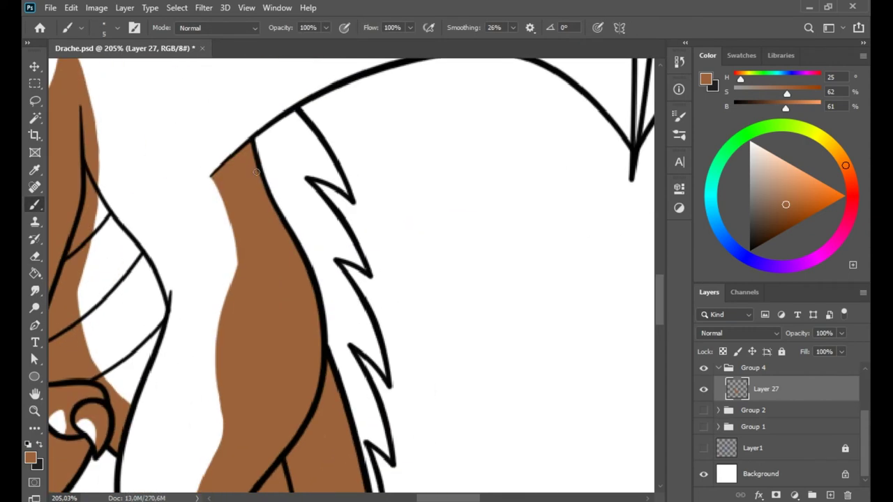
mouse_move(269, 129)
mouse_down()
mouse_move(352, 396)
mouse_move(265, 140)
mouse_up()
mouse_move(317, 209)
mouse_down()
mouse_move(363, 321)
mouse_move(282, 143)
mouse_up()
drag(341, 278, 369, 412)
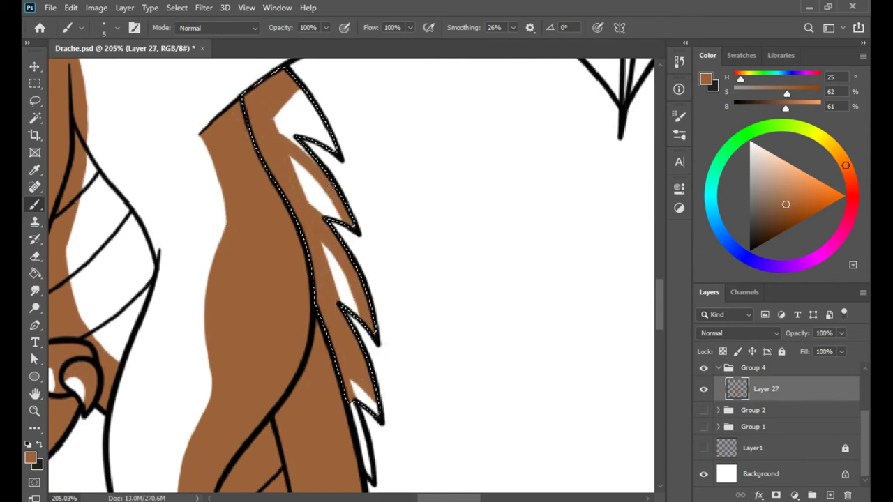
mouse_move(324, 209)
mouse_down()
mouse_move(282, 125)
mouse_move(303, 175)
mouse_up()
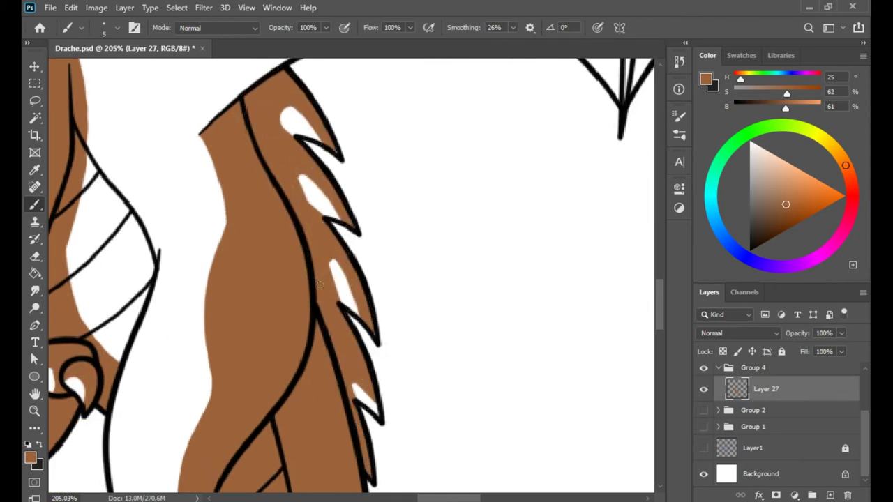
Pan the view up from the crest to bring the wing lines into view
drag(273, 238, 308, 255)
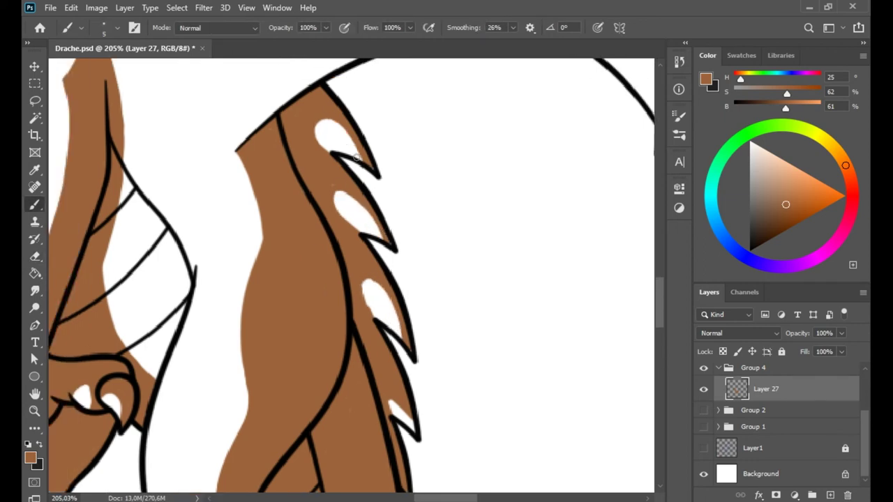
drag(357, 158, 333, 342)
drag(335, 133, 335, 231)
drag(380, 182, 380, 223)
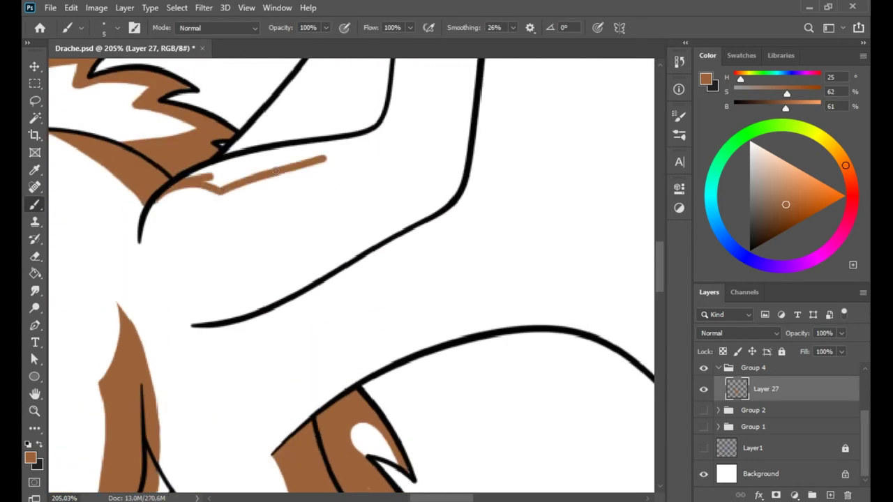
Paint brown along the upper wing bones, including the diagonal bone
key(e)
key(b)
drag(202, 317, 443, 197)
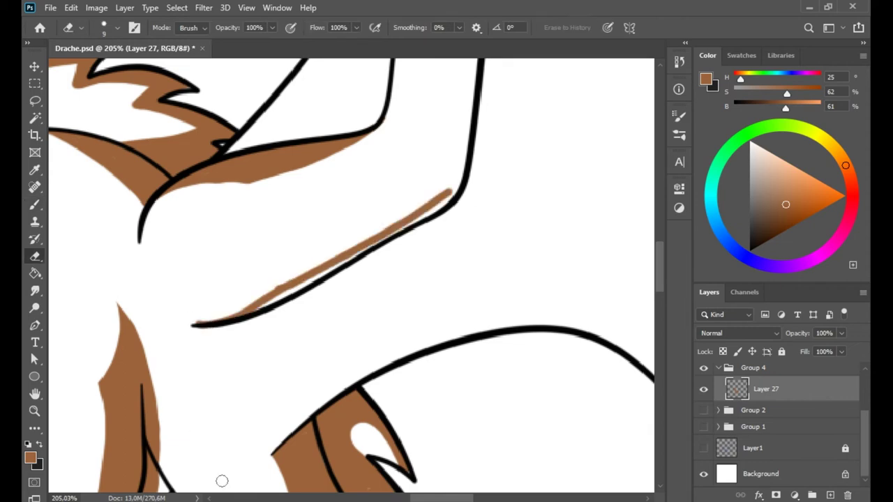
drag(313, 209, 209, 269)
drag(339, 84, 299, 342)
mouse_move(315, 148)
mouse_down()
mouse_move(299, 348)
mouse_move(306, 335)
mouse_up()
drag(283, 127, 261, 488)
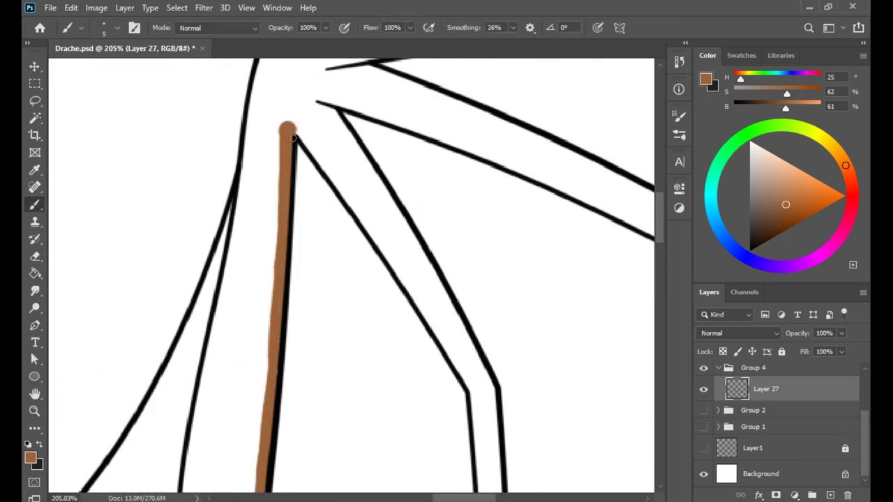
drag(323, 108, 362, 162)
mouse_move(334, 293)
mouse_down()
mouse_move(366, 152)
mouse_move(309, 212)
mouse_up()
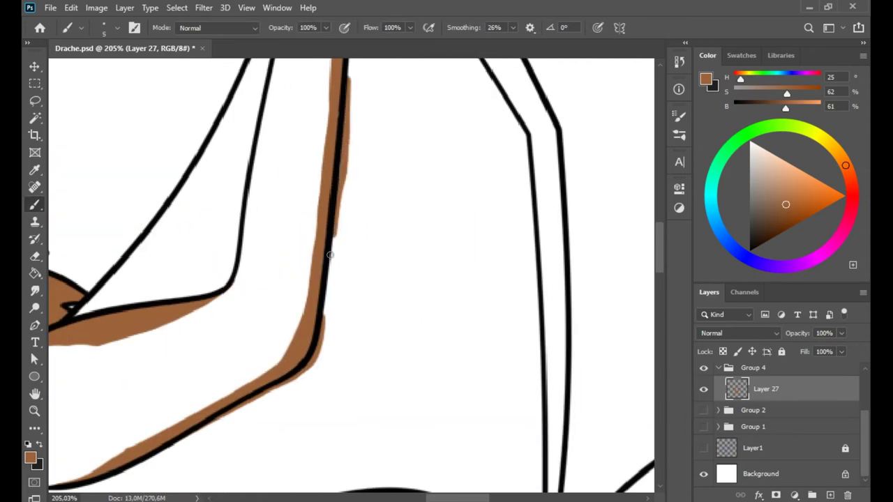
Line the lower wing bone brown and erase the overshoot past the line
mouse_move(339, 185)
mouse_down()
mouse_move(355, 373)
mouse_move(307, 141)
mouse_move(410, 326)
mouse_up()
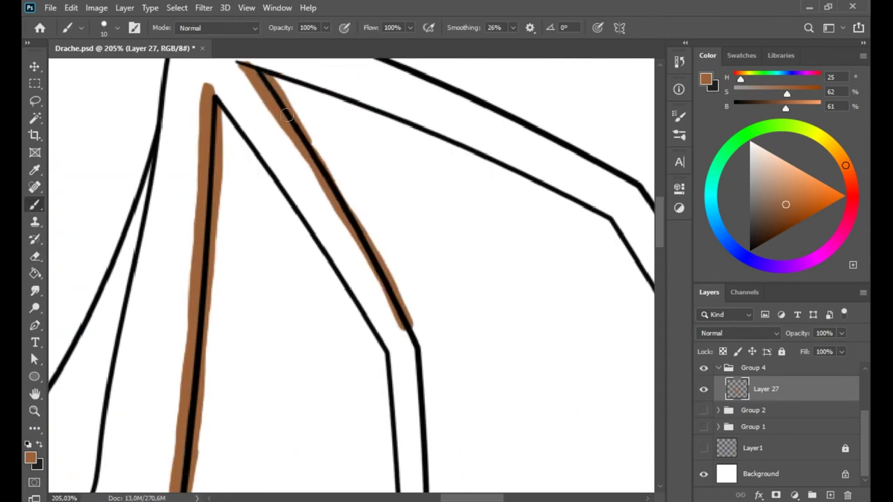
drag(355, 236, 390, 363)
mouse_move(391, 209)
mouse_down()
mouse_move(415, 428)
mouse_move(463, 213)
mouse_up()
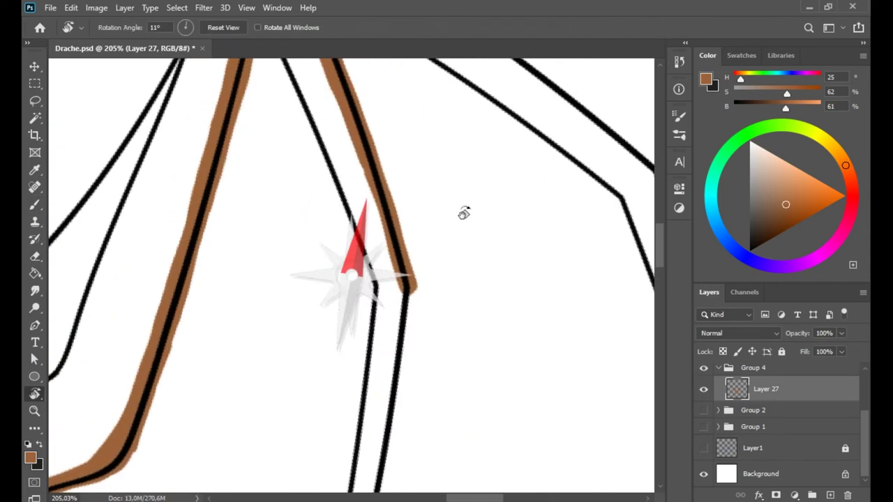
drag(411, 287, 380, 450)
drag(385, 403, 349, 297)
key(e)
drag(386, 203, 335, 84)
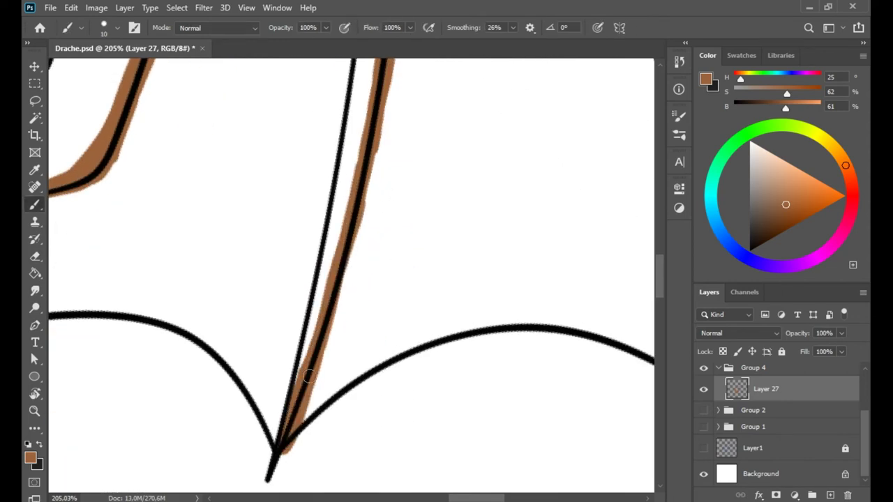
mouse_move(289, 450)
mouse_down()
mouse_move(303, 437)
mouse_move(338, 289)
mouse_move(425, 229)
mouse_move(315, 133)
mouse_move(325, 160)
mouse_move(299, 389)
mouse_move(424, 174)
mouse_up()
Extend the brown down to the lines' junction and along another wing bone
key(r)
key(b)
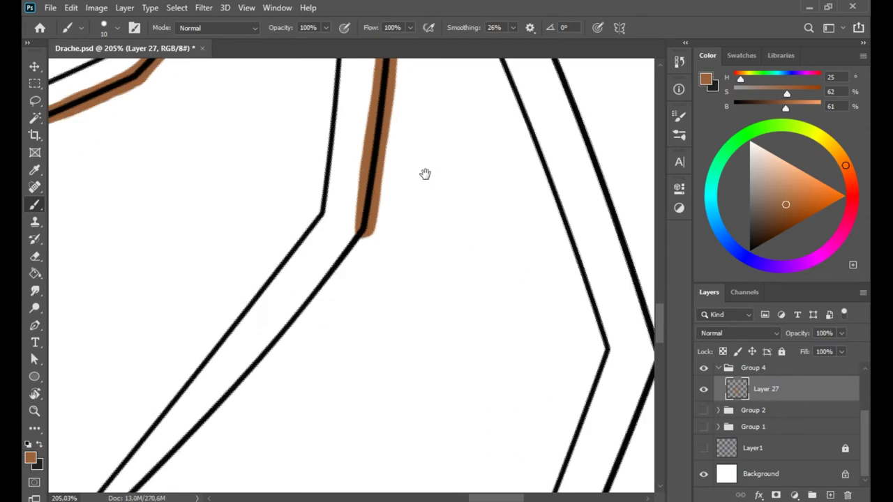
drag(341, 227, 307, 390)
mouse_move(307, 391)
mouse_down()
mouse_move(344, 323)
mouse_move(307, 391)
mouse_up()
drag(306, 418, 363, 175)
drag(365, 209, 286, 447)
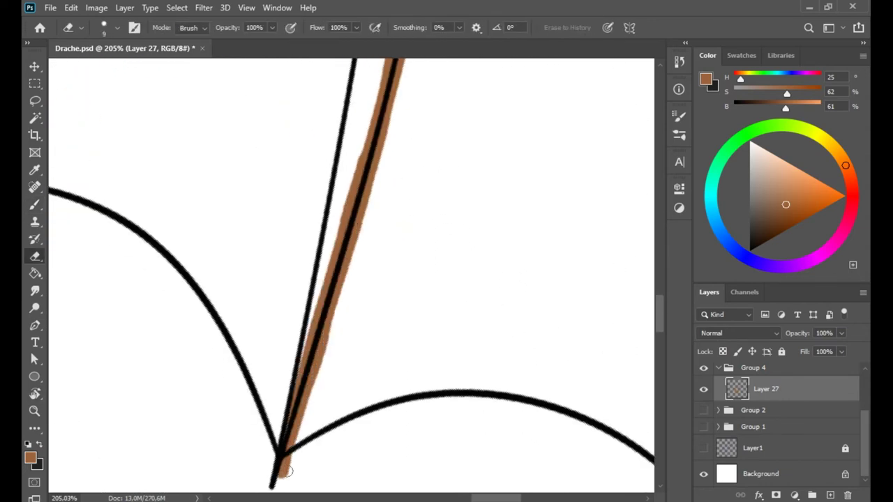
mouse_move(334, 271)
mouse_down()
mouse_move(344, 83)
mouse_move(339, 309)
mouse_move(314, 219)
mouse_move(313, 102)
mouse_move(328, 279)
mouse_up()
drag(239, 369, 299, 223)
mouse_move(333, 113)
mouse_down()
mouse_move(265, 233)
mouse_move(198, 418)
mouse_up()
Line the inner edges and left wing bone brown, erasing stray brown beside them
key(e)
key(b)
key(b)
mouse_move(301, 254)
mouse_down()
mouse_move(328, 214)
mouse_move(417, 132)
mouse_move(240, 158)
mouse_move(307, 221)
mouse_move(304, 137)
mouse_up()
drag(262, 125, 293, 384)
key(e)
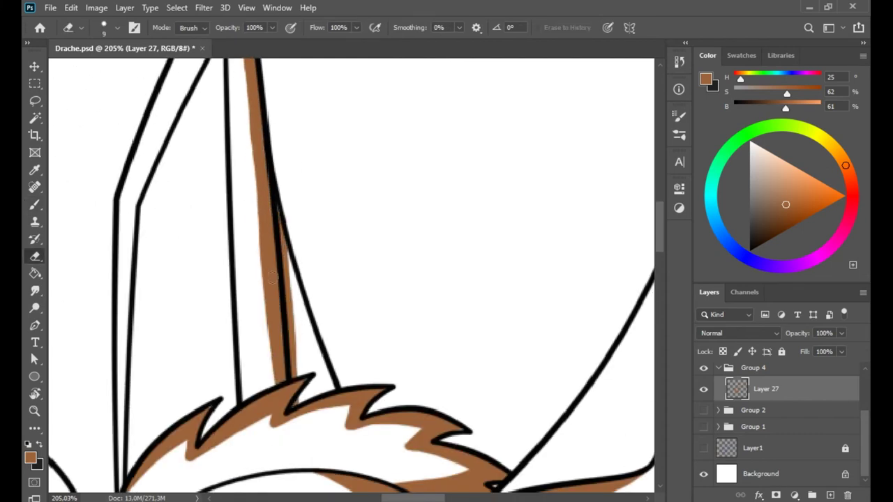
drag(254, 84, 290, 219)
key(b)
mouse_move(170, 133)
mouse_down()
mouse_move(162, 300)
mouse_move(132, 418)
mouse_up()
mouse_move(136, 310)
mouse_down()
mouse_move(209, 150)
mouse_move(186, 240)
mouse_move(349, 235)
mouse_move(474, 209)
mouse_up()
mouse_move(105, 370)
mouse_down()
mouse_move(184, 174)
mouse_move(152, 282)
mouse_move(296, 94)
mouse_move(284, 166)
mouse_up()
Zoom out to the whole dragon, add Layer 28 and hide Layer 27
key(e)
key(b)
scroll(238, 205, up, 5)
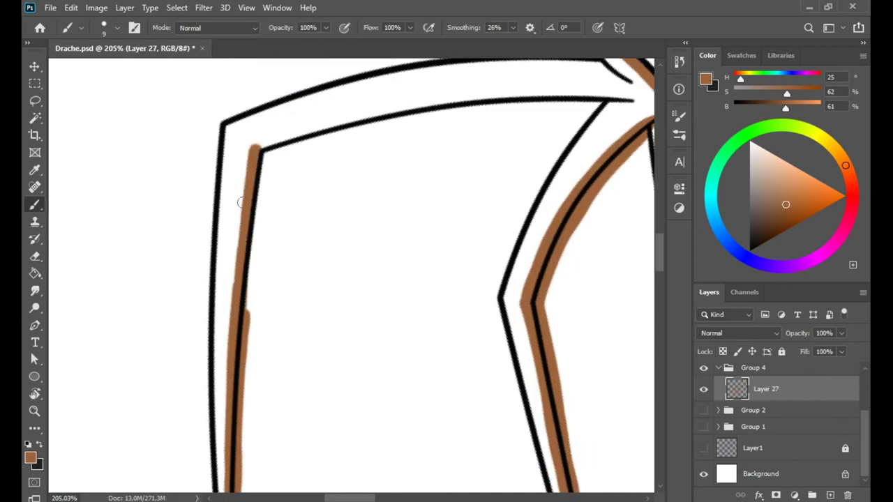
scroll(246, 250, up, 3)
scroll(251, 248, up, 3)
scroll(276, 244, up, 3)
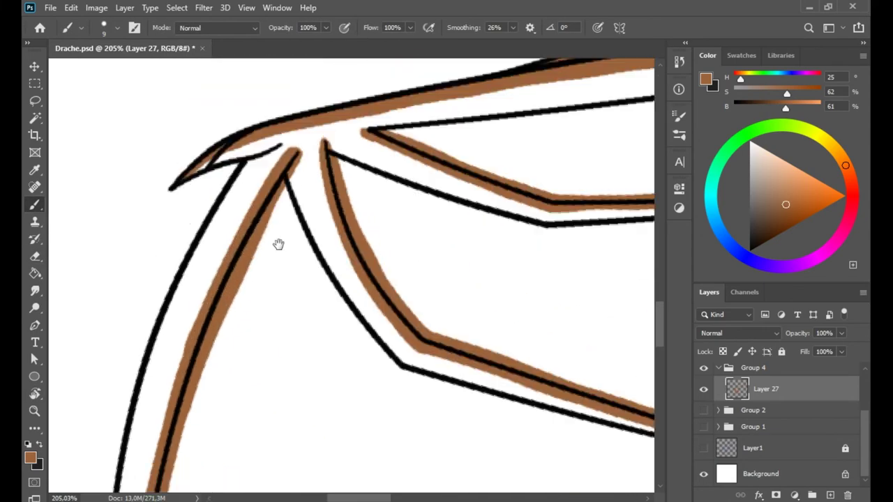
key(z)
key(ctrl+0)
key(w)
click(455, 235)
Paint soft brown shading across the right wing membrane with a large brush
key(ctrl+shift+alt+n)
key(b)
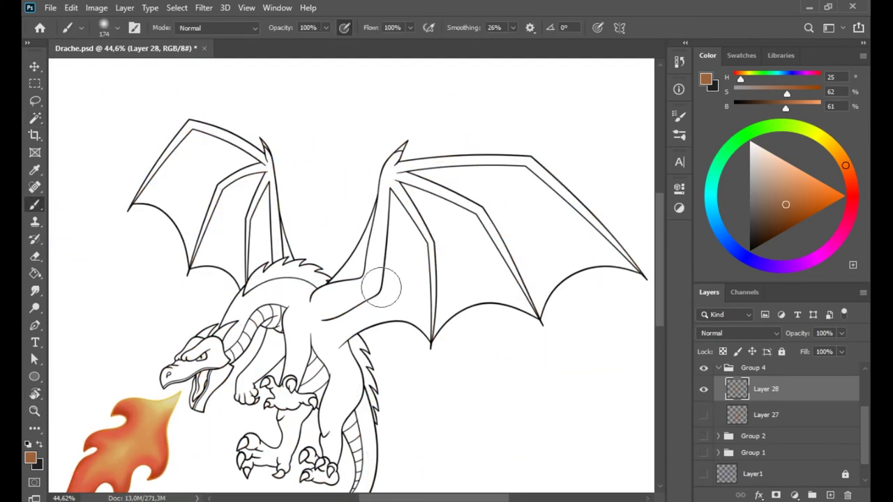
drag(429, 321, 382, 185)
key(ctrl+z)
drag(429, 321, 384, 185)
drag(349, 292, 390, 174)
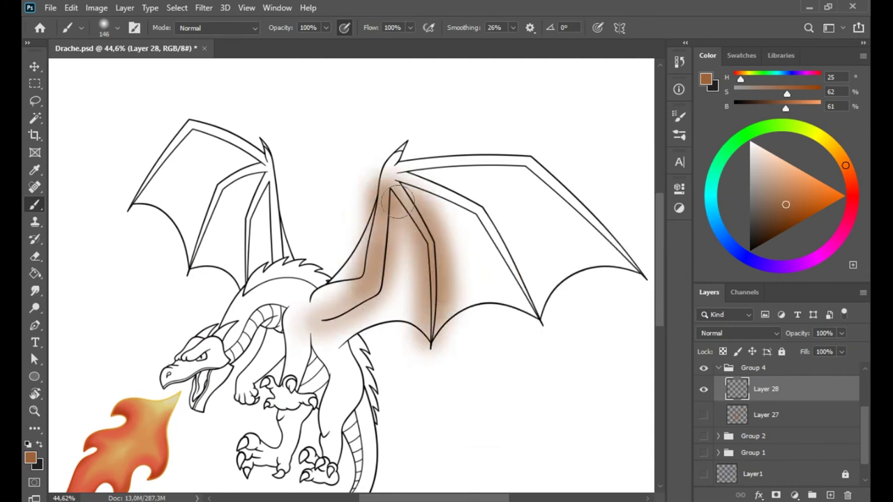
key(z)
click(382, 206)
key(ctrl+0)
Trim the shading to the right wing, erasing spill off the shoulder and below
key(w)
click(342, 273)
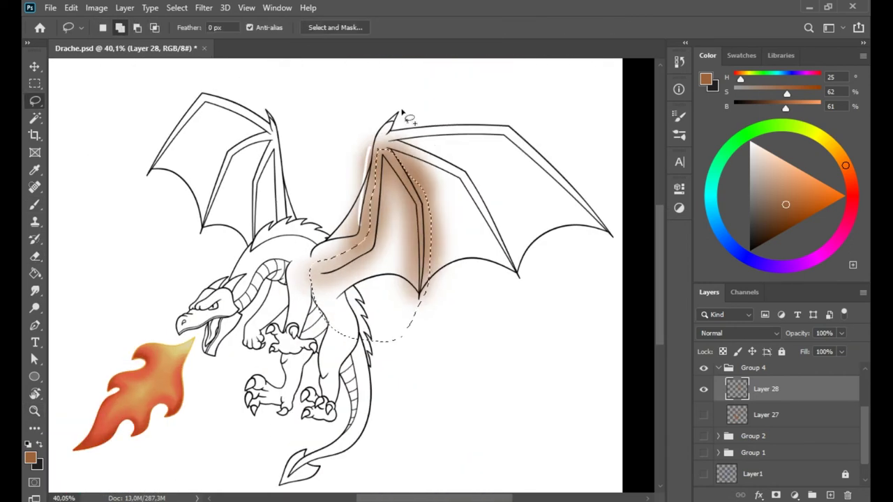
key(Delete)
key(ctrl+d)
key(z)
click(342, 273)
key(e)
drag(342, 230, 299, 258)
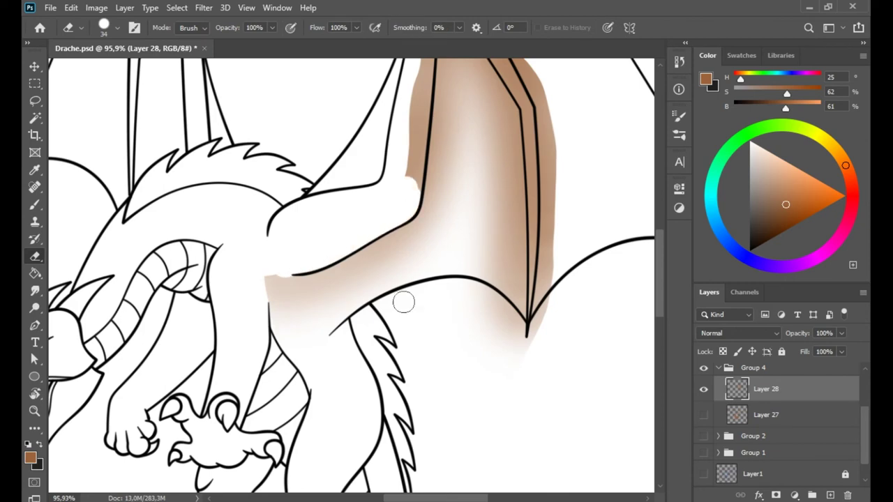
drag(404, 301, 559, 298)
With a smaller eraser, clean the shading off the wing bone lines
right_click(293, 282)
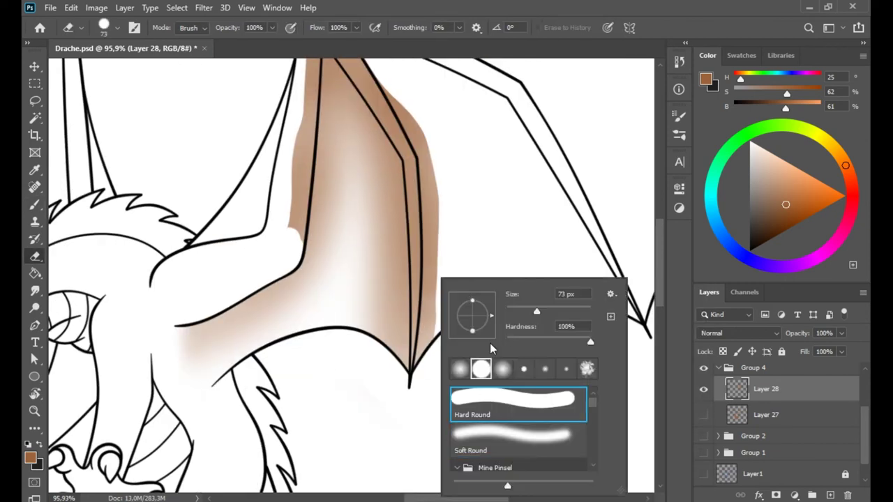
drag(303, 302, 419, 300)
mouse_move(437, 125)
mouse_down()
mouse_move(465, 152)
mouse_move(481, 71)
mouse_up()
drag(427, 251, 454, 351)
drag(419, 140, 390, 348)
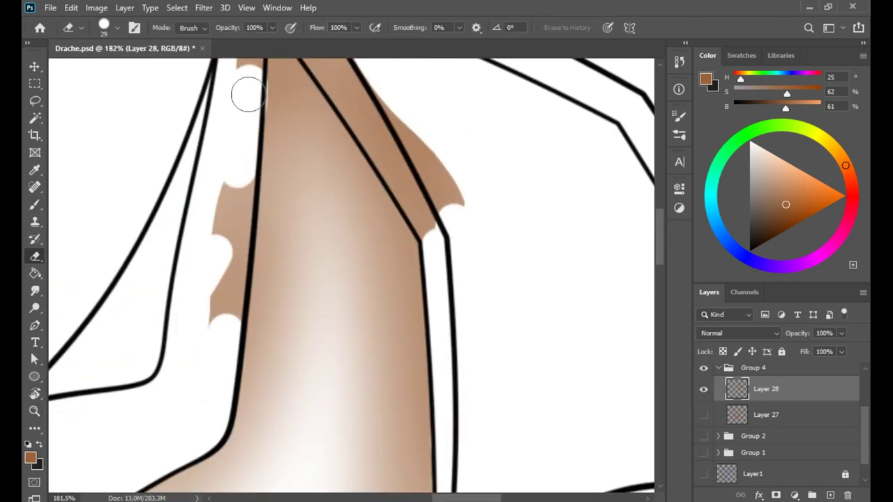
drag(244, 90, 251, 174)
mouse_move(251, 174)
mouse_down()
mouse_move(349, 130)
mouse_move(467, 319)
mouse_up()
key(ctrl+0)
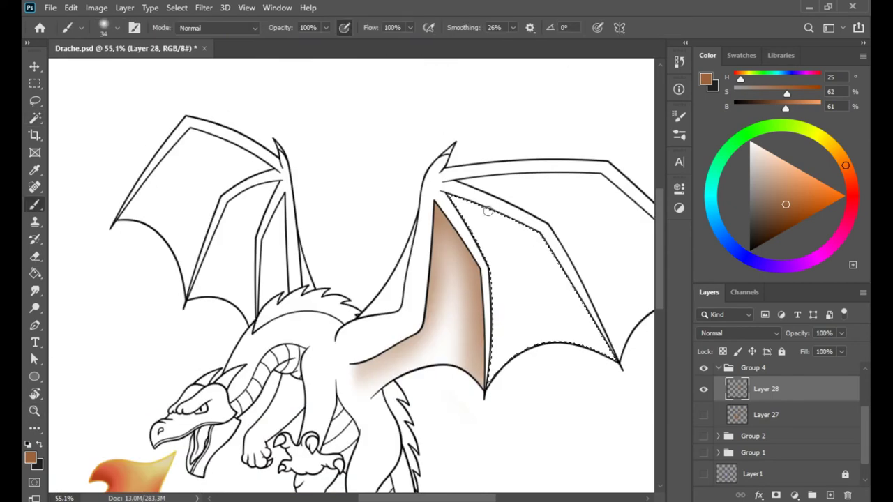
Shade the wing panels soft brown, using a Magic Wand selection for the left panels
key(w)
key(b)
right_click(322, 246)
drag(272, 209, 279, 293)
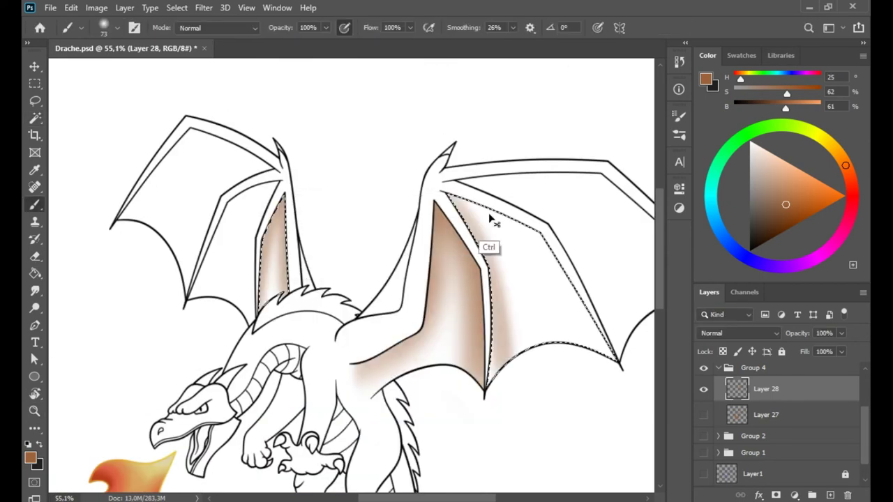
drag(488, 219, 572, 293)
key(w)
click(230, 244)
key(b)
drag(272, 196, 230, 307)
drag(418, 231, 377, 307)
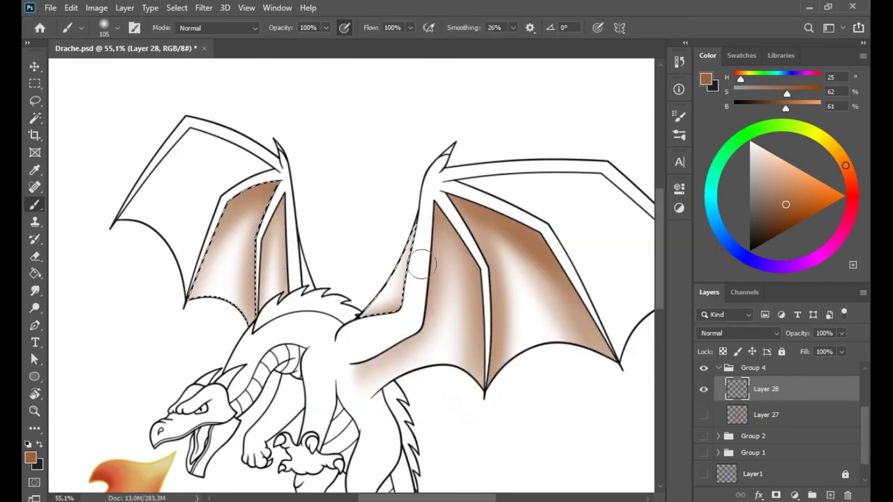
Shade the left wing's outer panel, then reveal Layer 27 and pick pale yellow
key(w)
shift+click(174, 209)
key(b)
drag(187, 323, 209, 175)
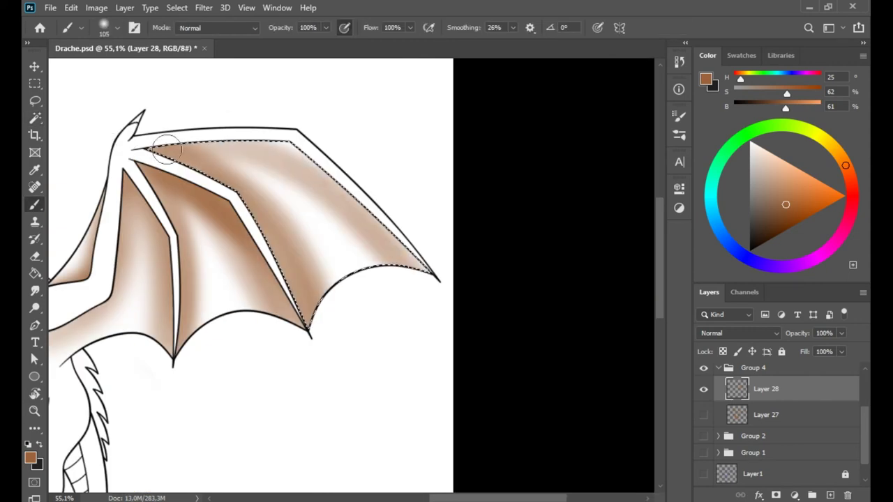
key(ctrl+d)
click(703, 415)
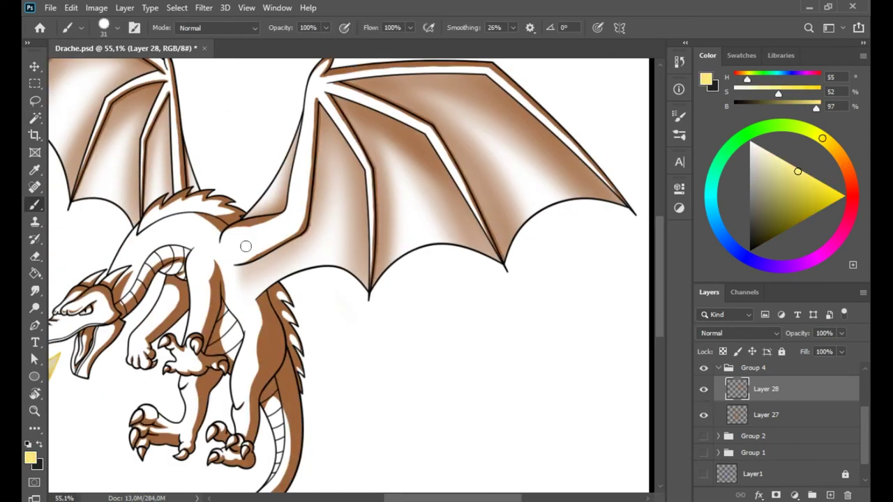
key(z)
click(90, 307)
On a new layer, paint yellow highlights along the dragon's lower jaw and horns
key(b)
click(829, 495)
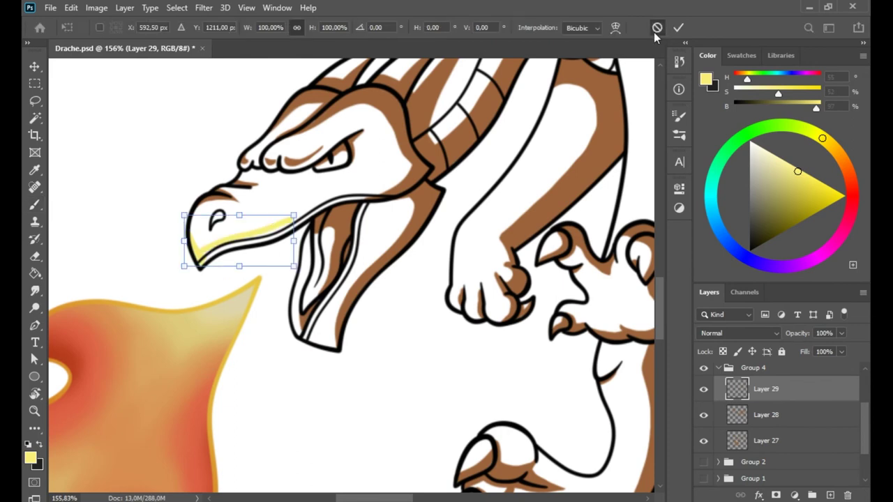
drag(212, 241, 197, 261)
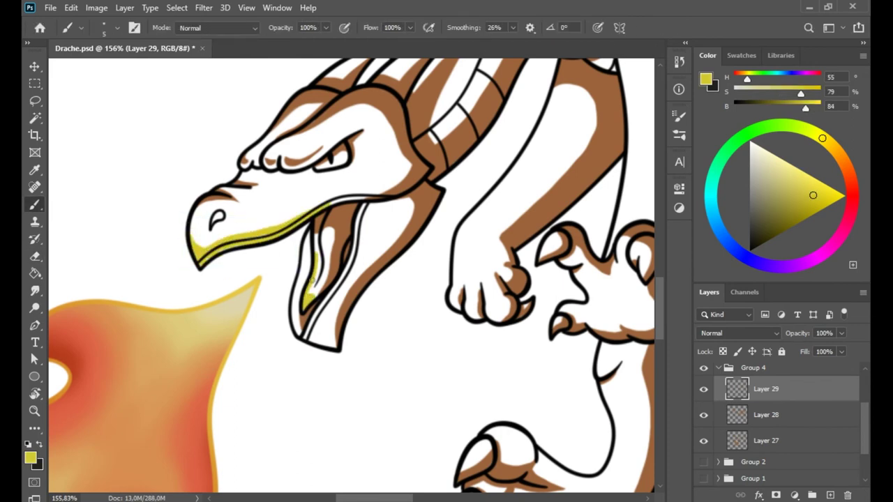
key(e)
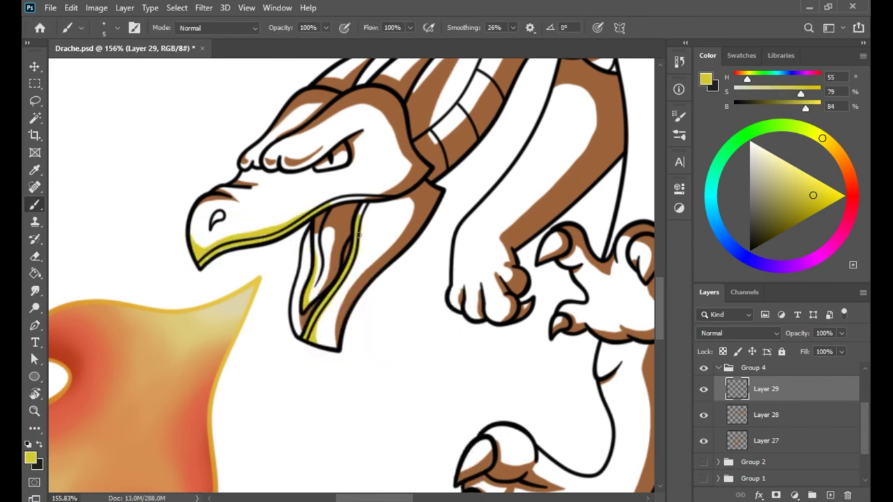
key(e)
key(b)
scroll(325, 219, up, 2)
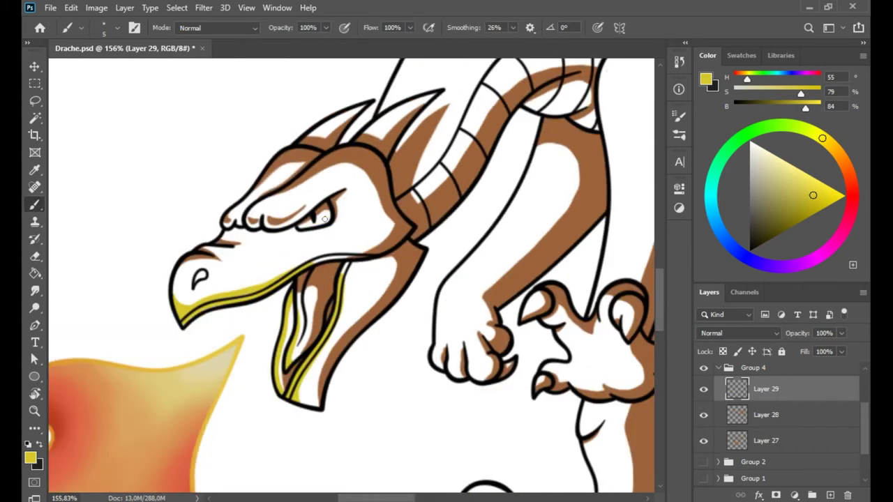
key(e)
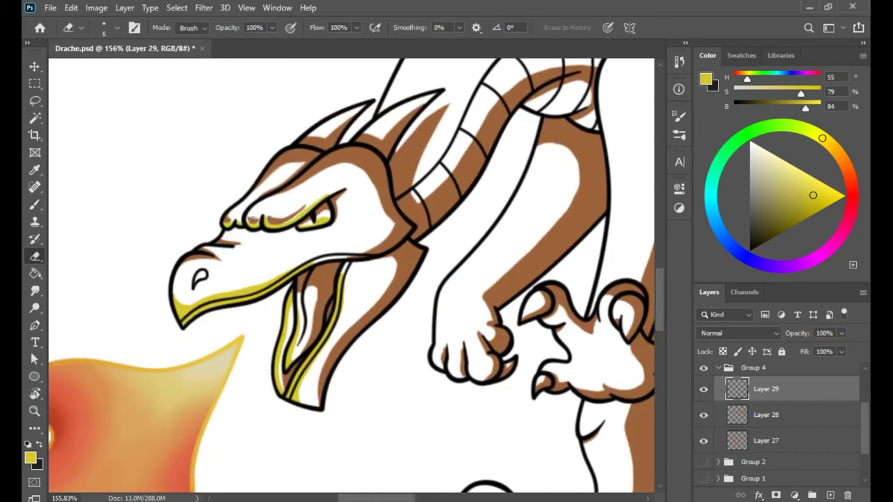
key(b)
drag(314, 132, 408, 105)
scroll(447, 263, down, 1)
Dab a soft yellow glow, then paint a small hard-round highlight along the arm outline
right_click(447, 263)
click(418, 404)
click(350, 258)
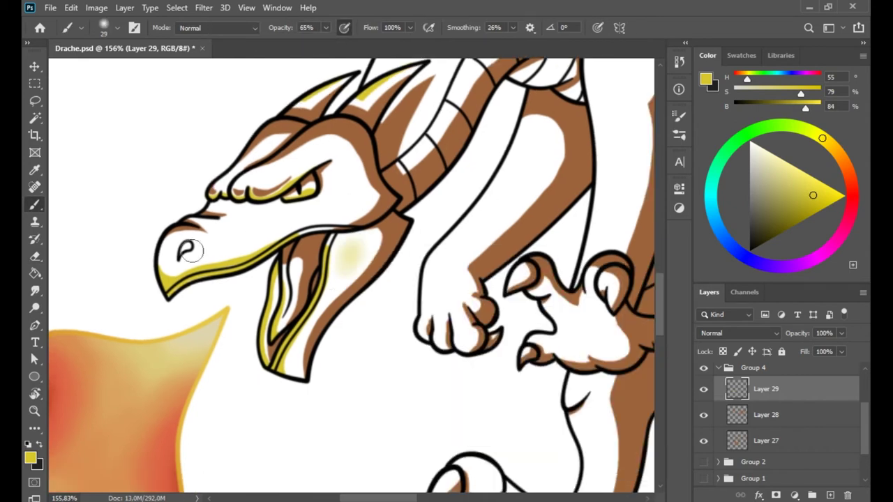
scroll(487, 170, up, 1)
scroll(487, 170, right, 2)
right_click(388, 270)
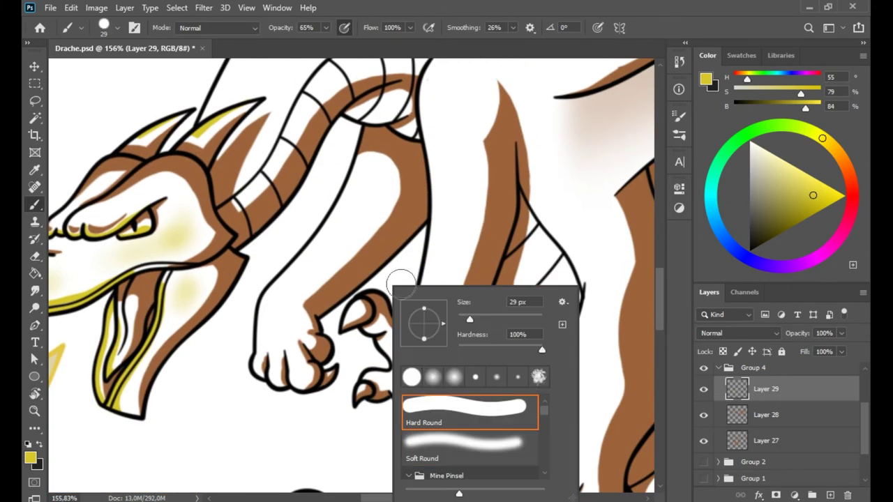
double_click(446, 415)
drag(324, 225, 260, 349)
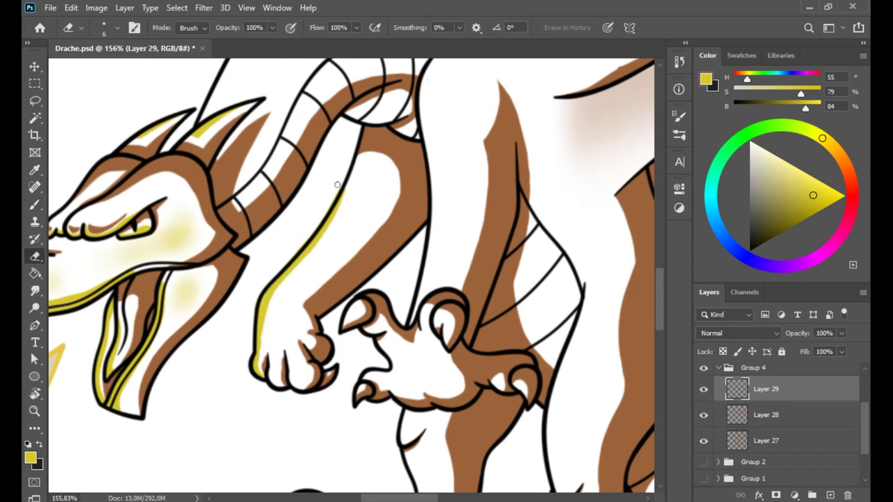
Add yellow highlights inside the claws
key(e)
key(b)
scroll(275, 368, down, 1)
scroll(275, 368, right, 1)
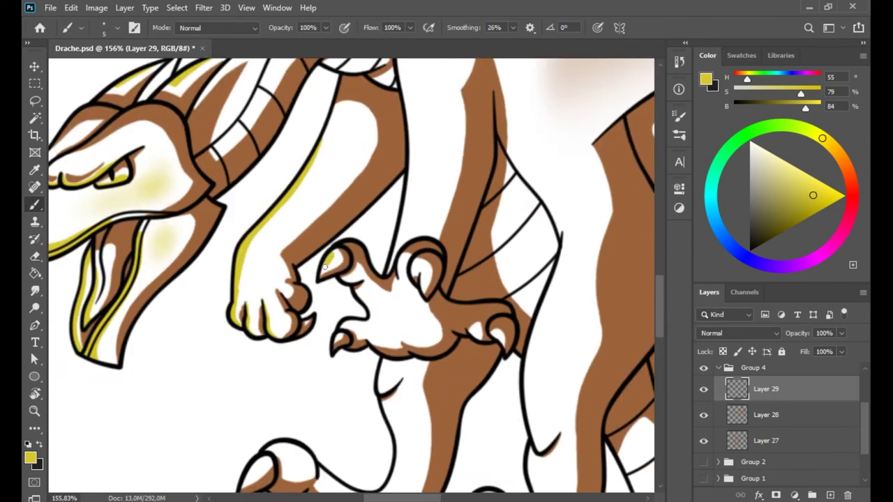
drag(421, 277, 399, 270)
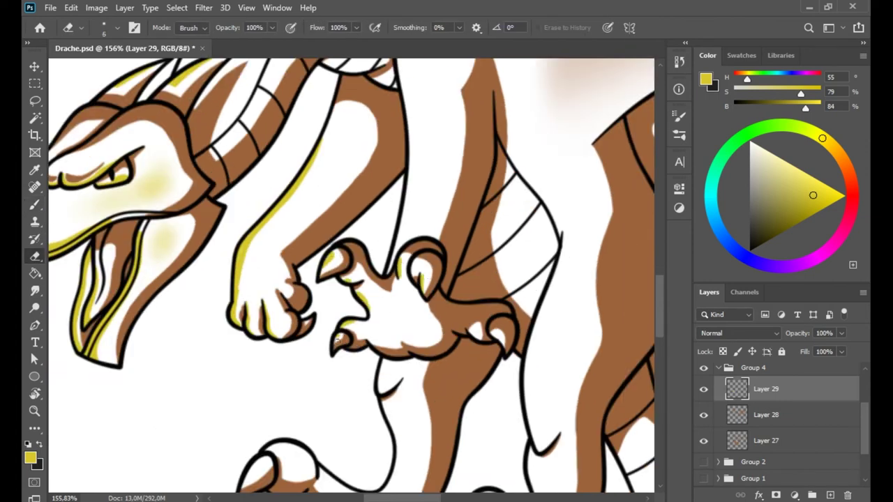
scroll(500, 332, down, 2)
scroll(499, 333, left, 1)
Paint yellow highlights along the outer and inner leg outlines
drag(422, 239, 416, 272)
scroll(353, 252, left, 1)
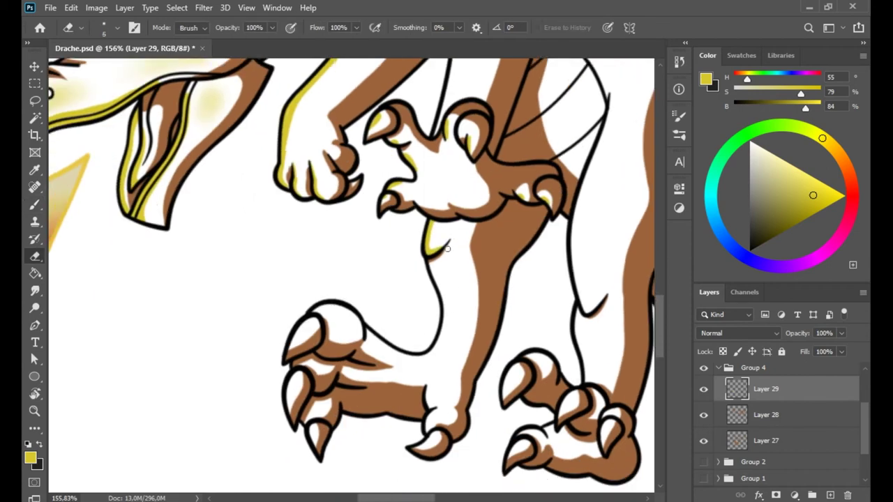
scroll(354, 253, down, 1)
drag(464, 215, 477, 291)
key(e)
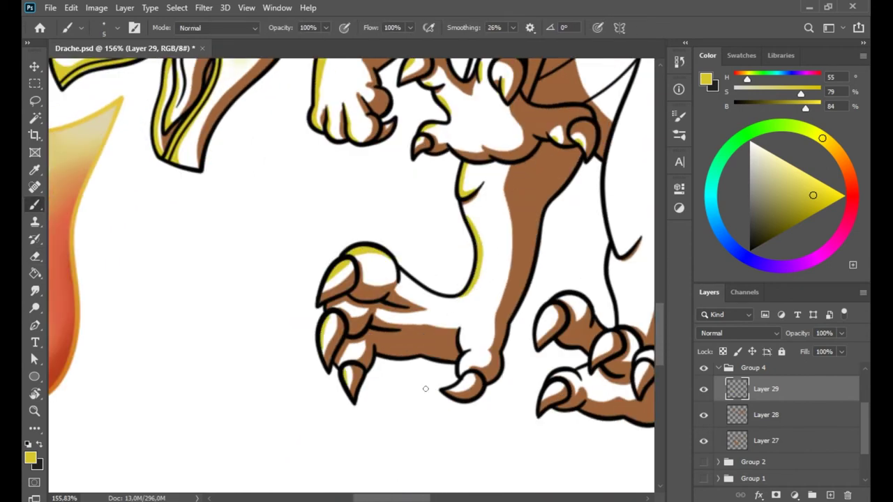
scroll(453, 314, down, 1)
scroll(454, 314, right, 2)
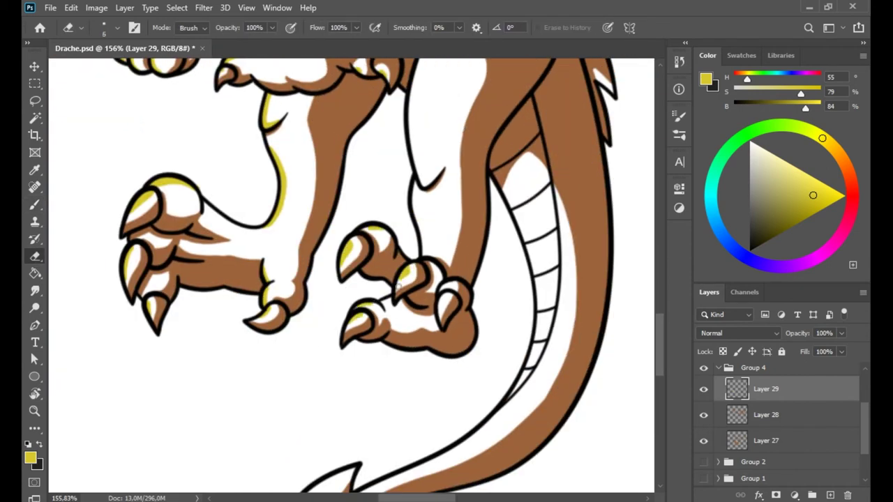
drag(412, 189, 421, 248)
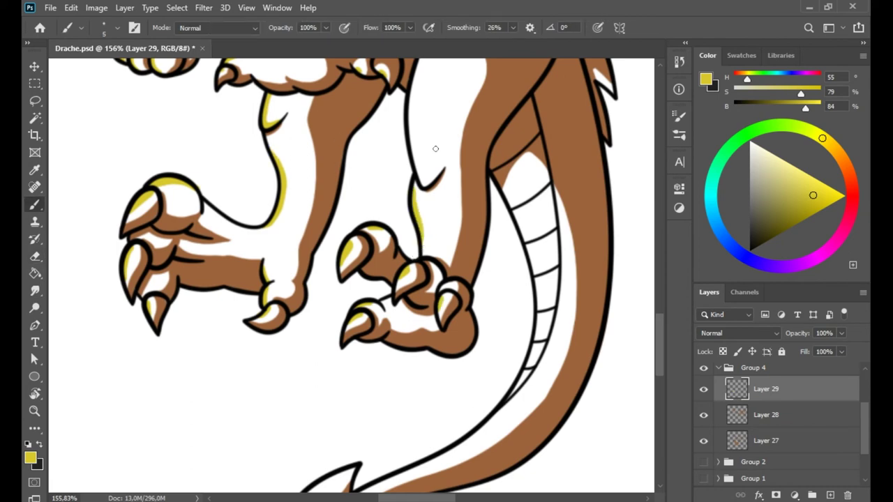
Paint a yellow highlight stroke along the horn outline
scroll(409, 98, up, 1)
scroll(392, 189, right, 2)
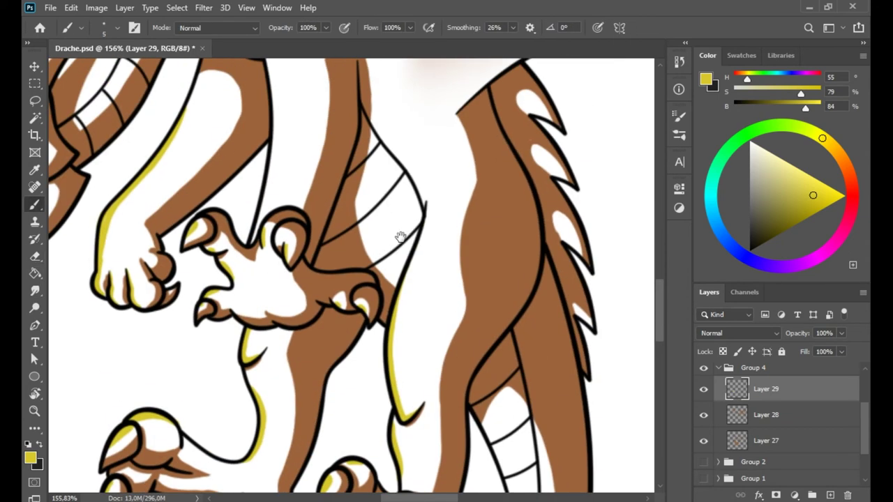
drag(269, 283, 278, 220)
drag(337, 133, 428, 255)
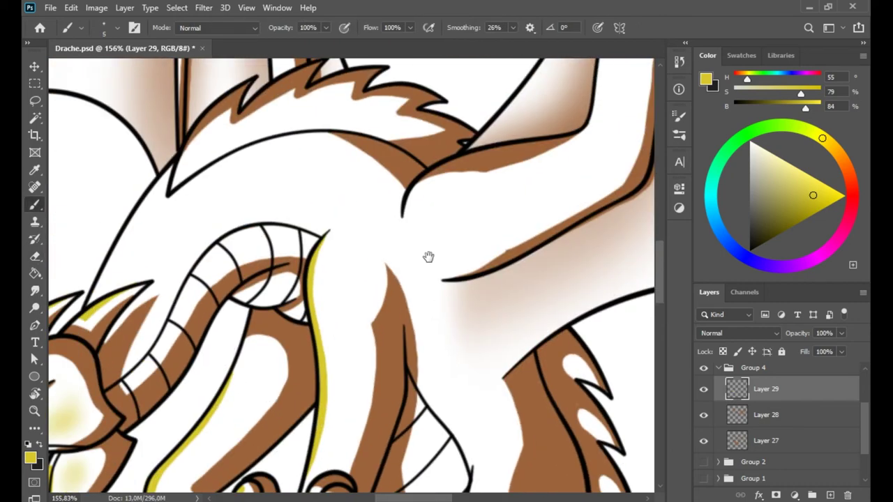
drag(202, 139, 132, 266)
key(e)
key(b)
scroll(209, 237, right, 3)
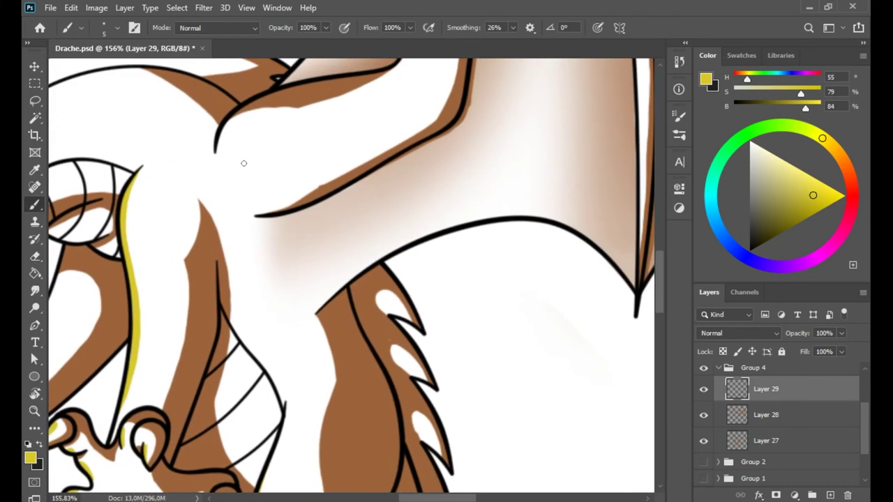
right_click(300, 241)
scroll(327, 39, down, 5)
key(Escape)
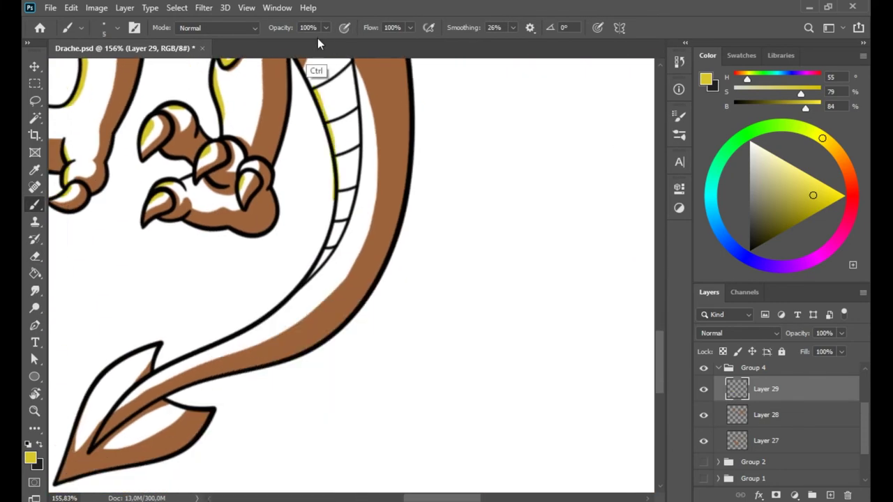
Highlight the tail's inner edge and fin, erasing stray yellow near the tail
key(e)
drag(221, 343, 279, 319)
key(b)
drag(210, 293, 378, 173)
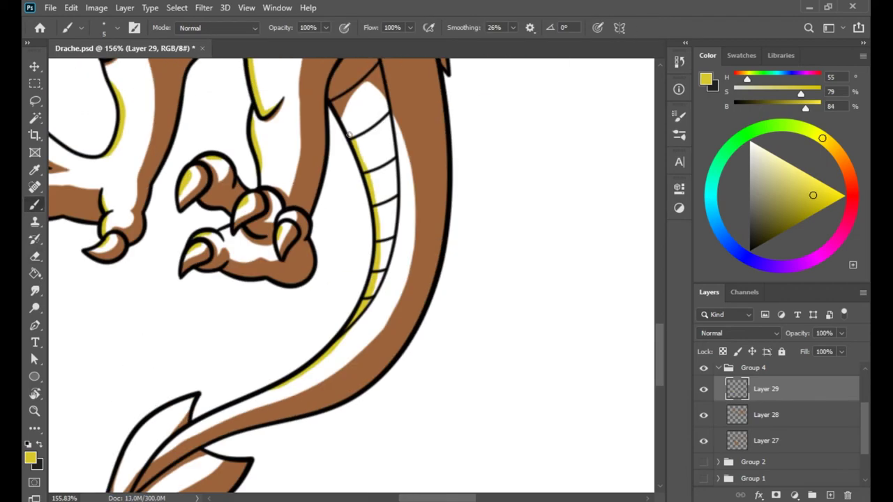
drag(326, 226, 261, 288)
key(e)
drag(303, 238, 261, 291)
key(b)
Paint yellow highlights along the right and left wing edges, redrawing the lower stroke
scroll(364, 305, up, 5)
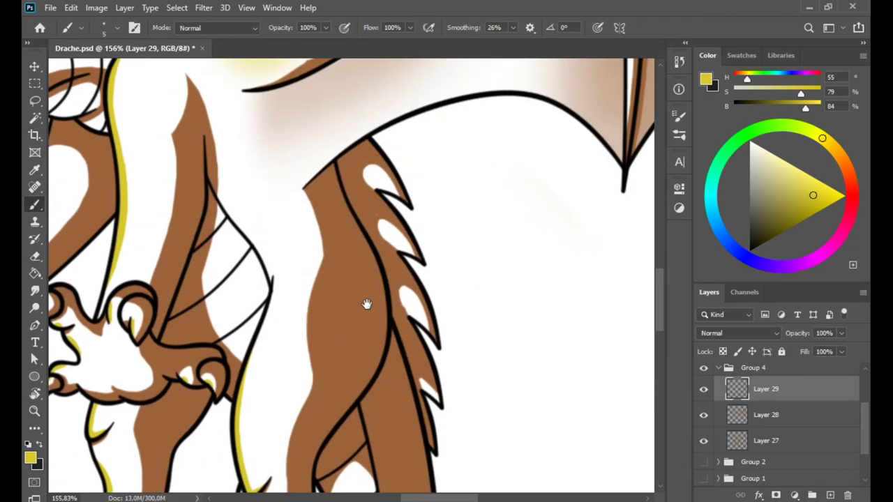
scroll(363, 215, up, 5)
scroll(336, 199, up, 4)
drag(328, 300, 369, 104)
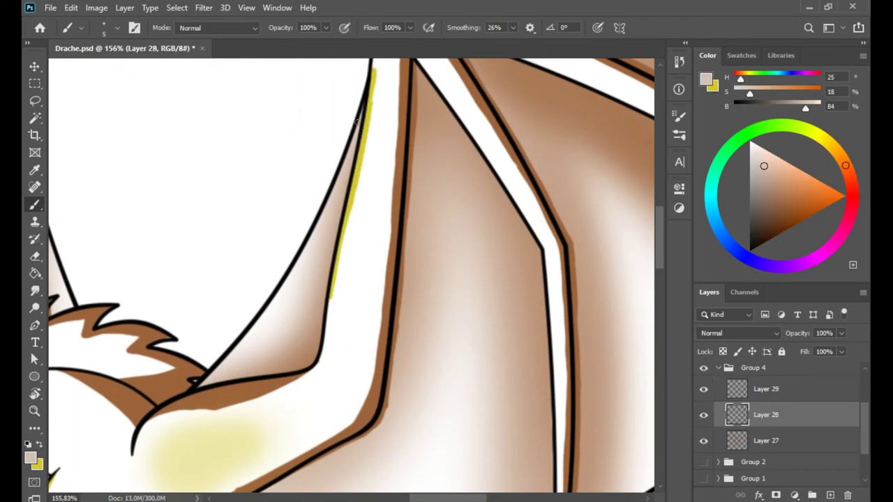
scroll(363, 195, up, 3)
drag(364, 183, 378, 77)
key(e)
key(b)
mouse_move(347, 279)
mouse_down()
mouse_move(324, 384)
mouse_move(353, 255)
mouse_up()
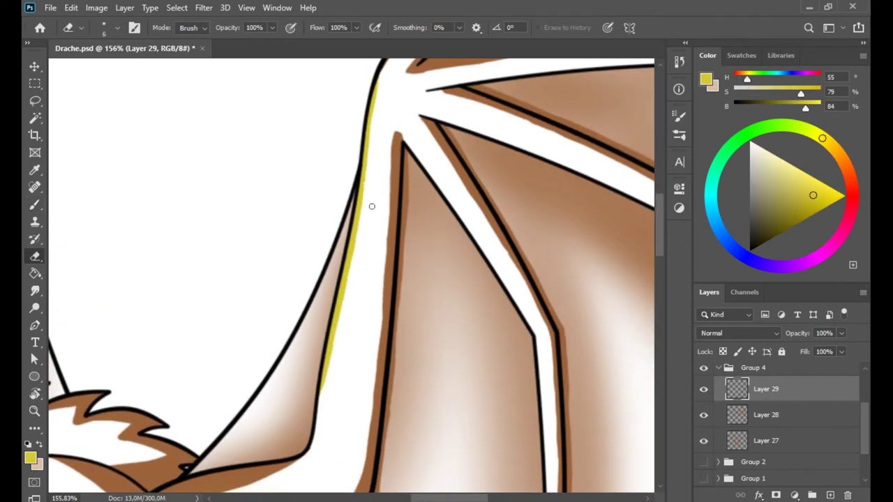
drag(370, 203, 435, 119)
drag(216, 73, 225, 291)
scroll(413, 118, up, 5)
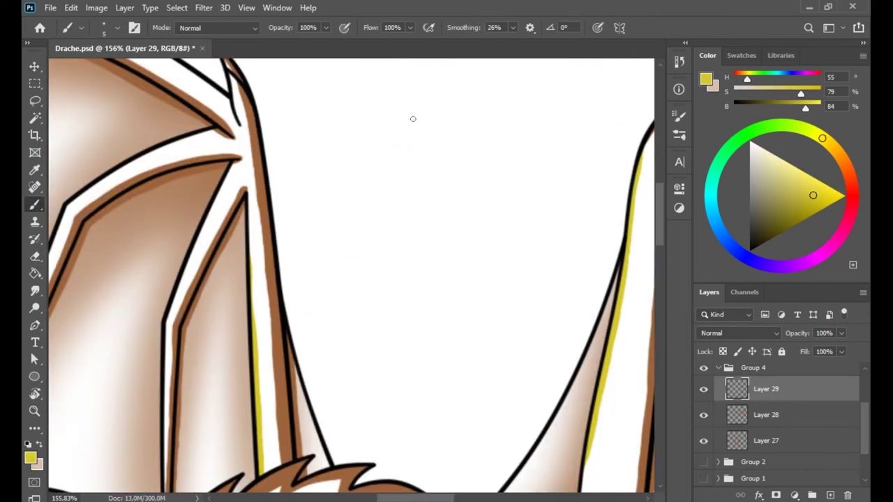
Sample the brown wing colour from the shading layer, then restore yellow on the highlight layer
click(765, 414)
click(766, 440)
alt+click(253, 245)
key(x)
key(alt+bracketright)
key(alt+bracketright)
ctrl+space+drag(252, 245, 329, 393)
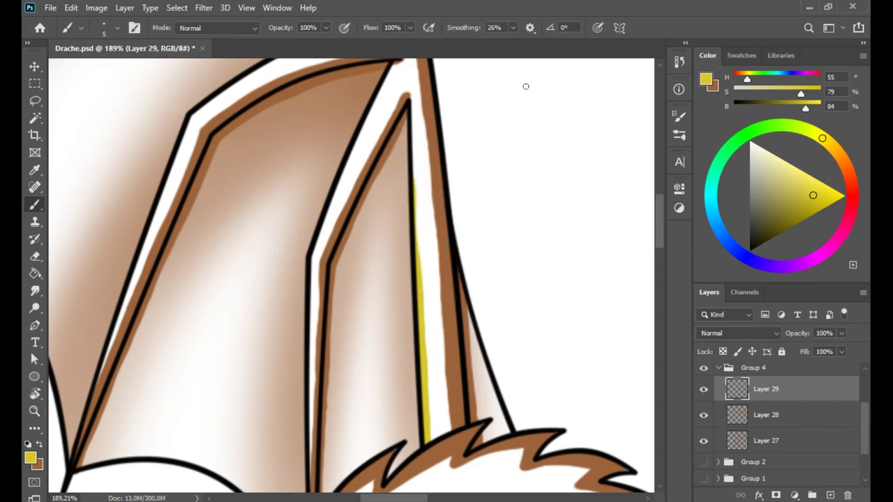
Highlight the wing-finger edges, the top wing edge and the dragon's back in yellow
mouse_move(312, 253)
mouse_down()
mouse_move(315, 321)
mouse_move(388, 329)
mouse_up()
drag(304, 108, 244, 244)
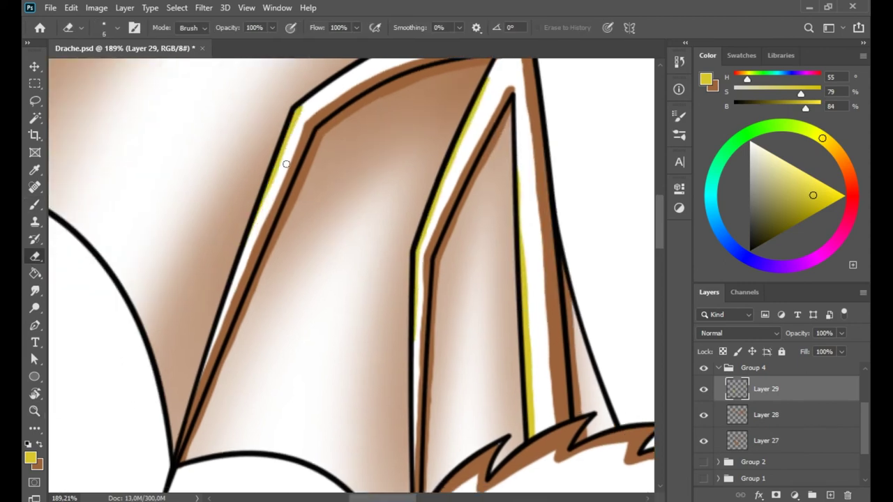
mouse_move(331, 104)
mouse_down()
mouse_move(352, 188)
mouse_move(468, 161)
mouse_up()
drag(168, 70, 219, 136)
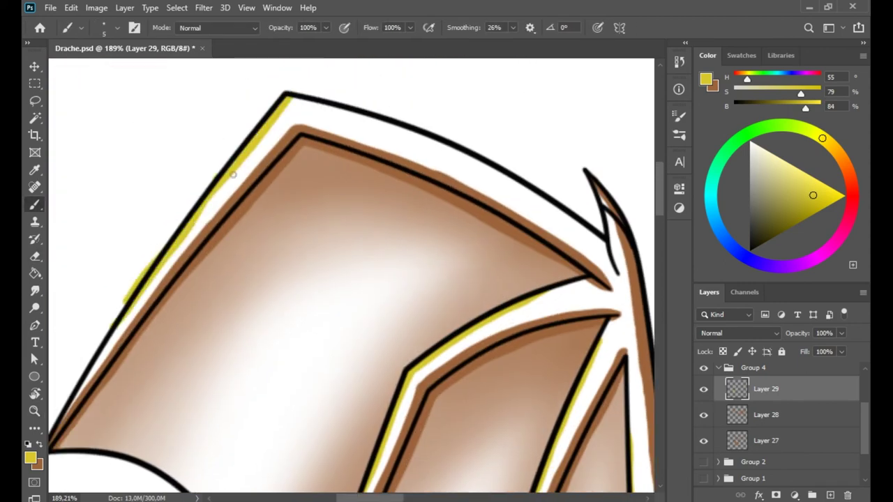
drag(290, 101, 418, 132)
mouse_move(614, 139)
mouse_down()
mouse_move(415, 124)
mouse_move(424, 128)
mouse_up()
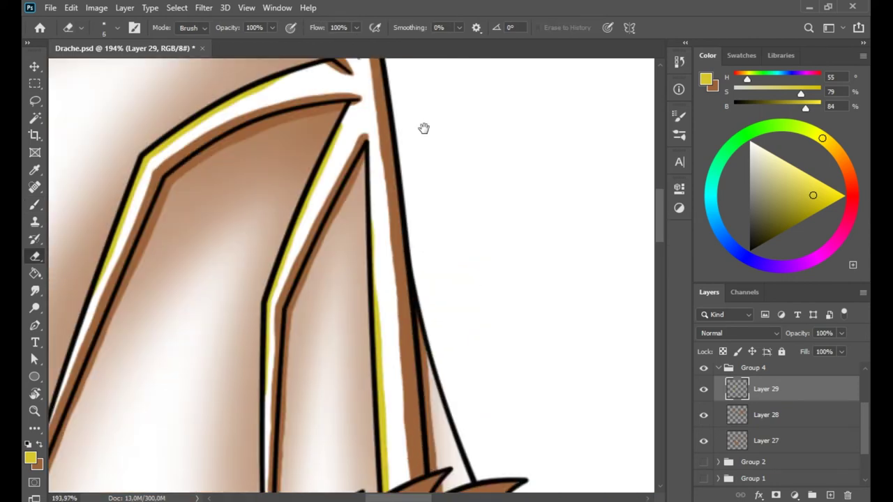
mouse_move(387, 193)
mouse_down()
mouse_move(265, 249)
mouse_move(417, 188)
mouse_up()
key(e)
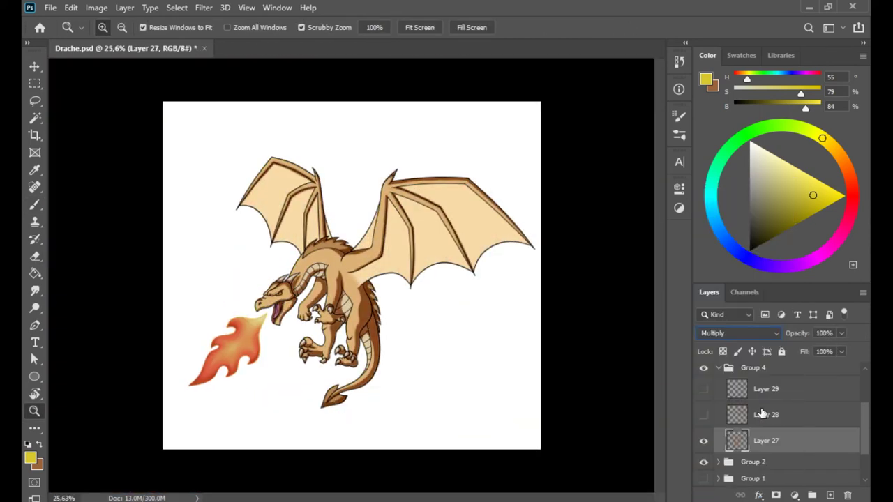
Shift the hue, then set Saturation to -6 and Lightness to +61 in the clipped Hue/Saturation adjustment
drag(586, 294, 621, 292)
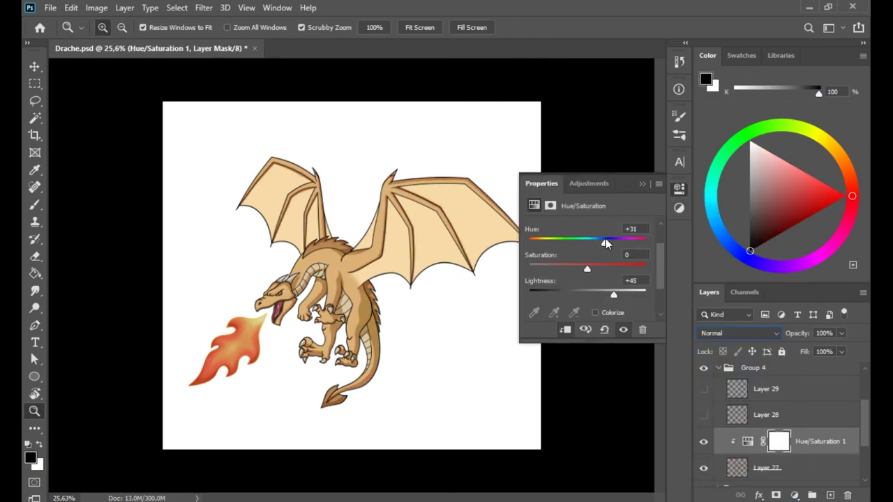
drag(605, 242, 583, 242)
drag(586, 265, 629, 295)
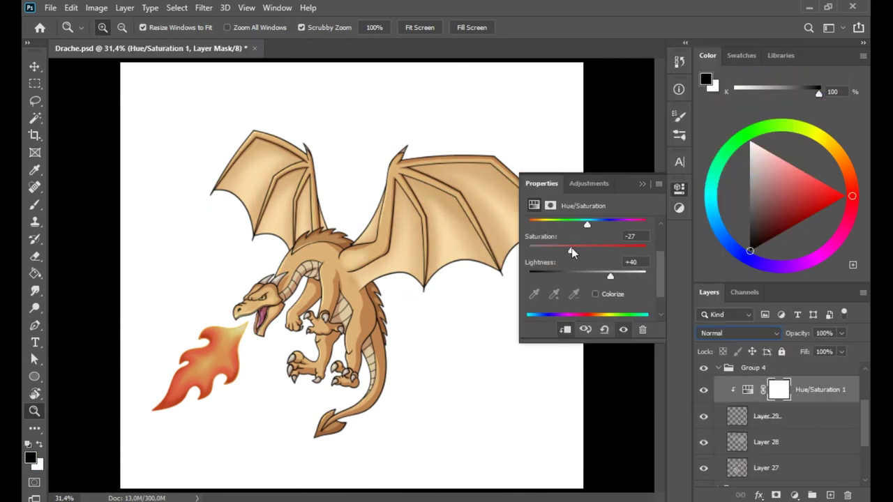
drag(571, 248, 570, 250)
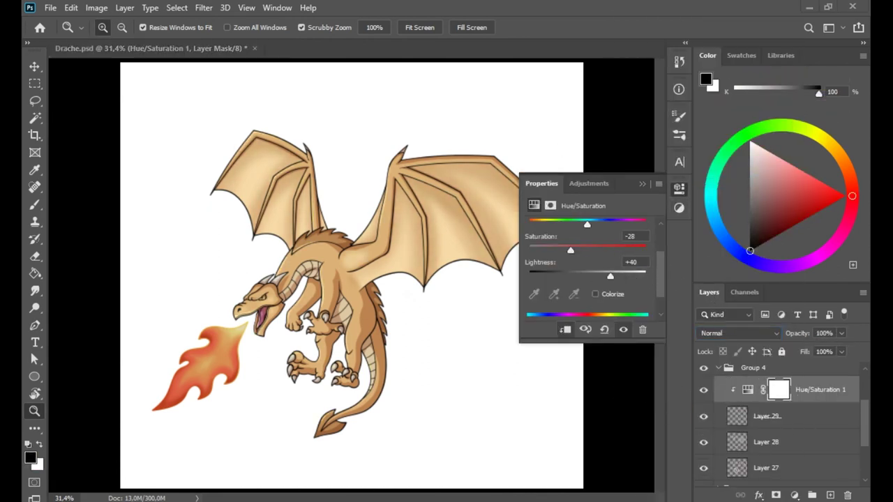
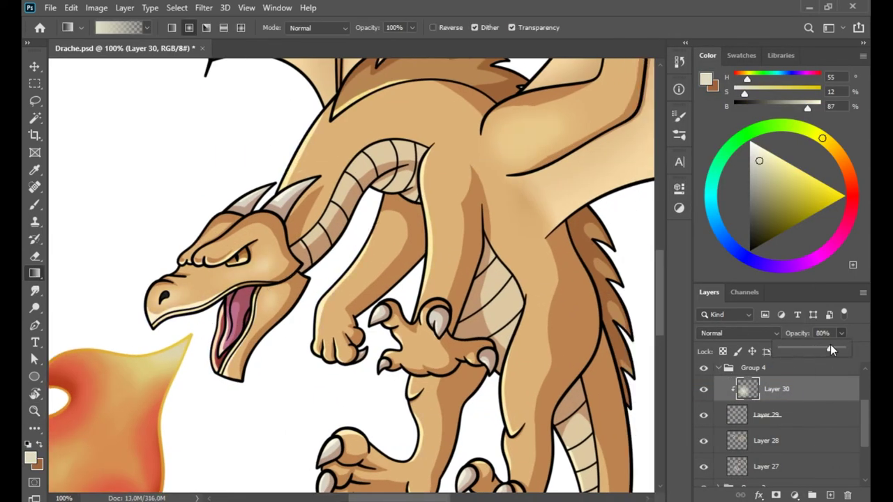
Lower Layer 30's shading opacity to 39% and zoom out to see the whole dragon
click(739, 414)
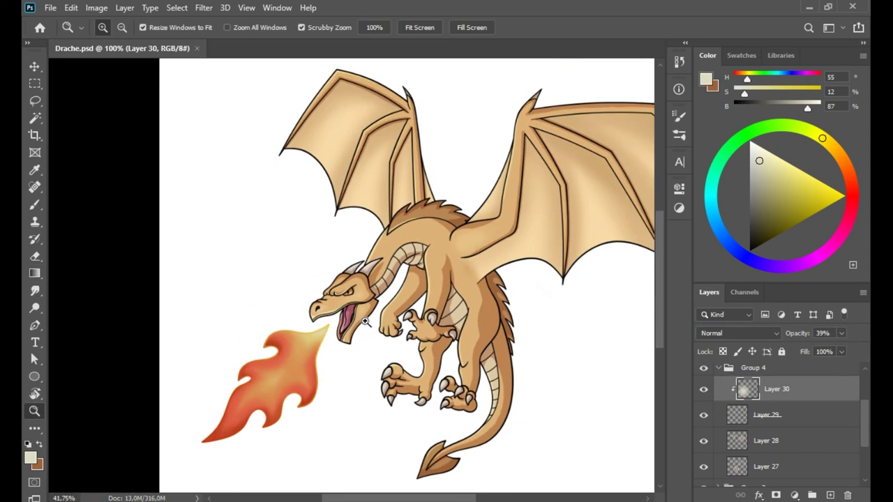
scroll(504, 343, down, 2)
scroll(478, 339, down, 1)
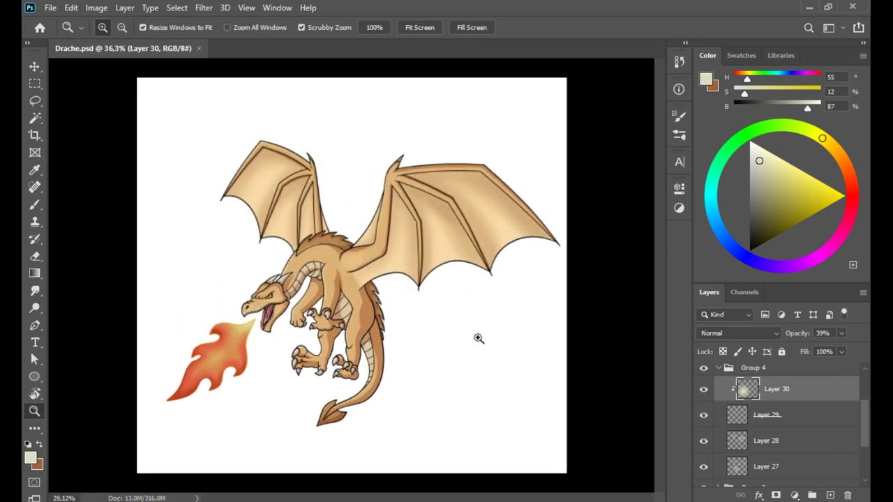
scroll(489, 341, up, 1)
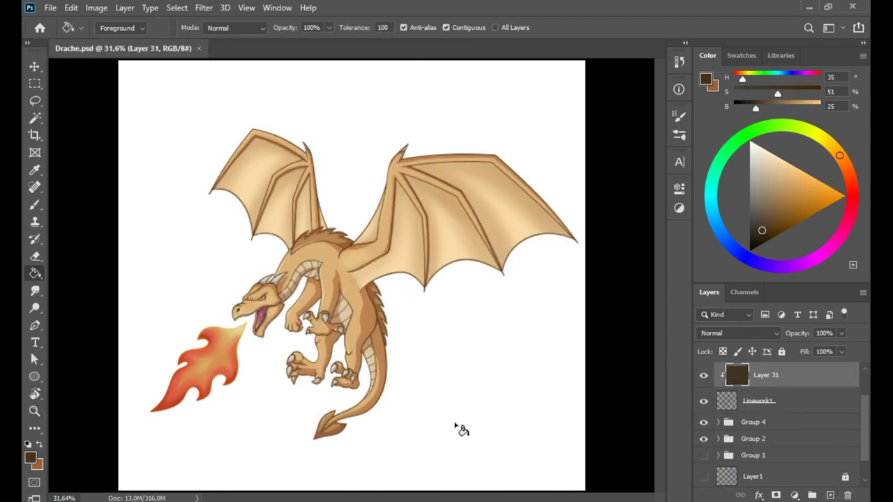
Draw a beige gradient over the dragon and set it to Screen at 26% opacity
drag(246, 327, 488, 209)
click(737, 332)
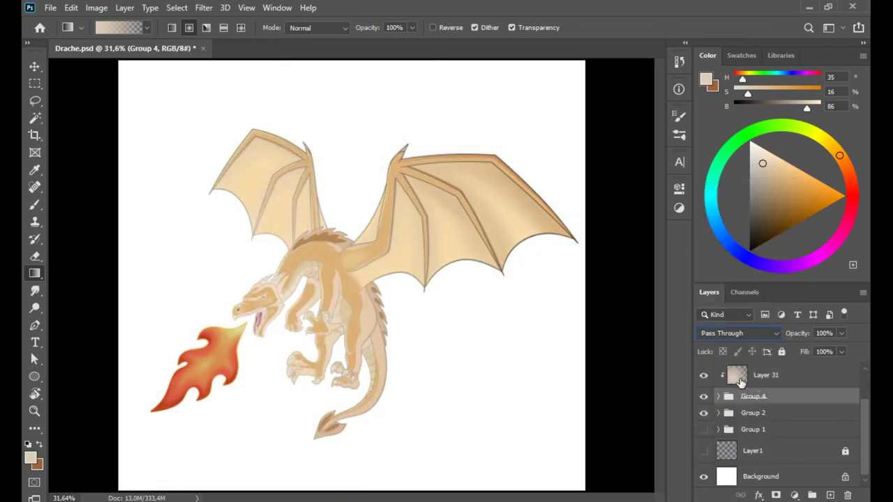
click(738, 333)
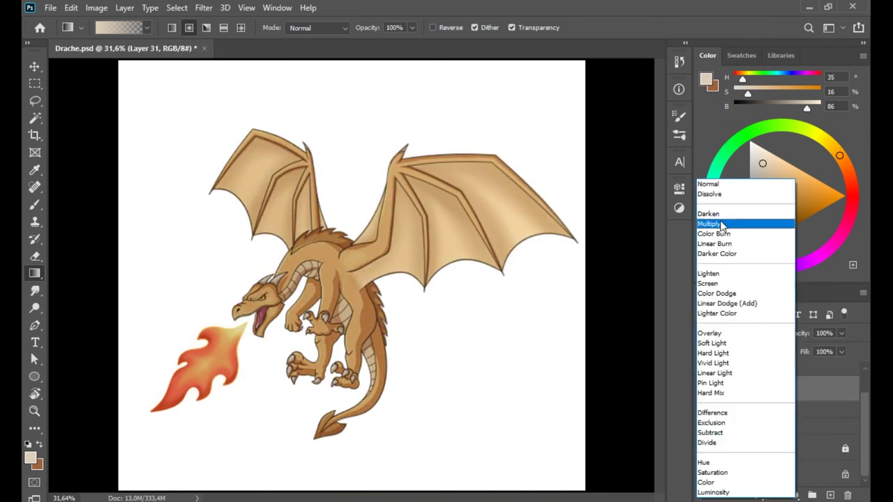
click(718, 284)
drag(841, 332, 807, 351)
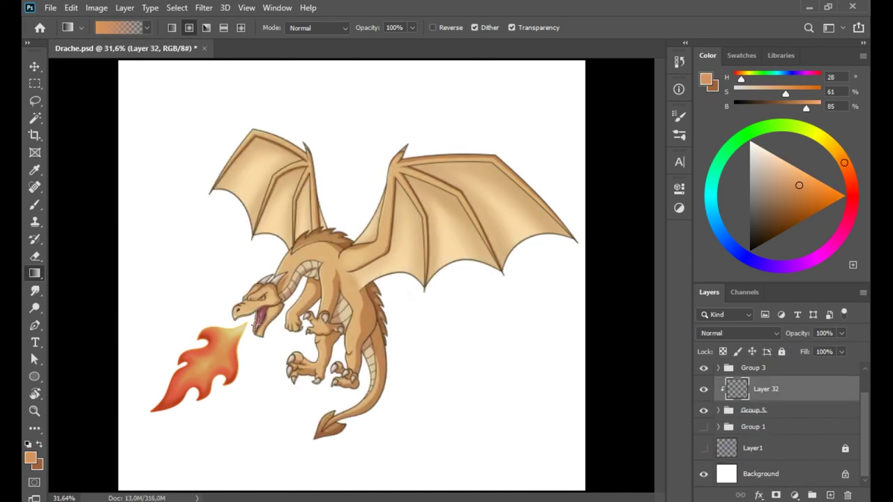
Set the orange gradient layer to Screen at 36% and add a new layer above Background
click(738, 332)
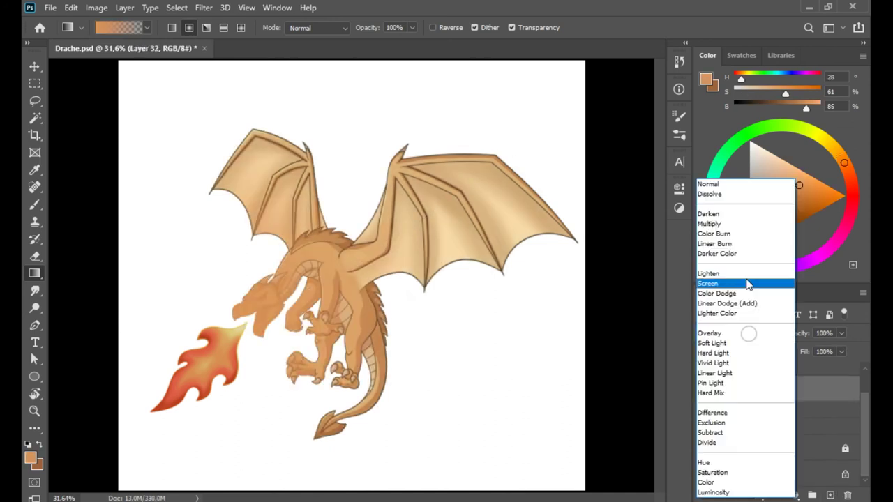
click(707, 283)
drag(841, 332, 803, 352)
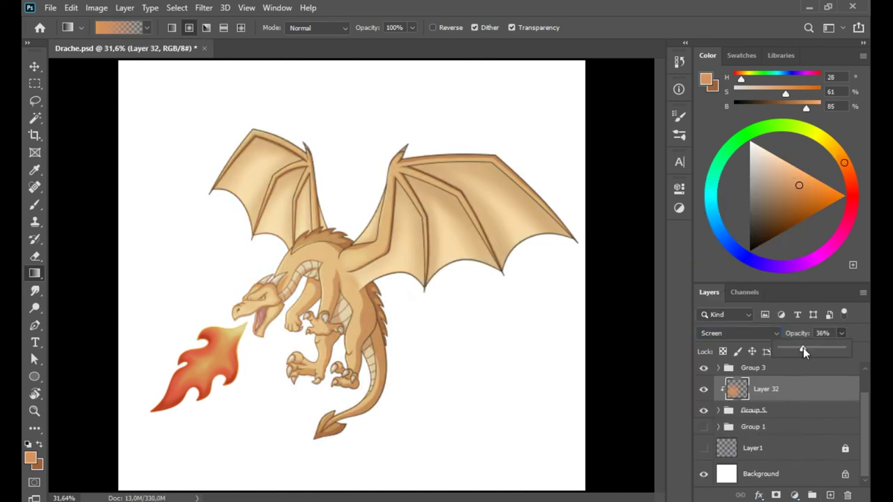
click(795, 477)
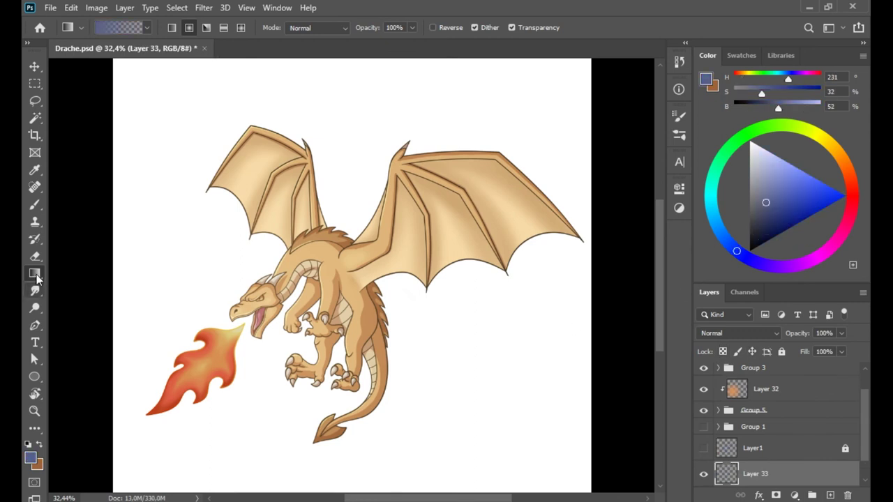
Fill Layer 33 with blue-violet using Paint Bucket and add a clipped layer above it
click(488, 418)
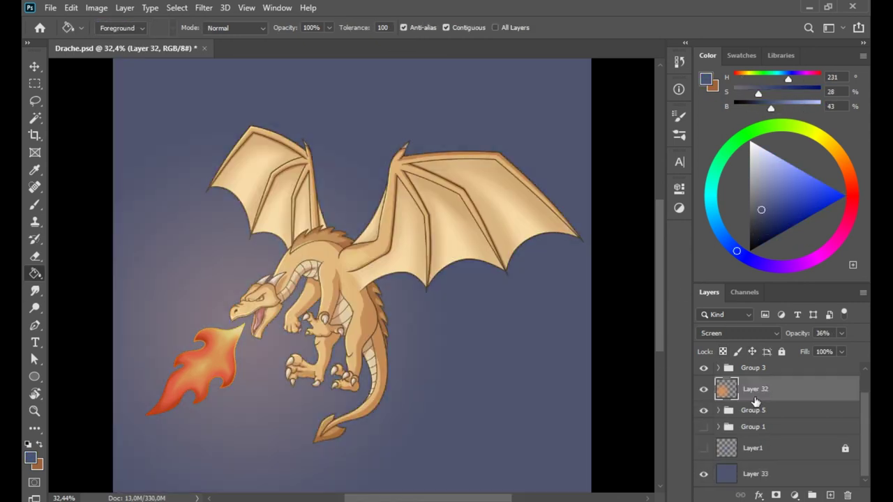
click(703, 448)
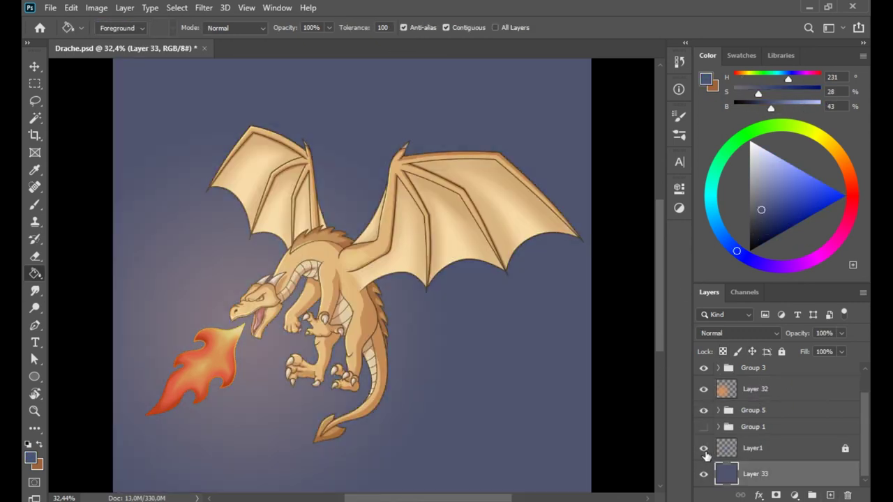
key(ctrl+alt+g)
key(ctrl+minus)
Try a dark Multiply gradient over the background, then delete it
right_click(35, 274)
click(77, 273)
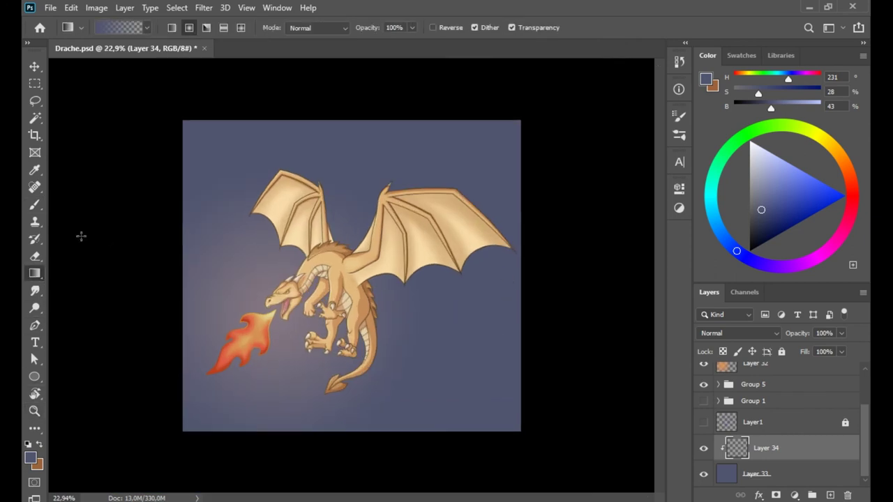
drag(353, 185, 354, 184)
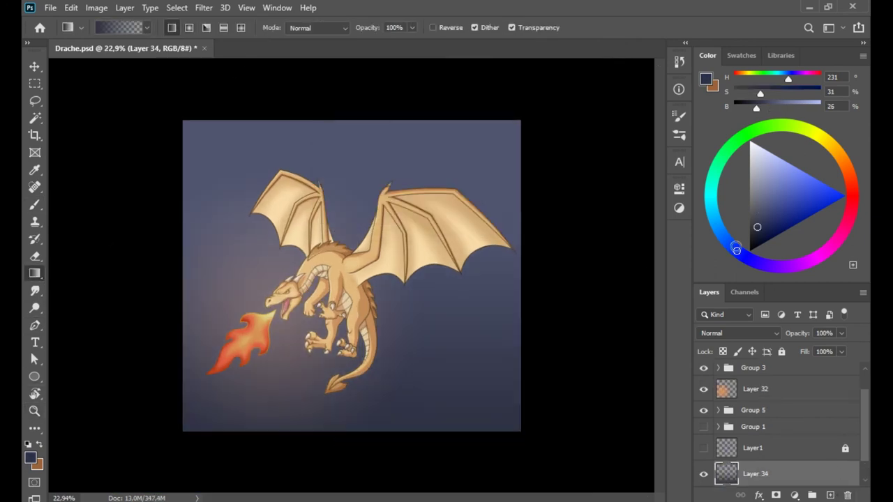
click(738, 333)
click(711, 221)
key(Delete)
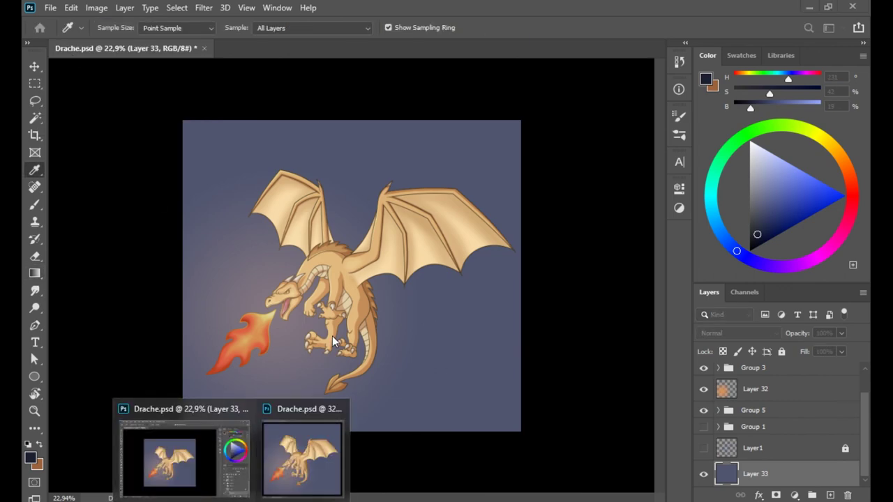
Edit the gradient stops and draw a dark radial vignette on a new layer, Multiply at 68%
click(353, 248)
click(367, 278)
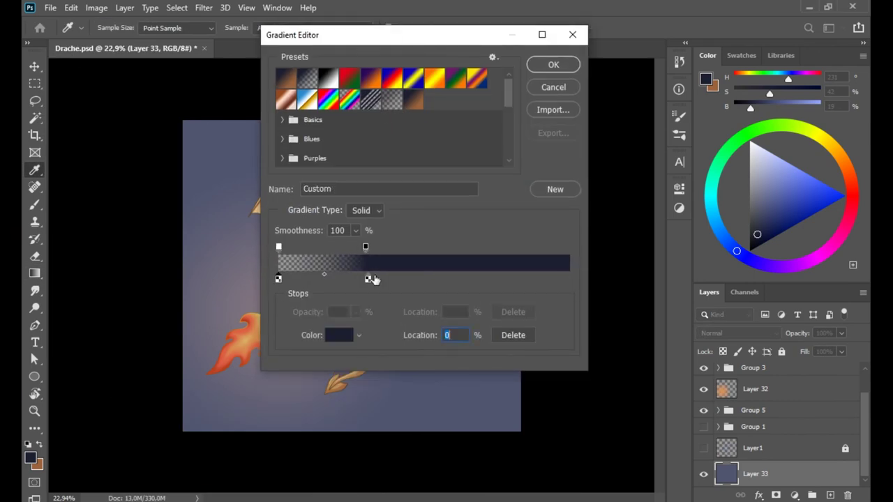
click(553, 65)
key(ctrl+shift+alt+n)
drag(279, 309, 492, 158)
click(738, 333)
click(712, 221)
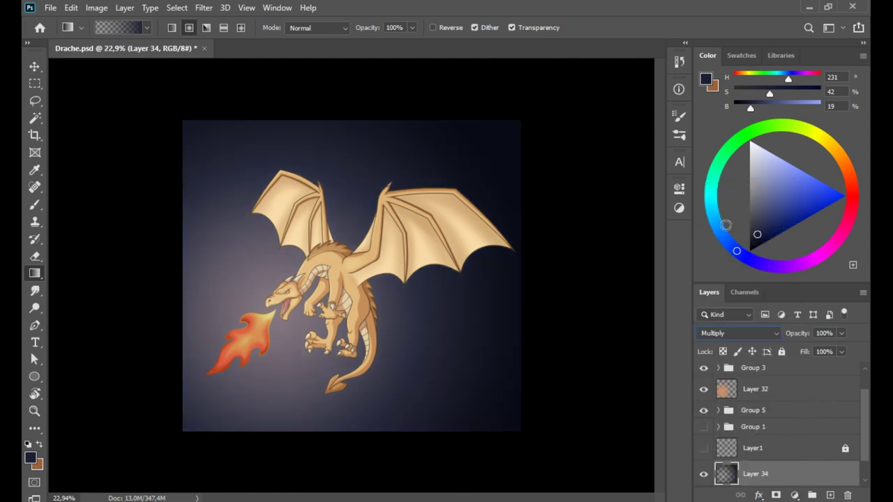
click(841, 333)
drag(846, 348, 823, 353)
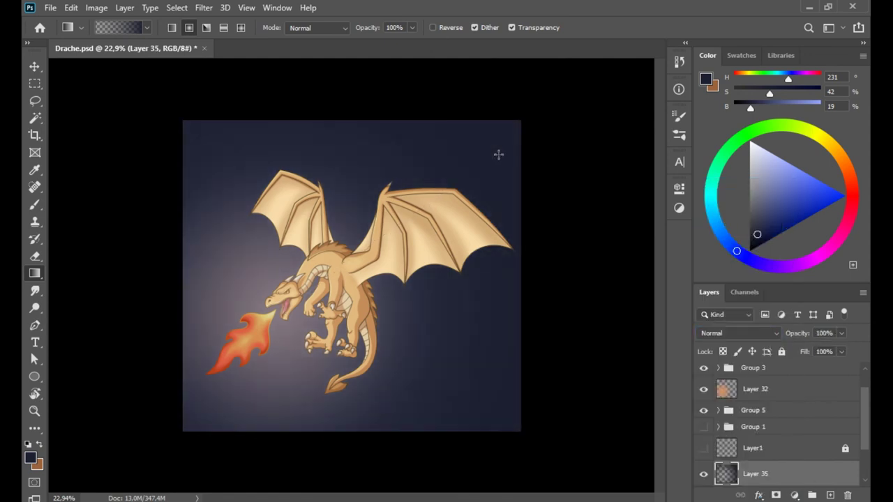
Duplicate the vignette, widen it past the canvas, and lower its opacity
key(ctrl+j)
key(ctrl+t)
drag(521, 275, 543, 273)
key(Return)
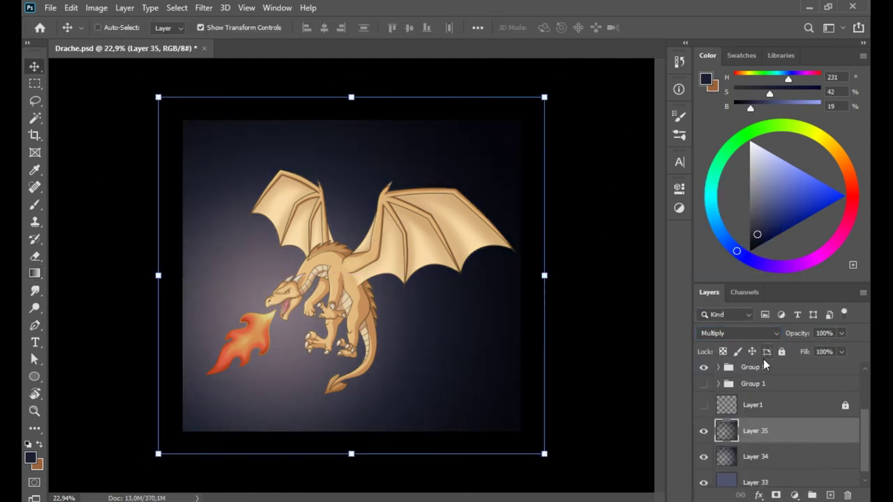
click(841, 333)
drag(846, 348, 825, 353)
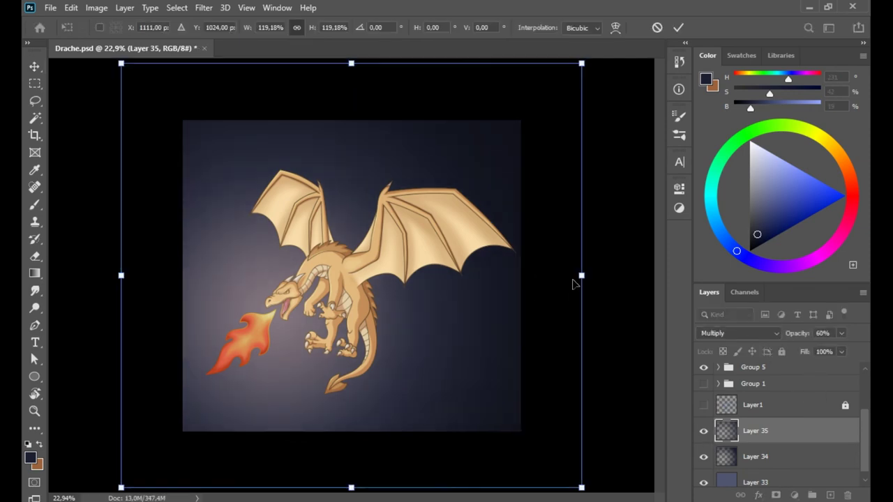
Add an empty Layer 36 for clouds with a light brush colour selected
key(ctrl+shift+alt+n)
click(758, 154)
click(679, 117)
Stamp a large cloud across the lower scene using a cloud-shaped brush
key(b)
scroll(656, 194, down, 3)
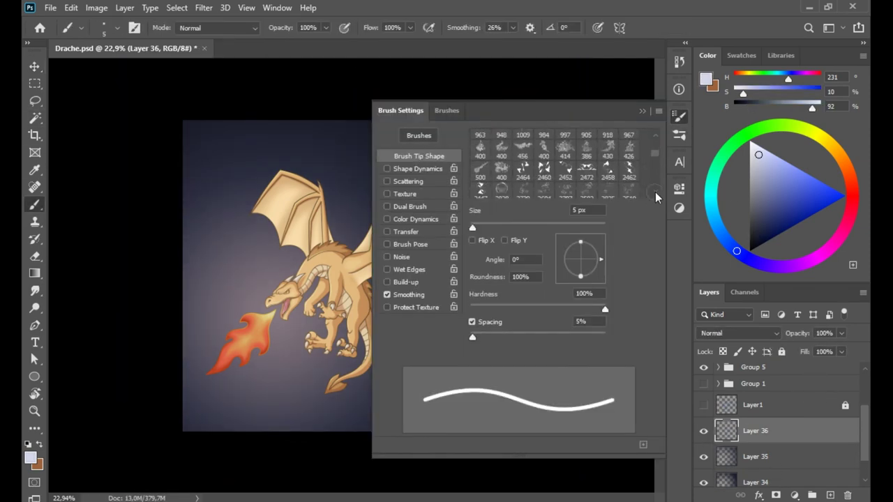
scroll(656, 193, down, 2)
click(608, 169)
click(272, 383)
key(F5)
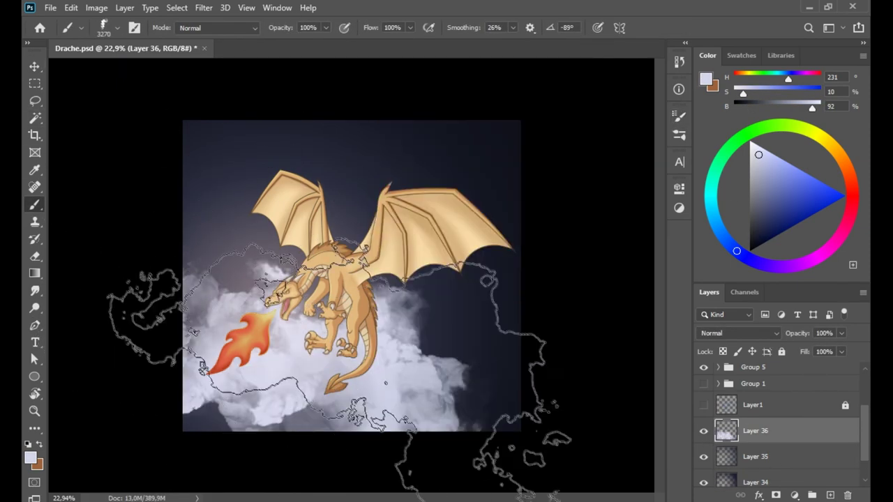
Set the cloud layer to Lighten at about 41% opacity
click(738, 333)
click(708, 273)
click(841, 332)
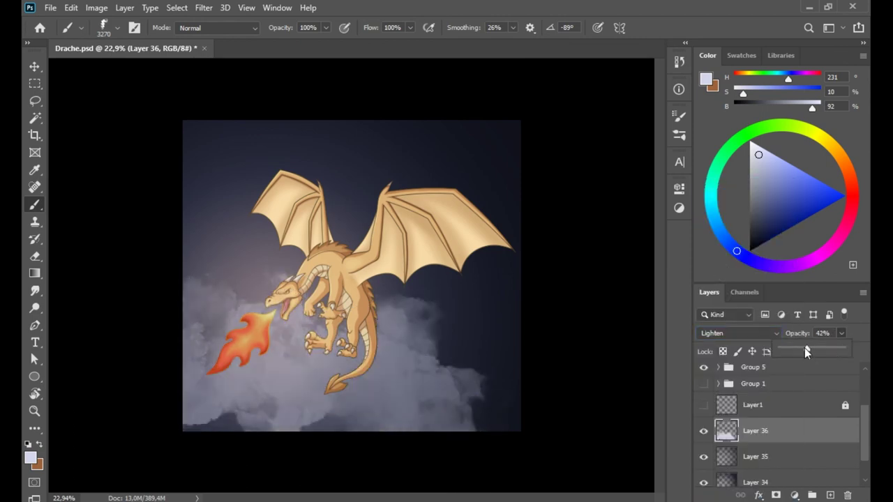
drag(854, 348, 820, 351)
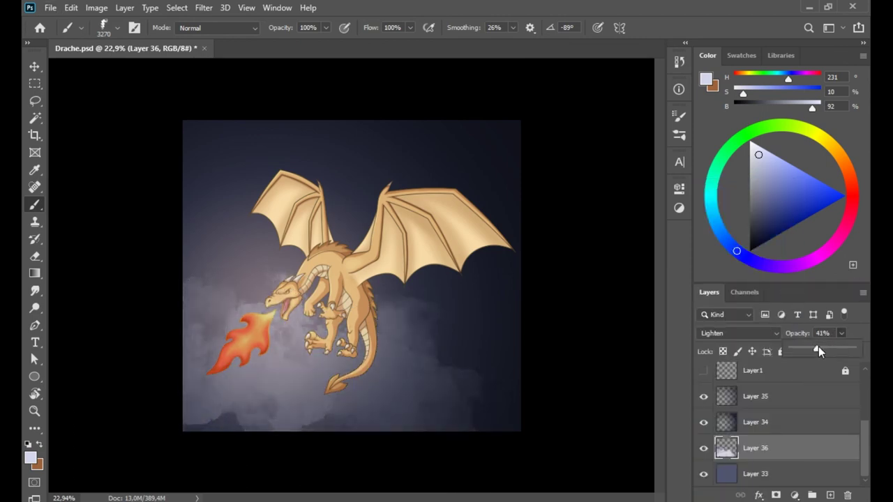
Stamp more clouds at the top on a new Layer 37 and trim part with a lasso selection
key(ctrl+shift+alt+n)
click(586, 258)
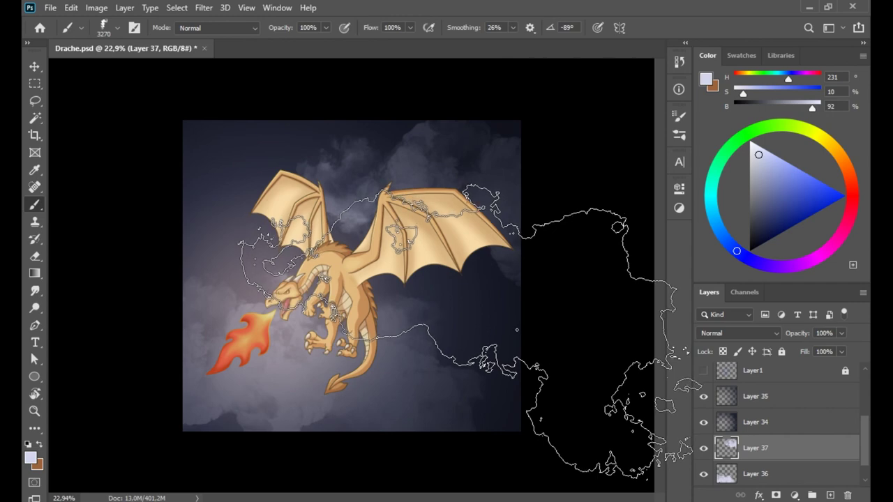
key(l)
drag(376, 120, 384, 263)
key(ctrl+d)
Add Layer 38 clipped to the clouds with an orange-to-transparent gradient in Linear Light
key(b)
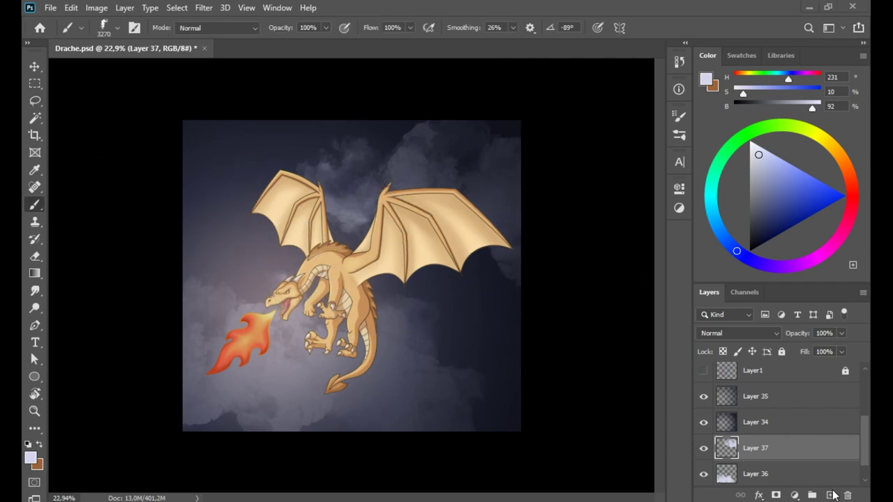
alt+click(823, 478)
click(741, 55)
key(ctrl+d)
click(707, 55)
key(g)
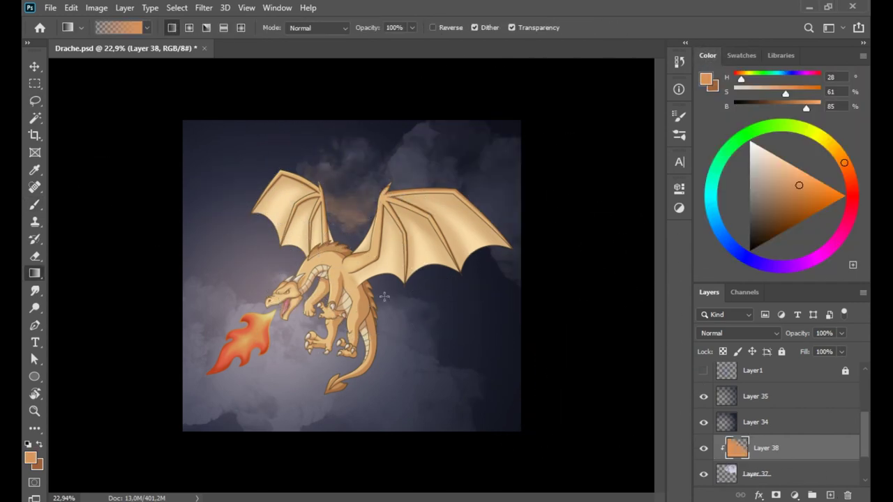
click(126, 29)
click(738, 333)
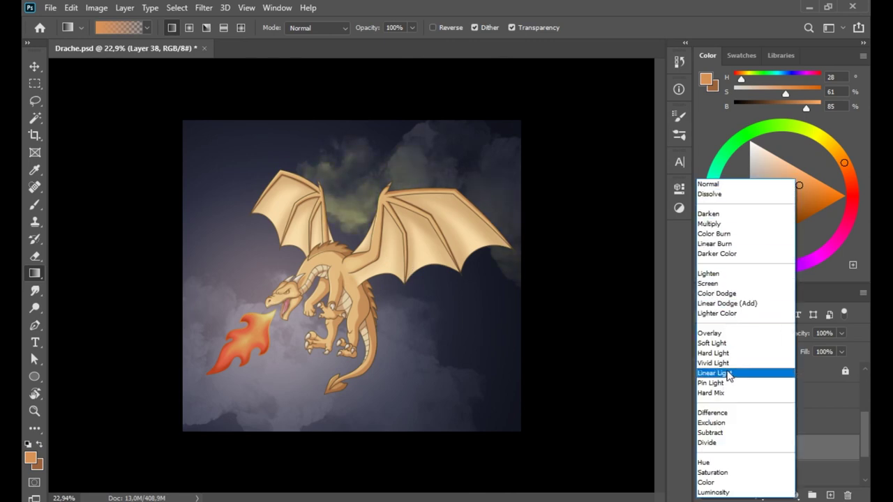
click(738, 184)
click(738, 332)
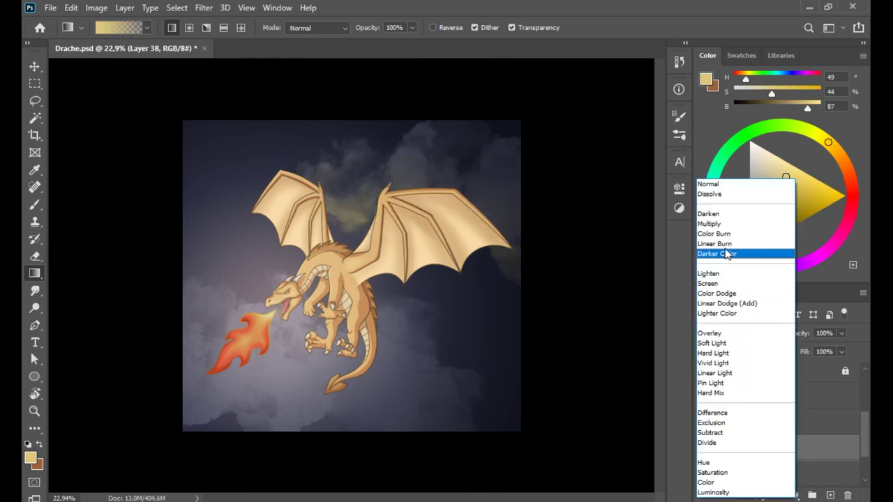